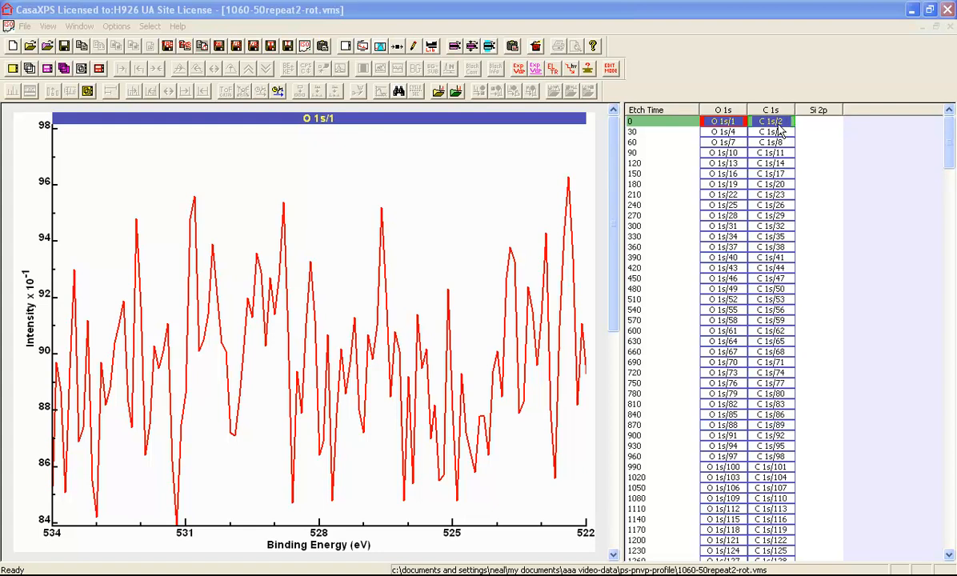
Step: Display the C 1s spectrum for etch time 0 with its acquisition parameters shown on the plot
{"action": "left_click", "coordinate": [774, 123]}
{"action": "left_click", "coordinate": [334, 183]}
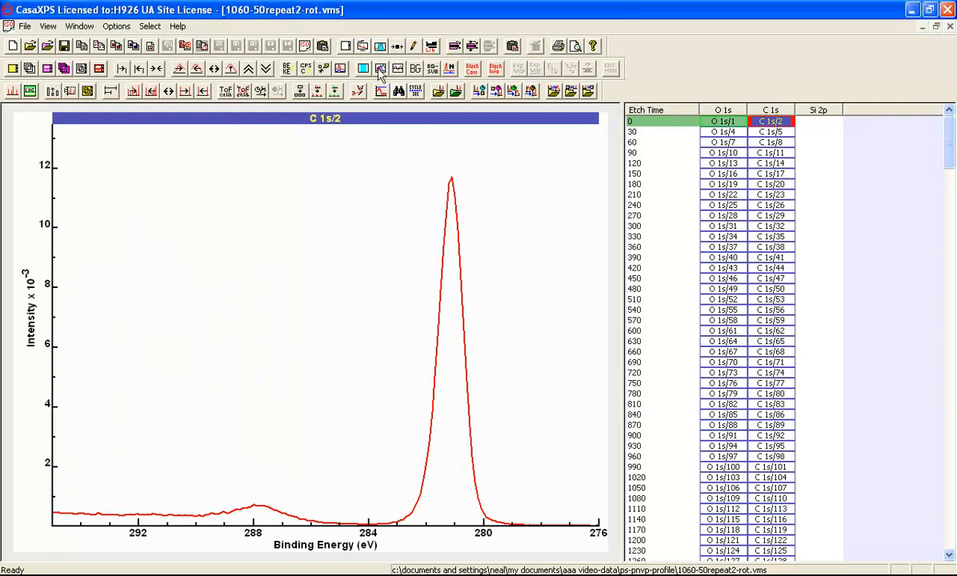
{"action": "left_click", "coordinate": [362, 49]}
{"action": "left_click", "coordinate": [400, 110]}
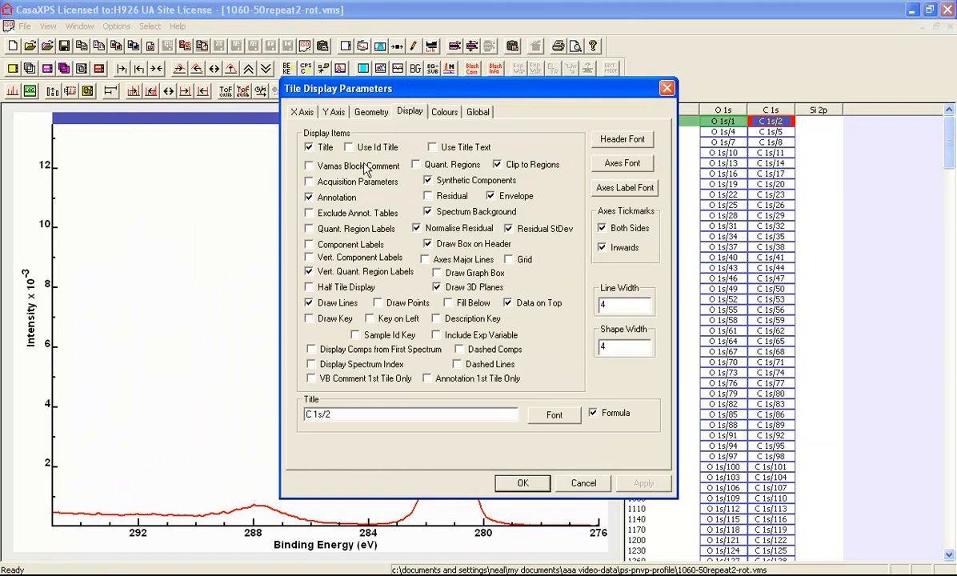
{"action": "left_click", "coordinate": [347, 182]}
{"action": "left_click", "coordinate": [516, 483]}
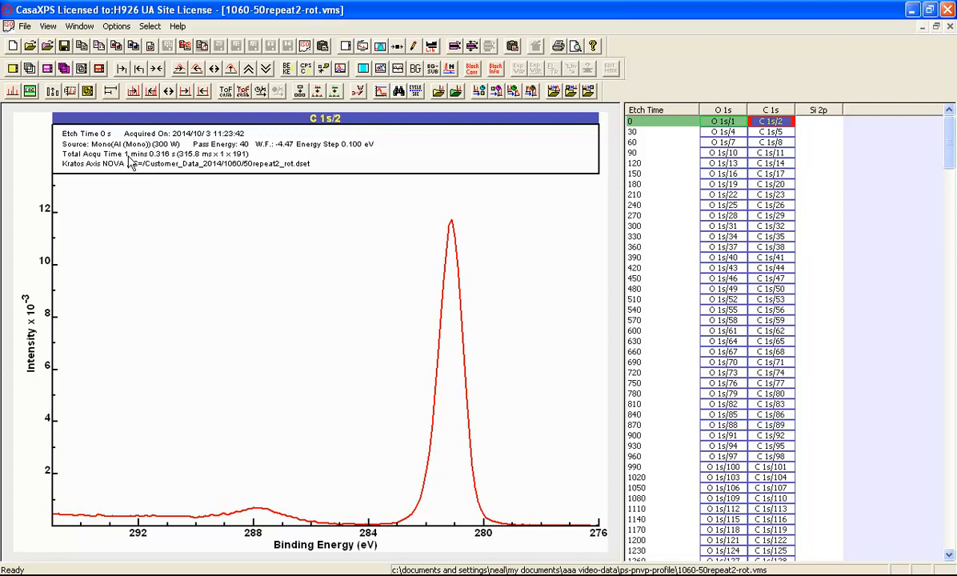
Step: Examine the C 1s spectra one after another through increasing etch times, starting from etch time 0
{"action": "left_click", "coordinate": [775, 123]}
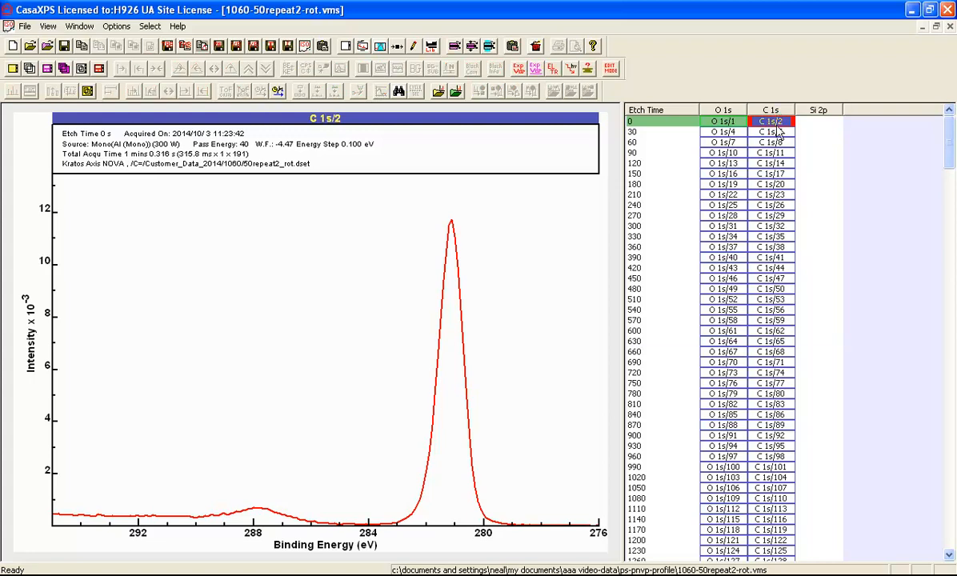
{"action": "key", "text": "Down"}
{"action": "key", "text": "Down"}
{"action": "key", "text": "Down"}
{"action": "key", "text": "Down"}
{"action": "key", "text": "Down"}
{"action": "key", "text": "Down"}
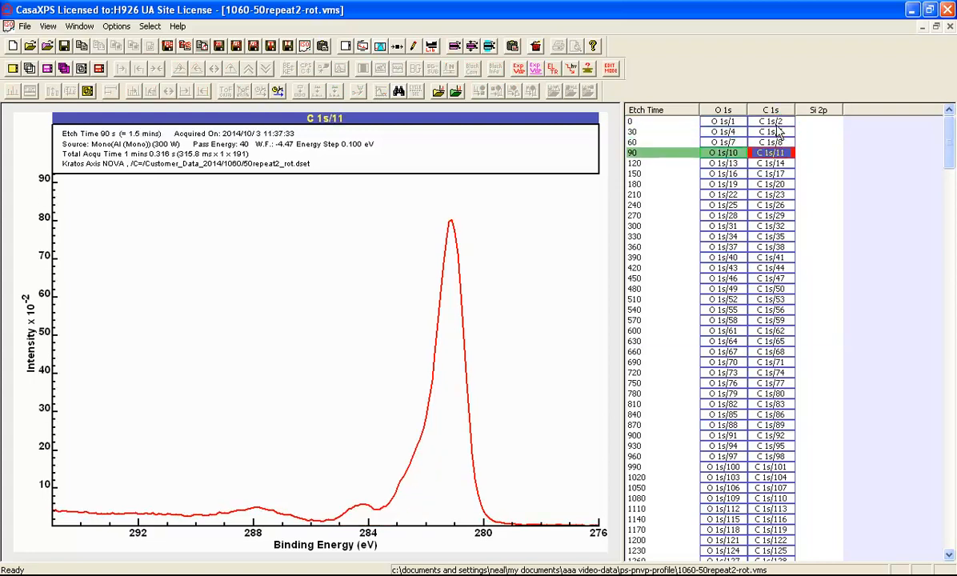
{"action": "key", "text": "Down"}
{"action": "key", "text": "Down"}
{"action": "key", "text": "Down"}
{"action": "key", "text": "Down"}
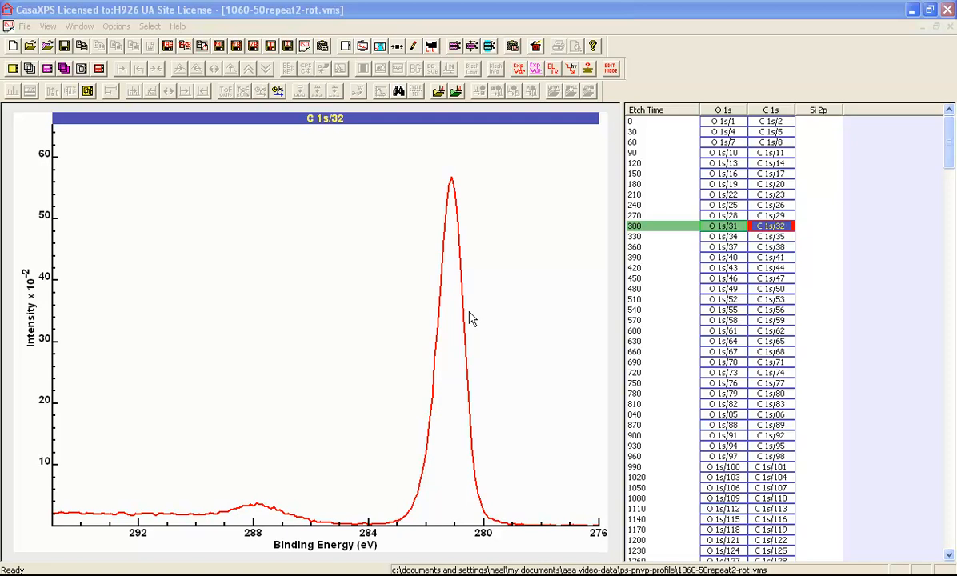
Step: Open the PCA options of spectrum processing and place the dialog clear of the spectrum
{"action": "left_click", "coordinate": [398, 45]}
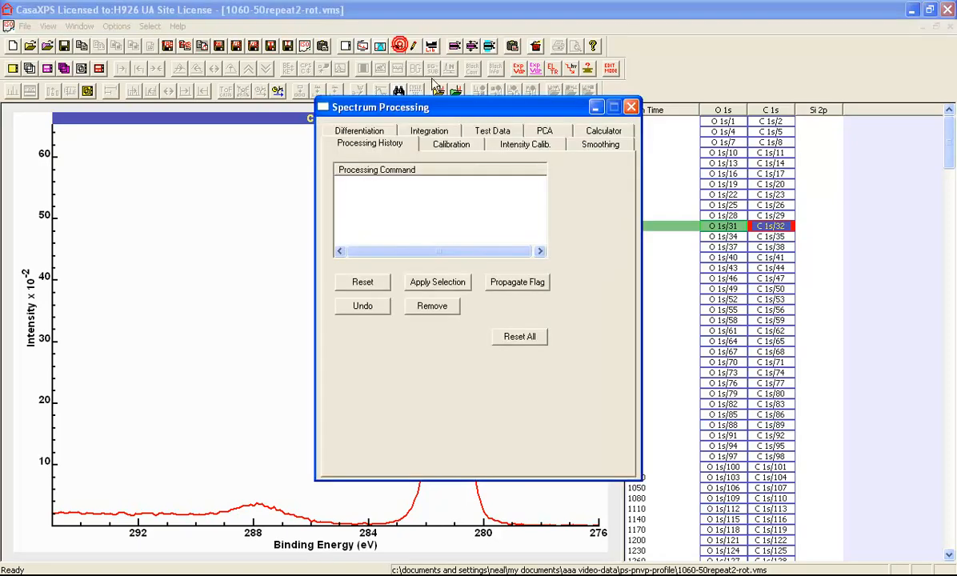
{"action": "left_click", "coordinate": [539, 131]}
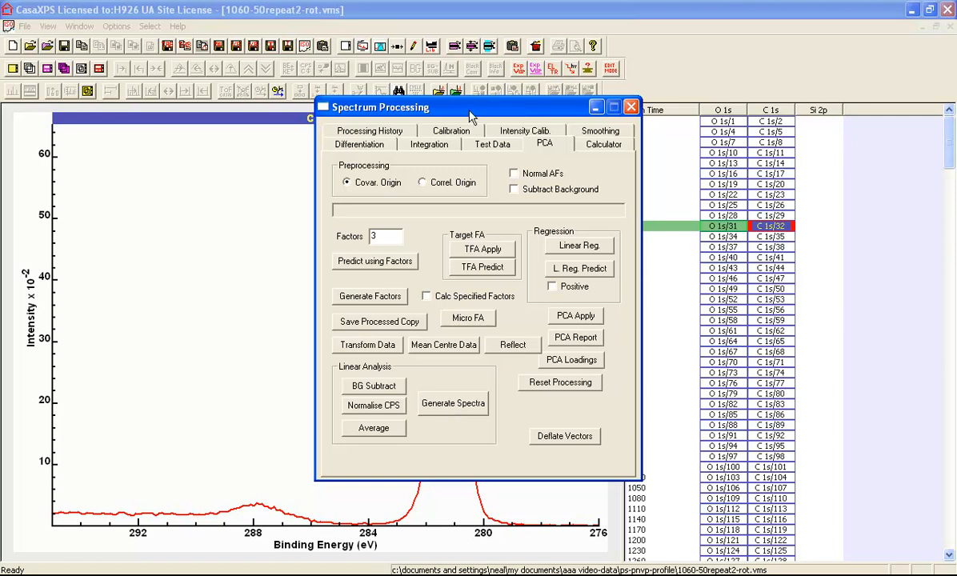
{"action": "left_click_drag", "start_coordinate": [461, 112], "coordinate": [734, 255]}
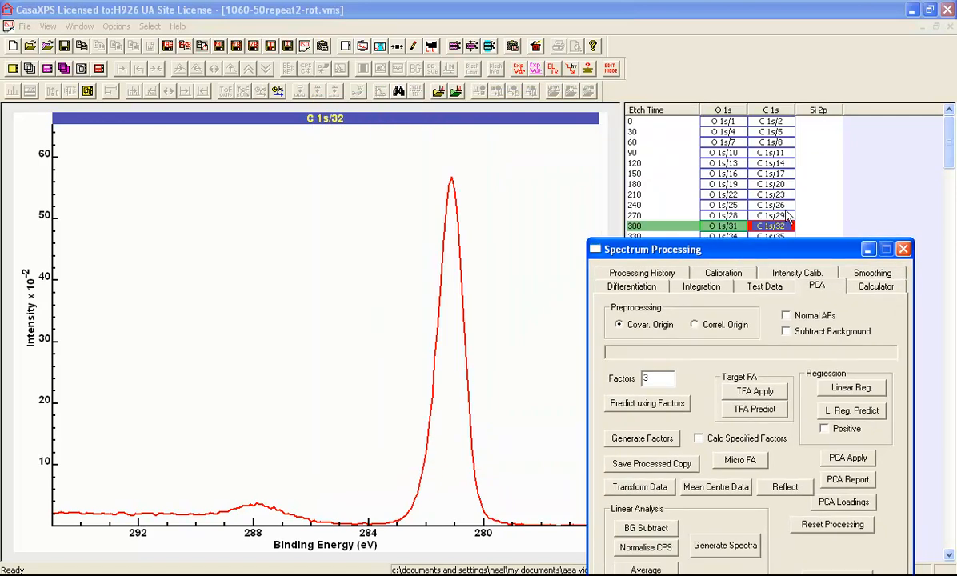
Step: Show the C 1s spectra for etch times 0 to 240 in a four-tile page with two tiles per row
{"action": "left_click", "coordinate": [724, 122]}
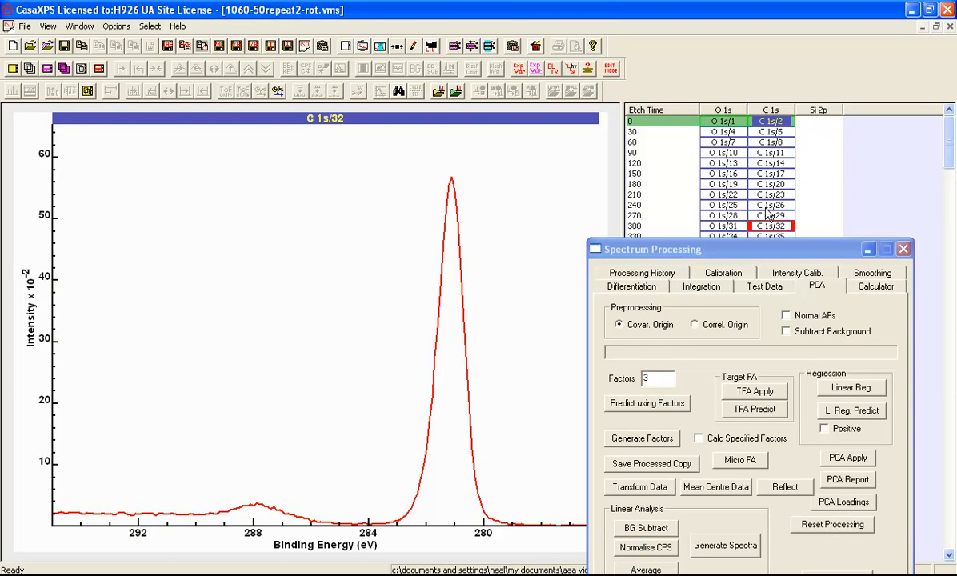
{"action": "left_click", "coordinate": [719, 205], "text": "shift"}
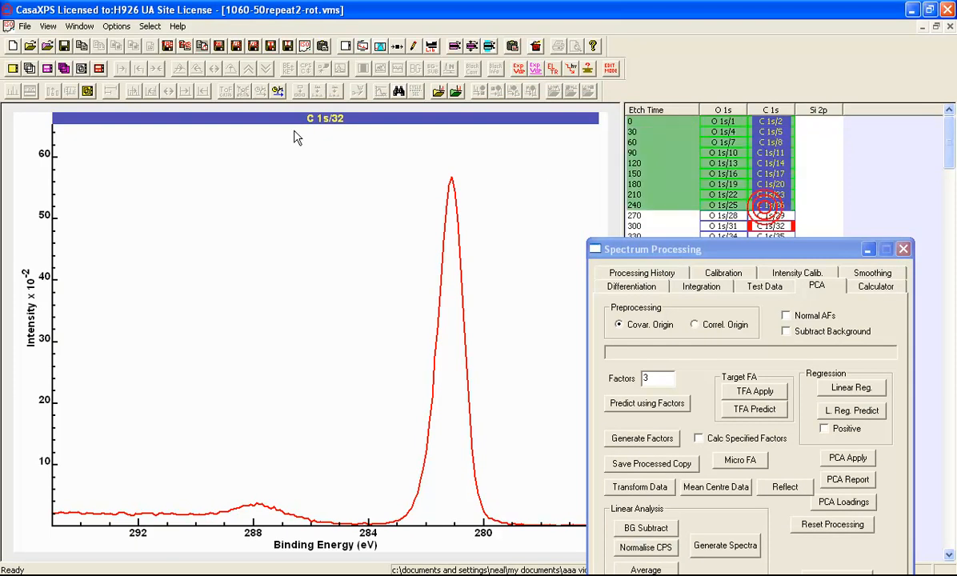
{"action": "left_click", "coordinate": [14, 68]}
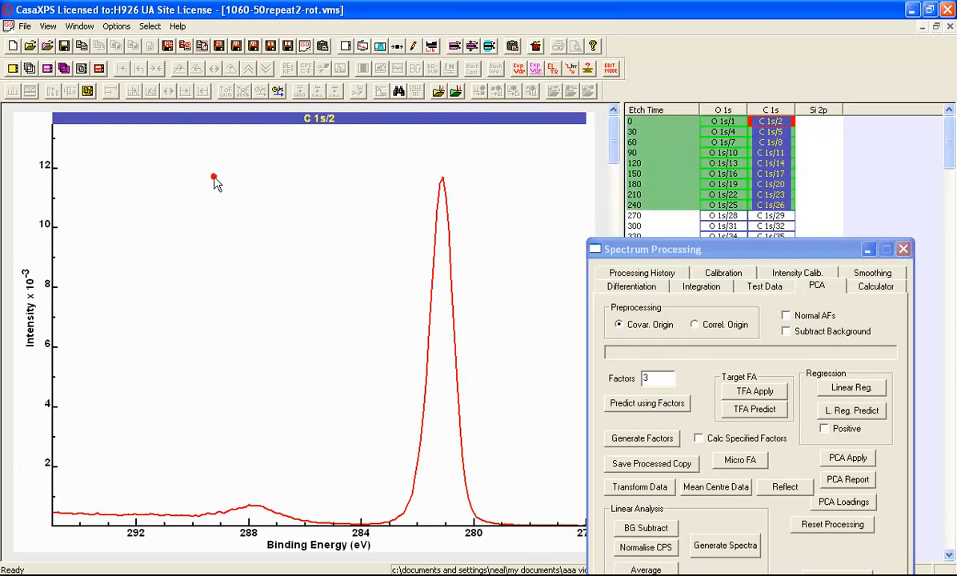
{"action": "left_click", "coordinate": [323, 45]}
{"action": "left_click", "coordinate": [390, 247]}
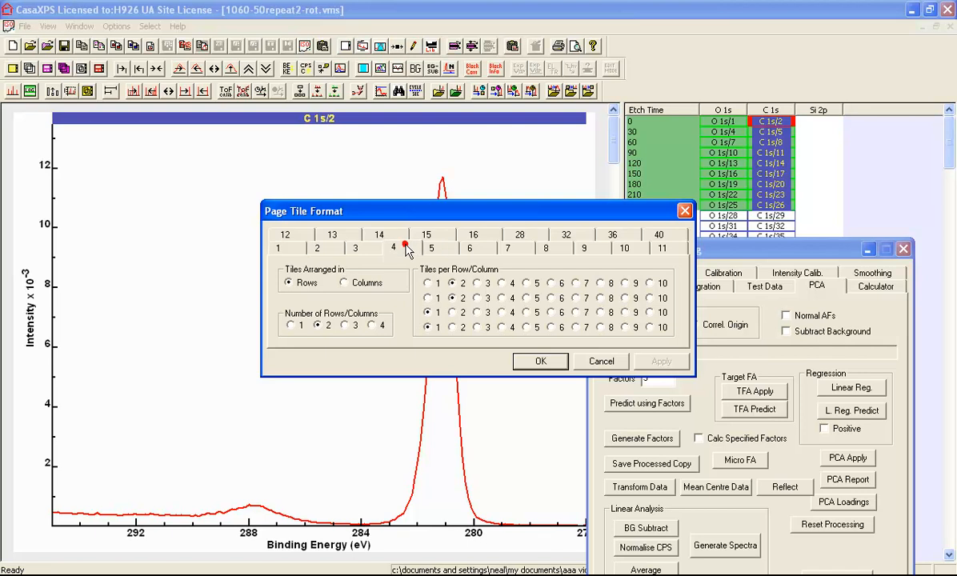
{"action": "left_click", "coordinate": [527, 363]}
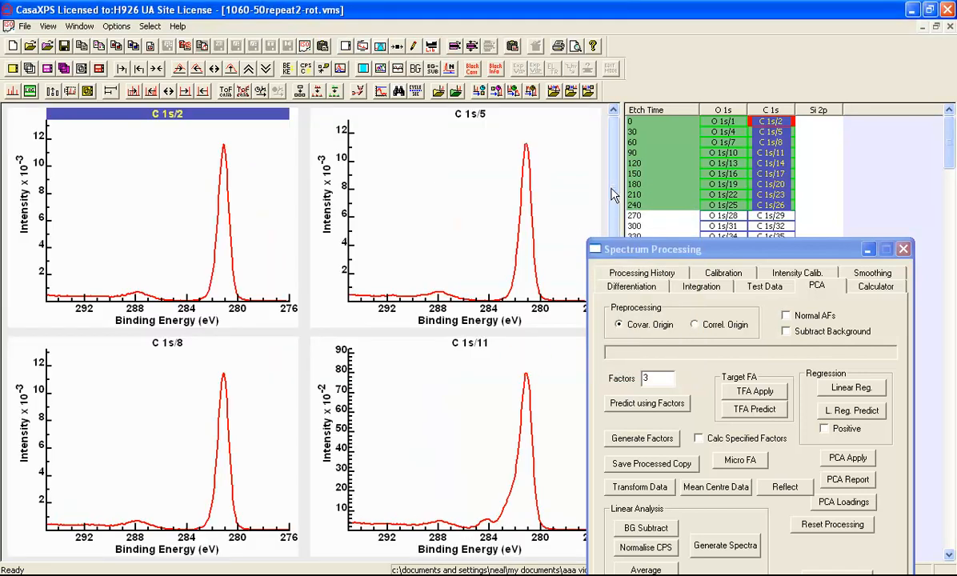
Step: Compare the tiled C 1s spectra and overlay those for etch times 30 and 150 in the C 1s/17 tile
{"action": "left_click_drag", "start_coordinate": [643, 249], "coordinate": [694, 252]}
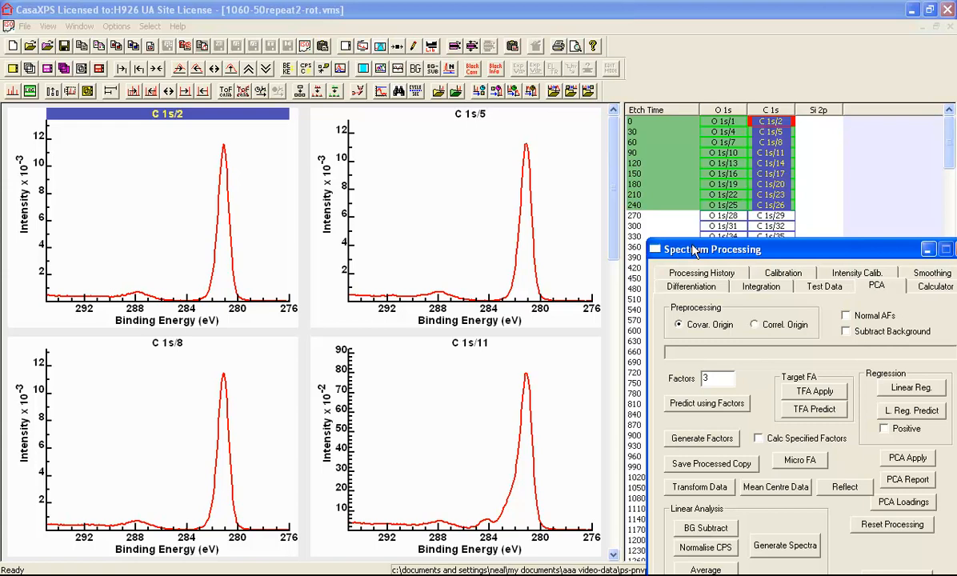
{"action": "left_click", "coordinate": [456, 176]}
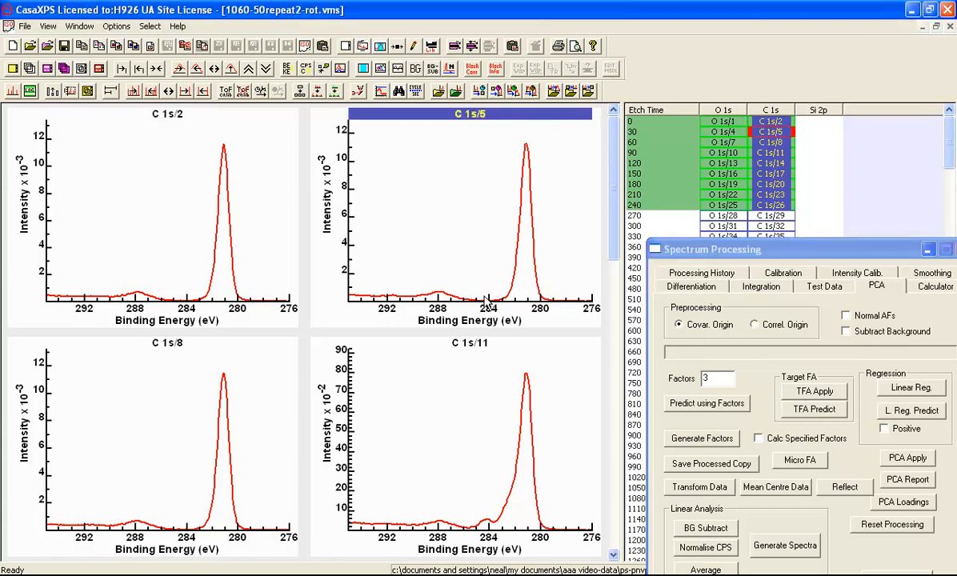
{"action": "left_click", "coordinate": [613, 331]}
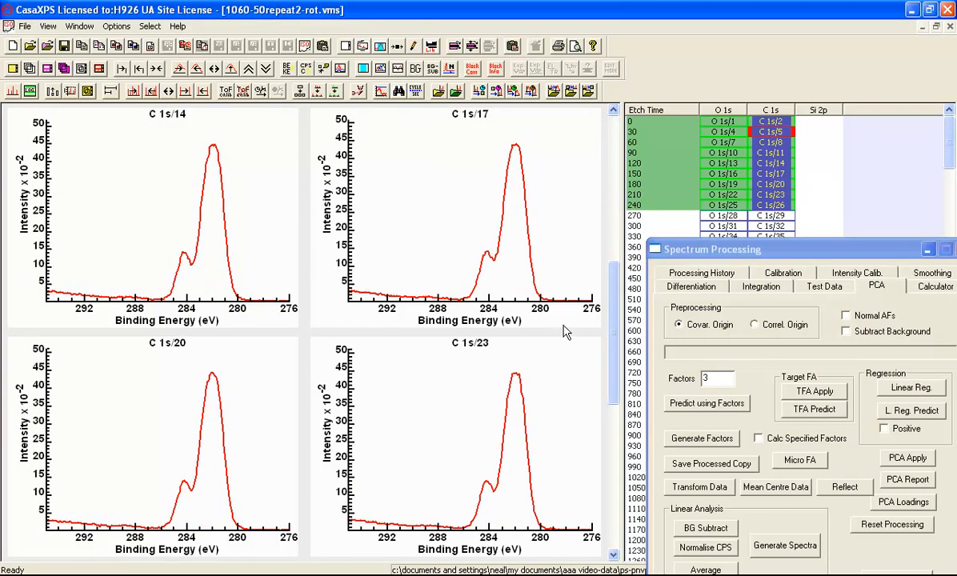
{"action": "left_click", "coordinate": [446, 207]}
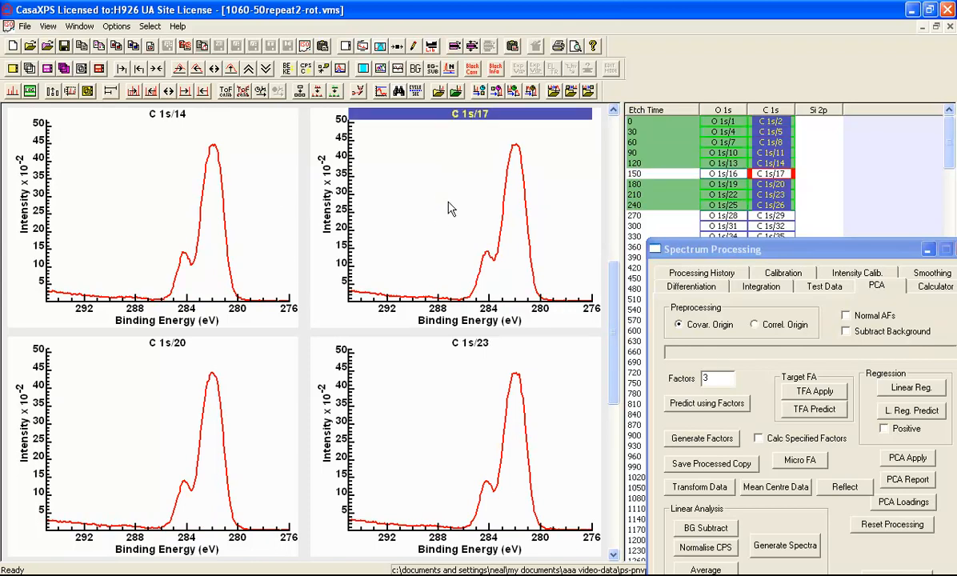
{"action": "left_click", "coordinate": [725, 131]}
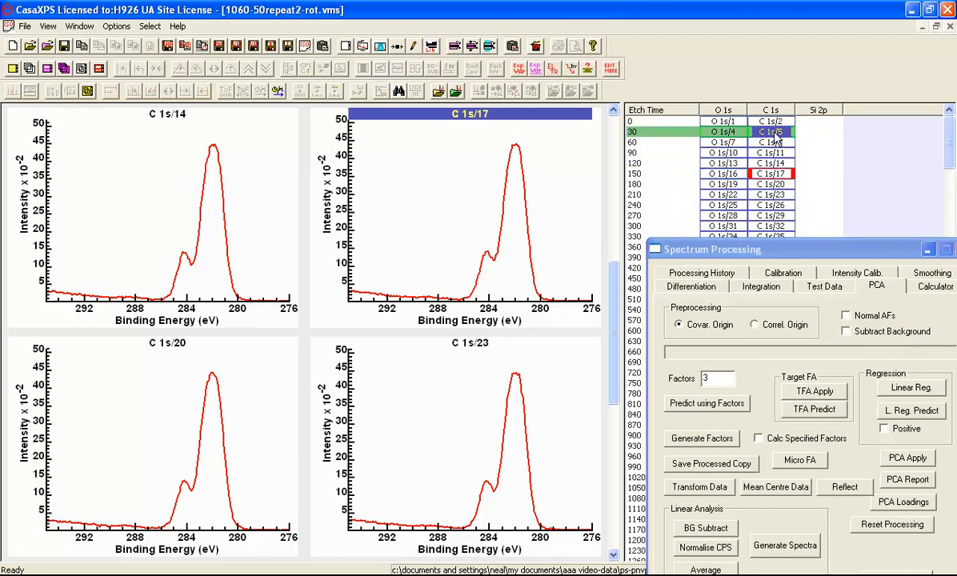
{"action": "left_click", "coordinate": [723, 173], "text": "ctrl"}
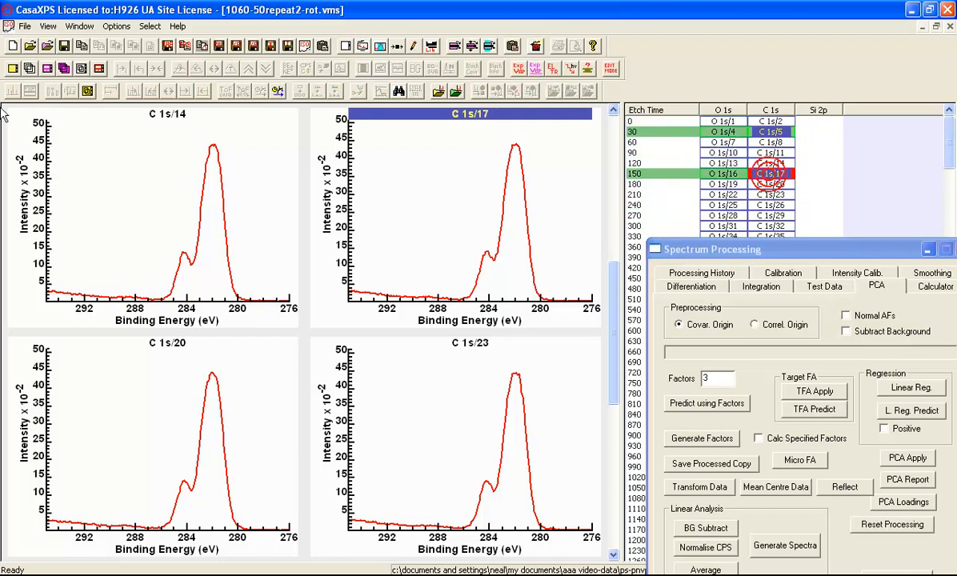
{"action": "left_click", "coordinate": [29, 69]}
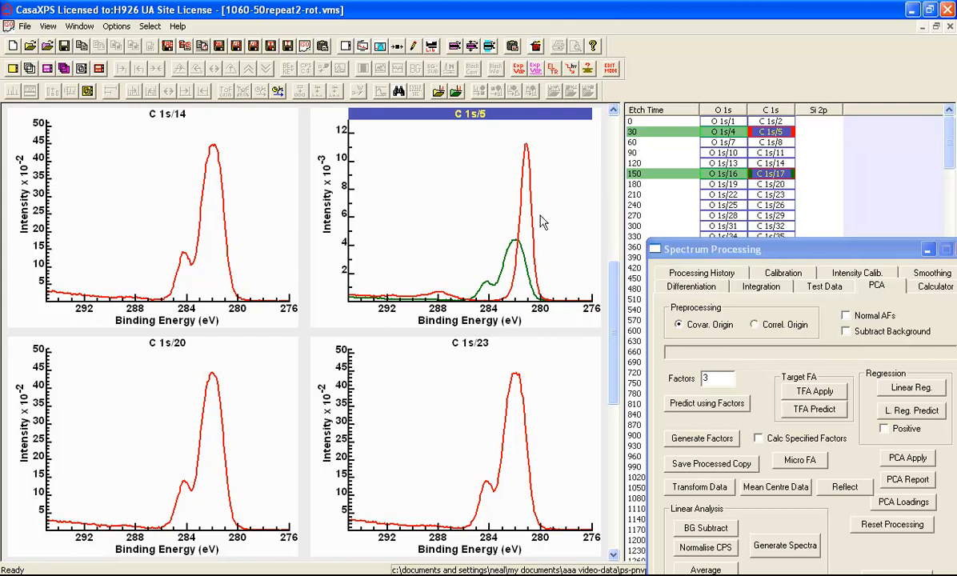
Step: Generate linear analysis spectra for the entire C 1s column and overlay the resulting spectra for etch time 0
{"action": "left_click", "coordinate": [766, 109]}
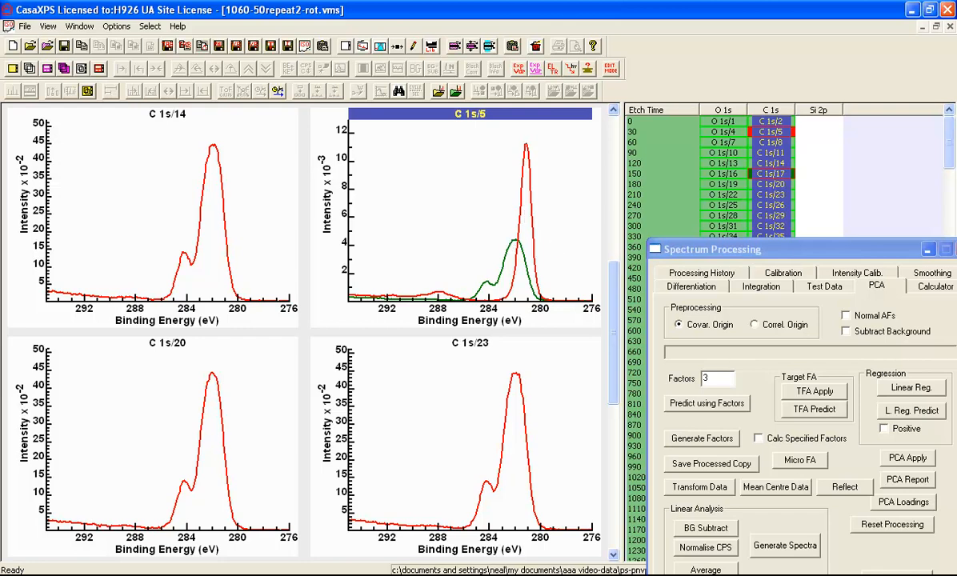
{"action": "left_click", "coordinate": [784, 546]}
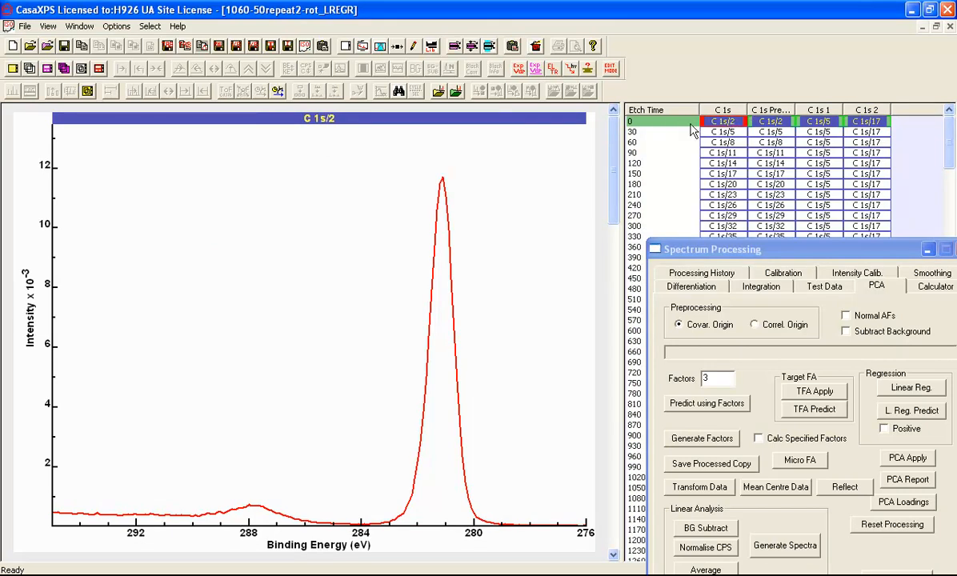
{"action": "left_click", "coordinate": [67, 65]}
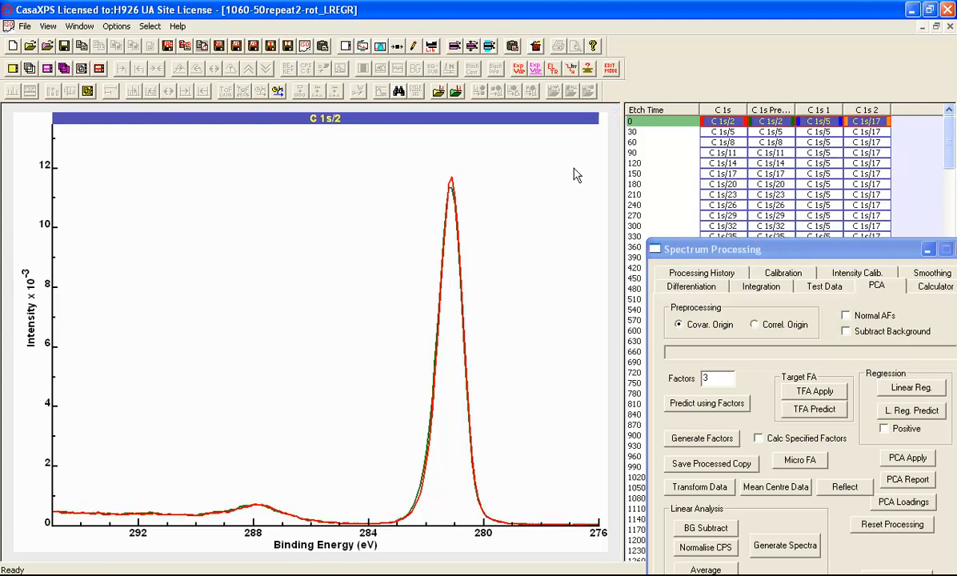
Step: Examine how the predicted and component spectra fit the C 1s data through successive etch times
{"action": "key", "text": "Down"}
{"action": "key", "text": "Down"}
{"action": "key", "text": "Down"}
{"action": "key", "text": "Down"}
{"action": "key", "text": "Down"}
{"action": "key", "text": "Down"}
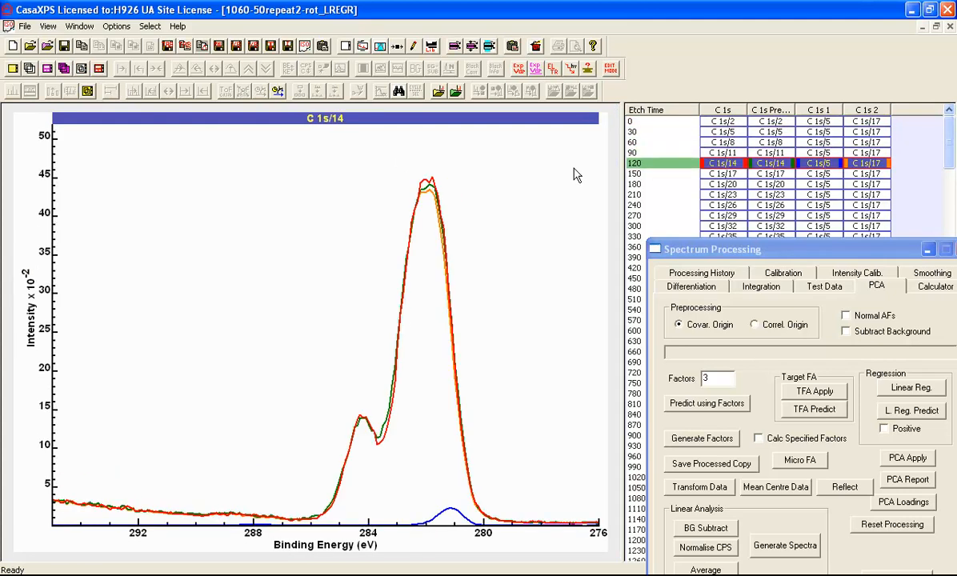
{"action": "key", "text": "Down"}
{"action": "key", "text": "Down"}
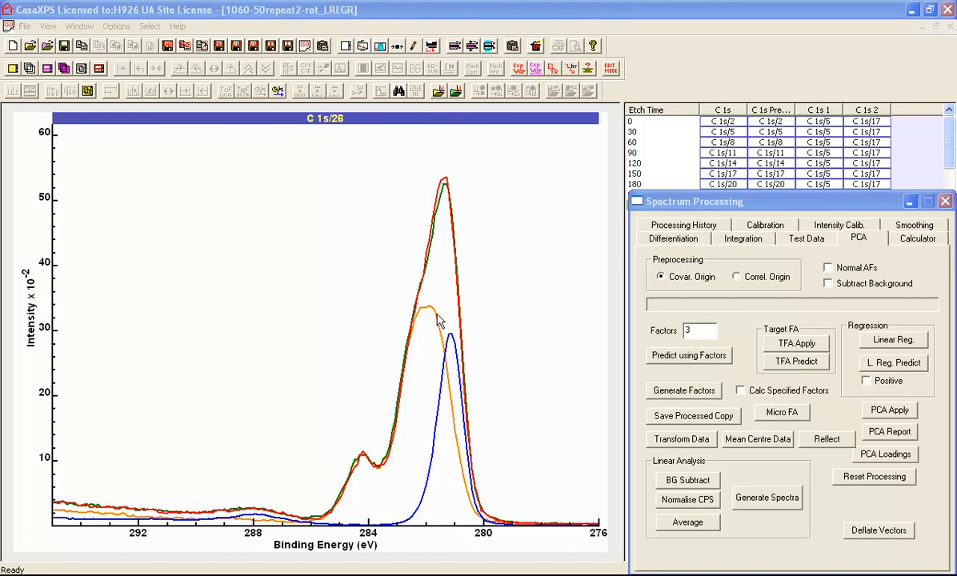
Step: View the PS/PVP vector projection diagram in the CasaXP1 document and return to 1060-50repeat2-rot_LREGR
{"action": "left_click", "coordinate": [197, 14]}
{"action": "key", "text": "ctrl+Tab"}
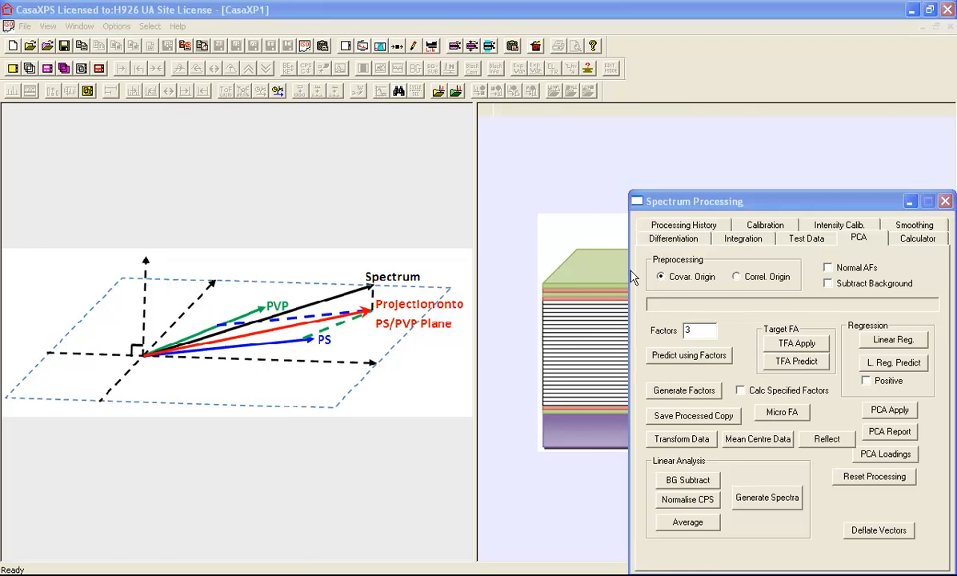
{"action": "left_click", "coordinate": [74, 30]}
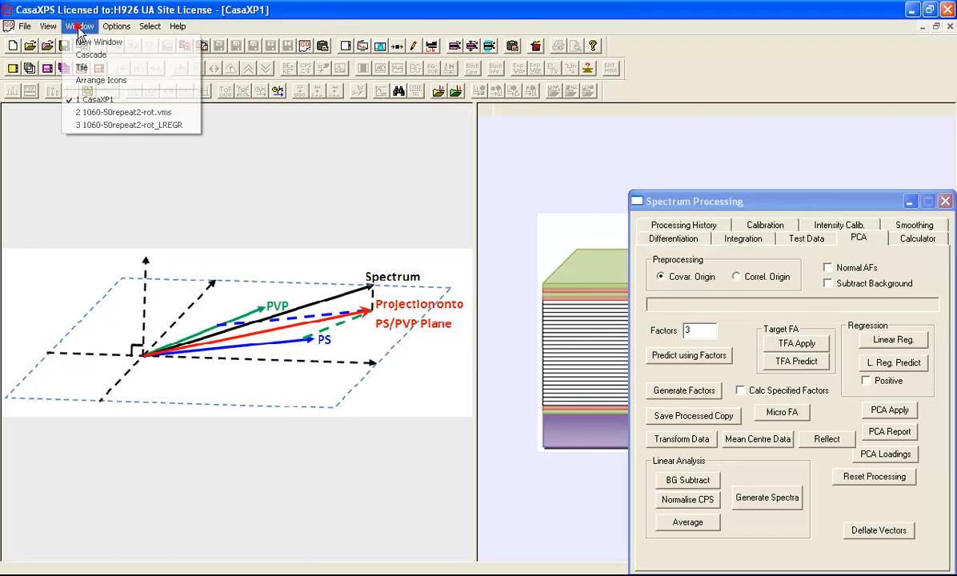
{"action": "left_click", "coordinate": [112, 127]}
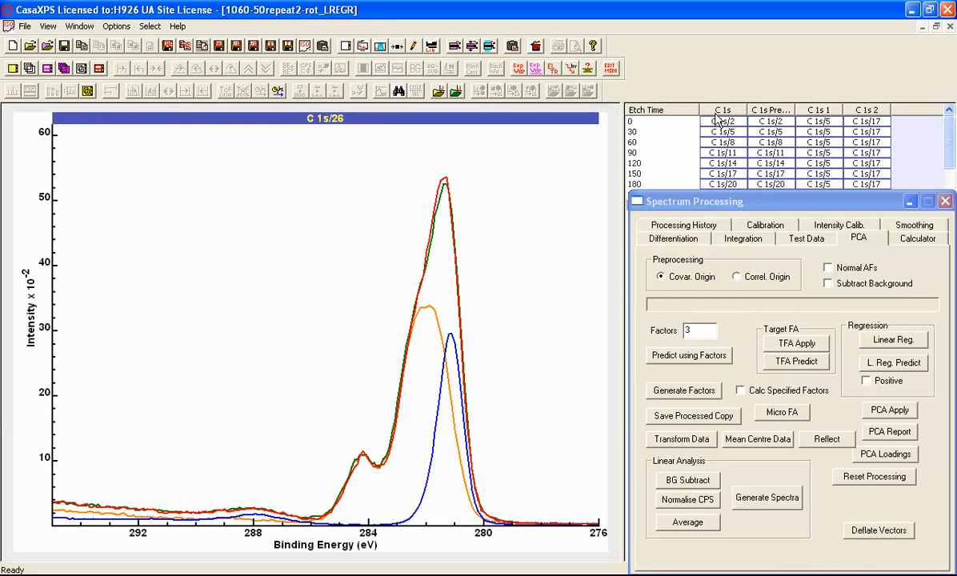
Step: Overlay all spectra of the C 1s 1 column and open their quantification region settings beside the plot
{"action": "left_click", "coordinate": [820, 112]}
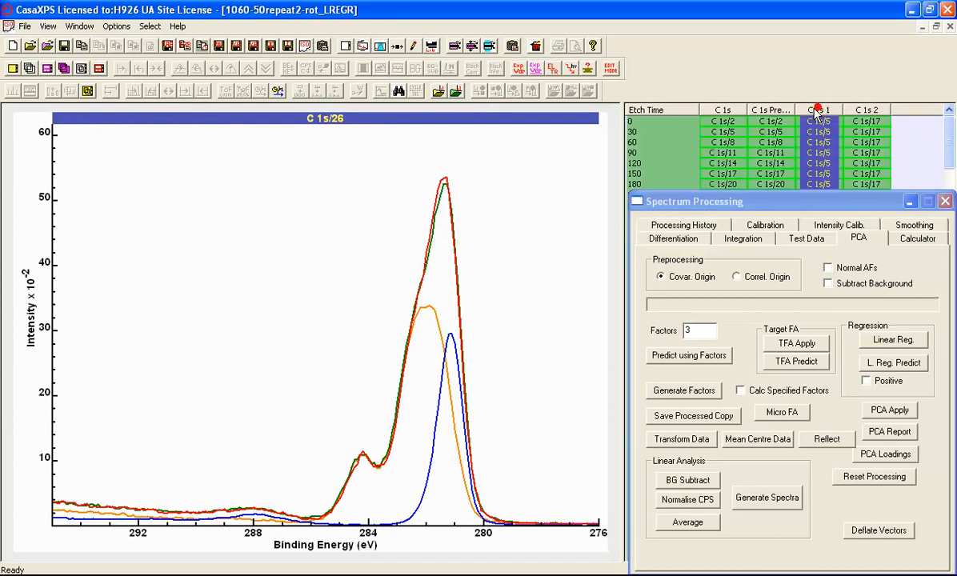
{"action": "left_click", "coordinate": [30, 69]}
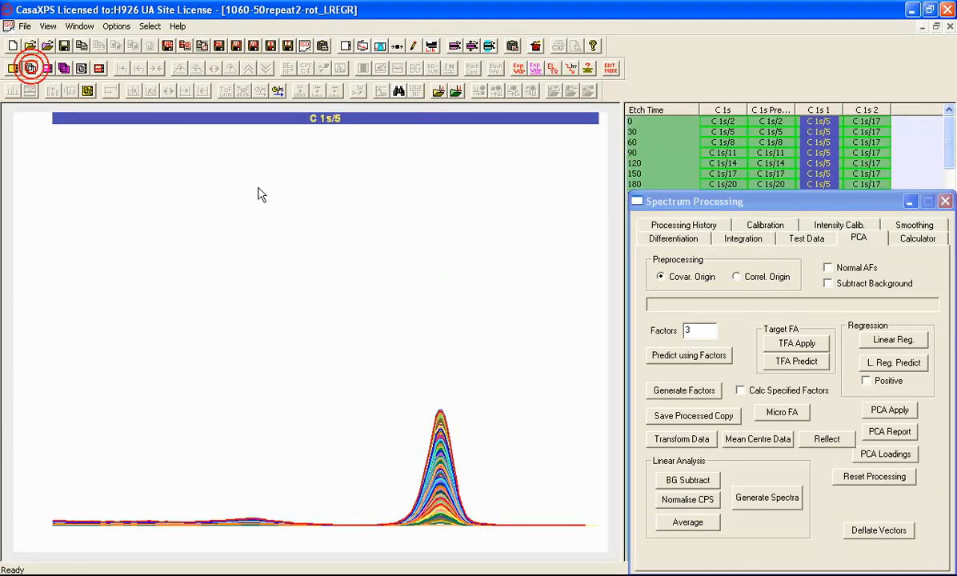
{"action": "left_click", "coordinate": [357, 44]}
{"action": "left_click_drag", "start_coordinate": [383, 70], "coordinate": [707, 137]}
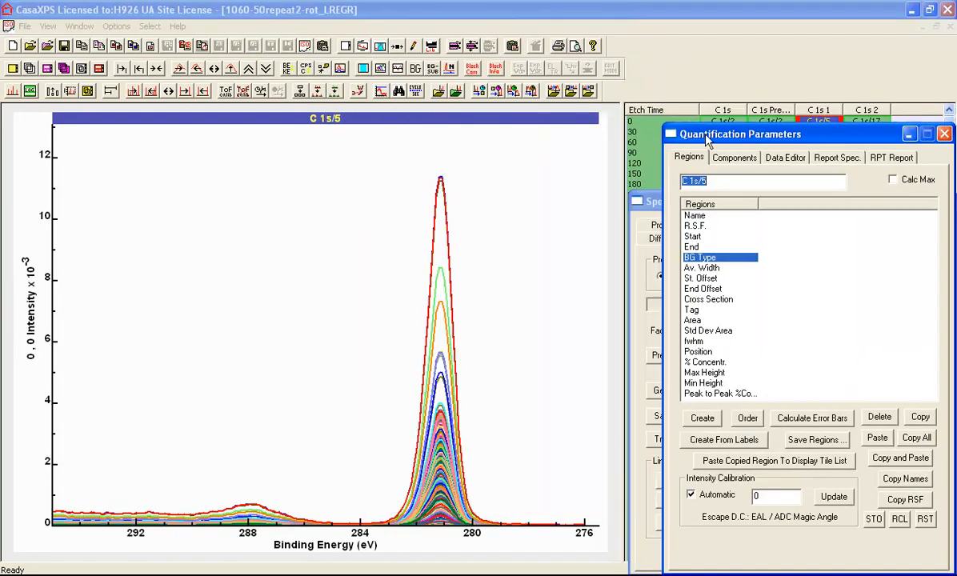
Step: Create a region named C 1s PS from about 284.6 to 277.0 eV and propagate it to all C 1s 1 spectra
{"action": "left_click", "coordinate": [706, 420]}
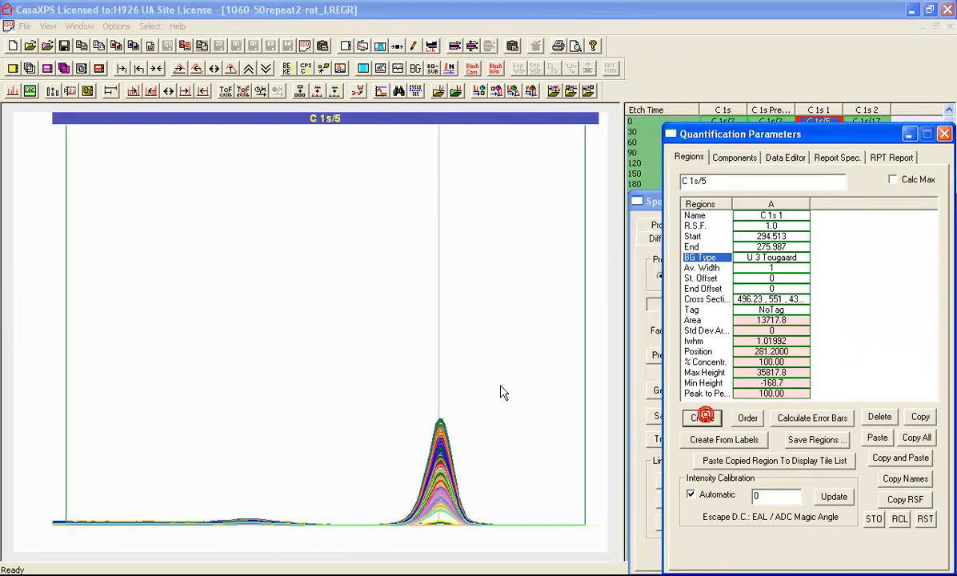
{"action": "left_click", "coordinate": [72, 385]}
{"action": "mouse_move", "coordinate": [344, 391]}
{"action": "left_mouse_down"}
{"action": "mouse_move", "coordinate": [582, 390]}
{"action": "mouse_move", "coordinate": [558, 390]}
{"action": "left_mouse_up"}
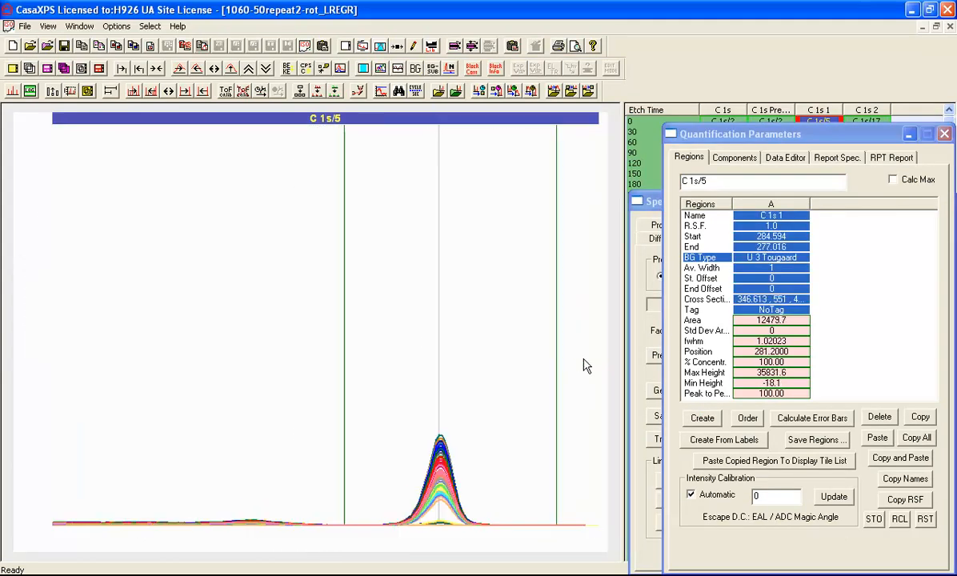
{"action": "left_click", "coordinate": [780, 215]}
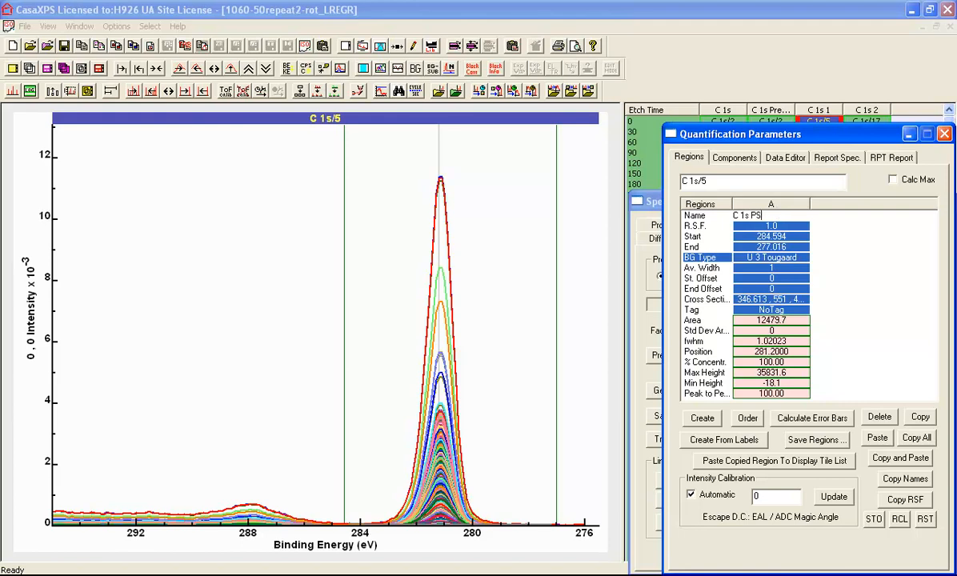
{"action": "key", "text": "Return"}
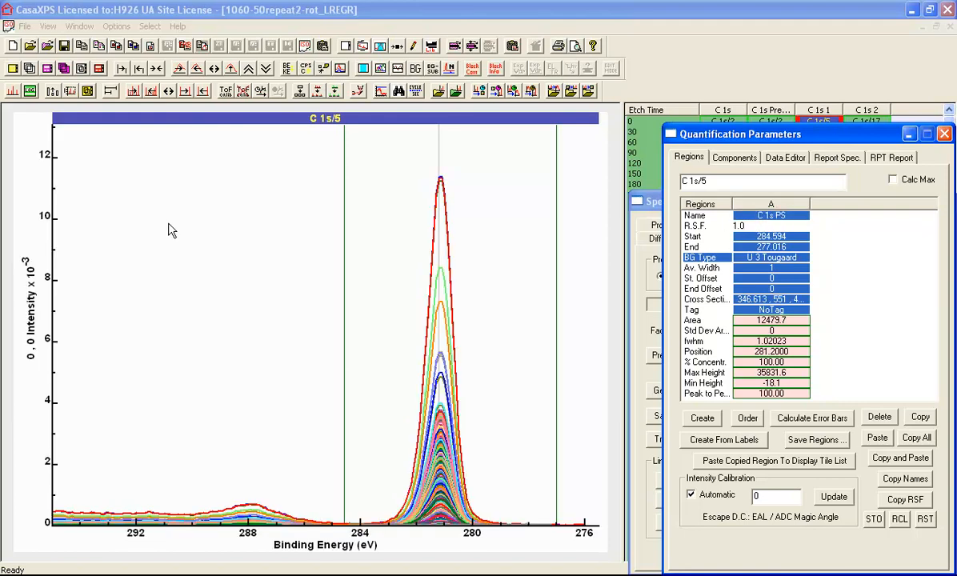
{"action": "right_click", "coordinate": [188, 228]}
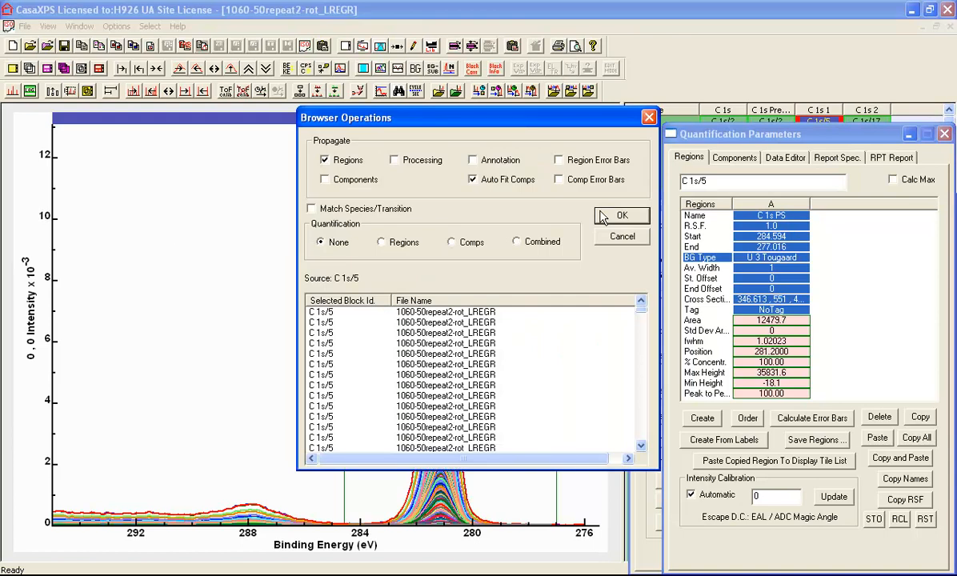
{"action": "left_click", "coordinate": [622, 215]}
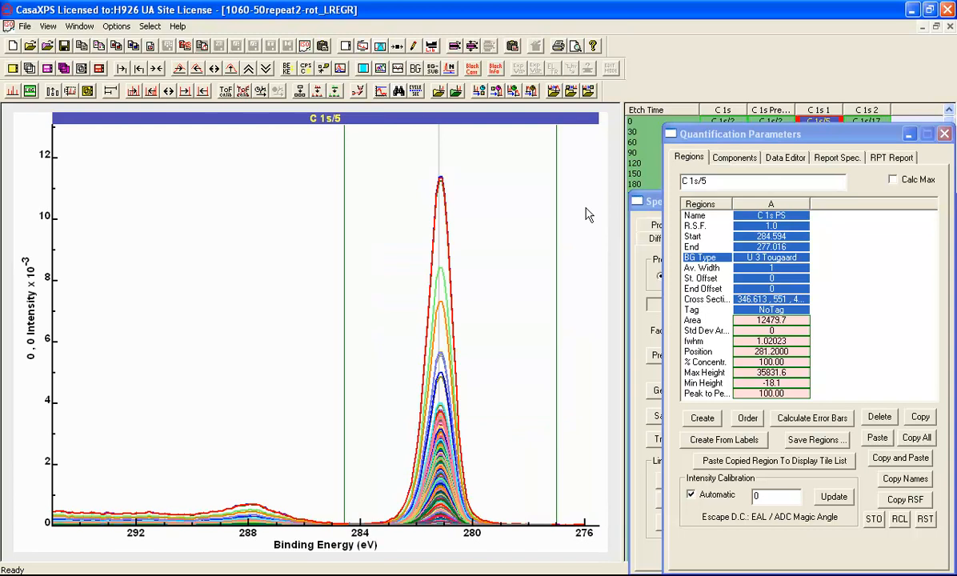
Step: Overlay all C 1s 2 spectra and create a quantification region spanning about 287.6 to 277.4 eV
{"action": "left_click", "coordinate": [866, 107]}
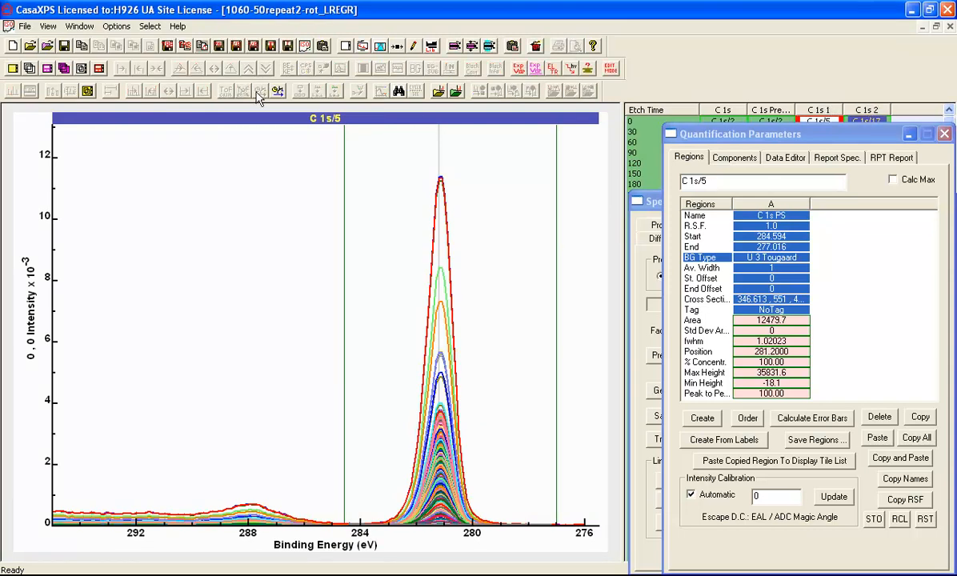
{"action": "left_click", "coordinate": [30, 70]}
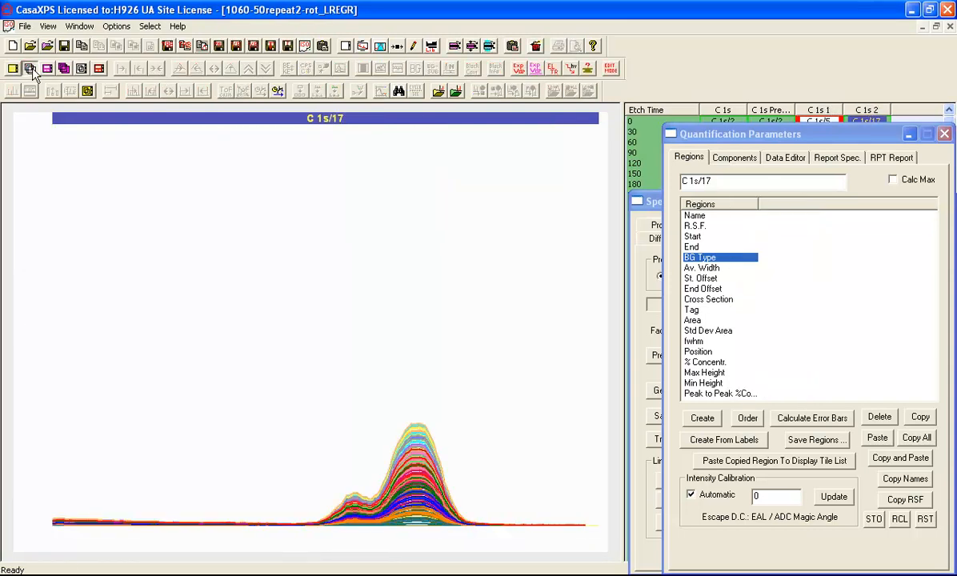
{"action": "left_click", "coordinate": [702, 418]}
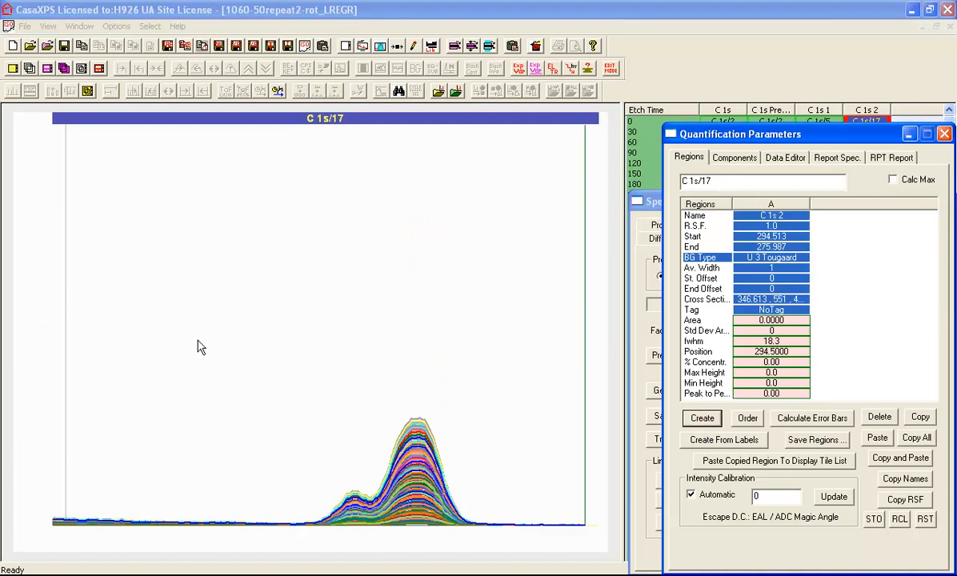
{"action": "left_click_drag", "start_coordinate": [89, 345], "coordinate": [261, 346]}
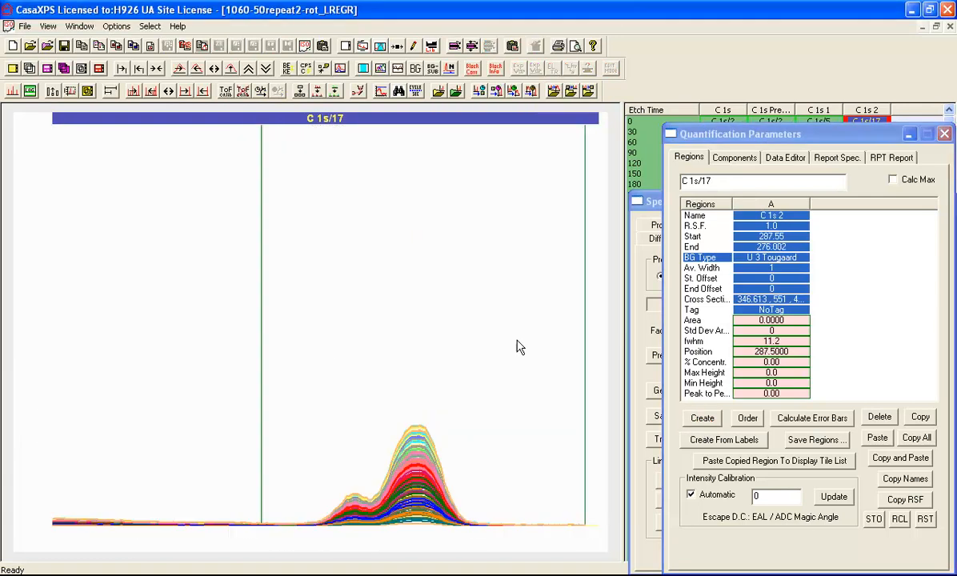
{"action": "left_click_drag", "start_coordinate": [585, 357], "coordinate": [545, 357]}
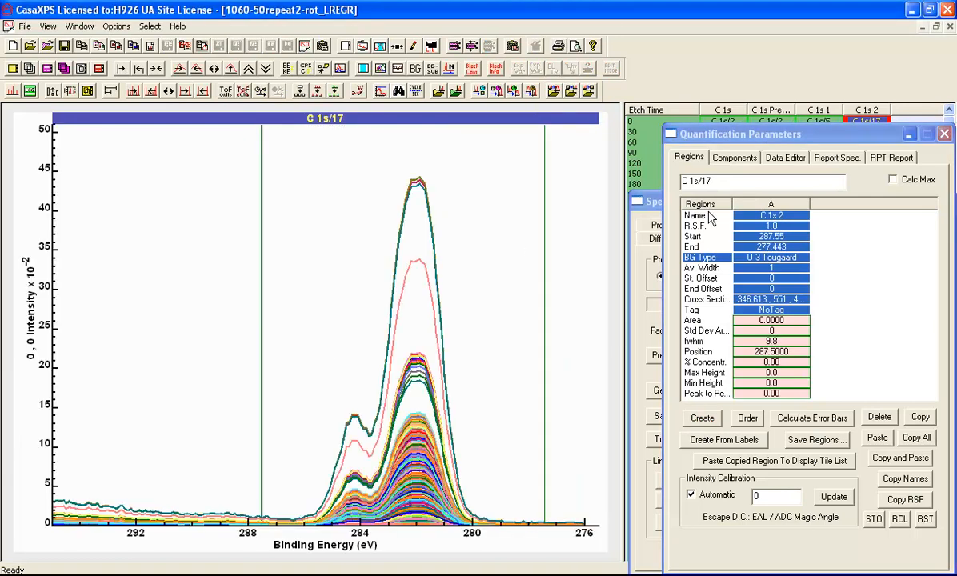
Step: Rename the C 1s 2 region as C 1s PVP and propagate it to all spectra in that column
{"action": "left_click", "coordinate": [773, 206]}
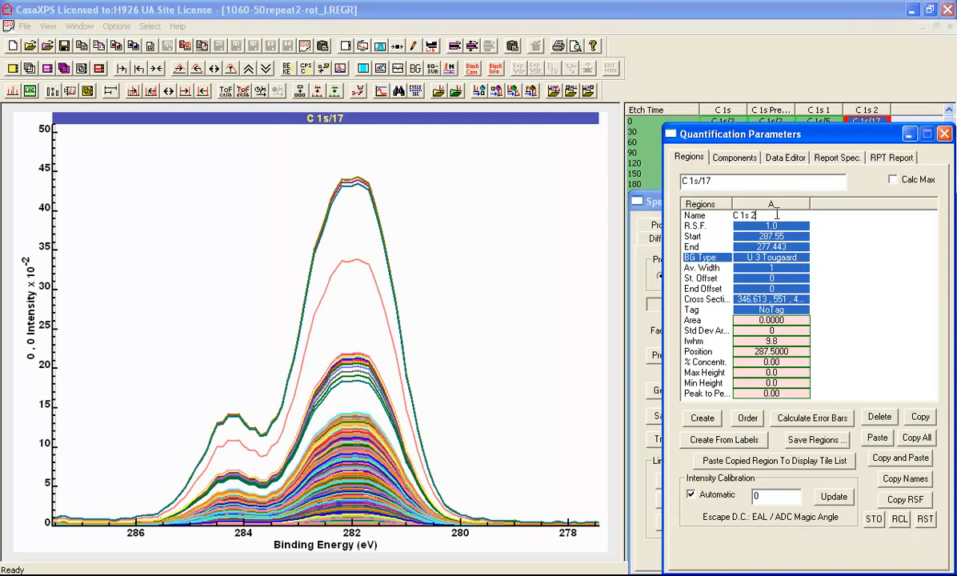
{"action": "key", "text": "Return"}
{"action": "type", "text": "PVP"}
{"action": "key", "text": "Return"}
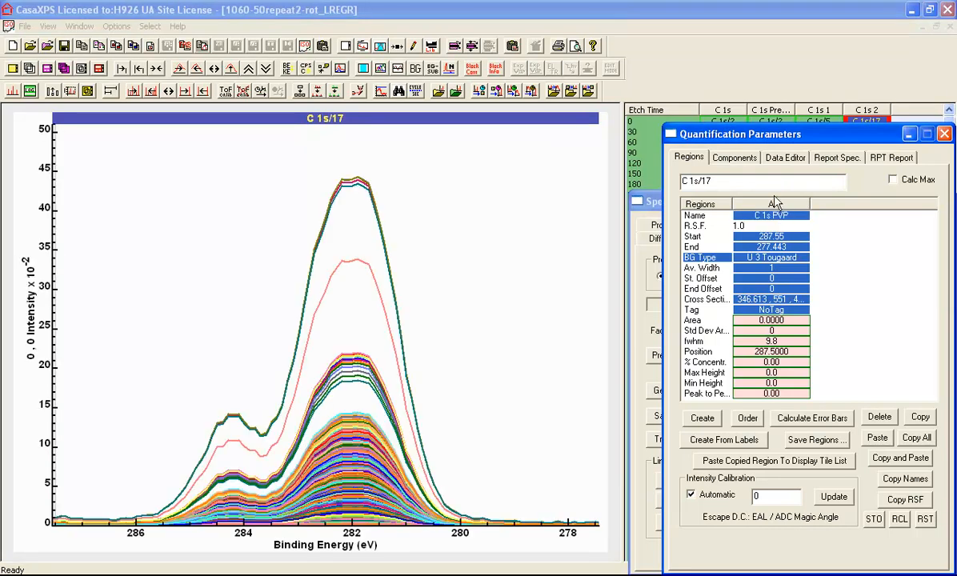
{"action": "right_click", "coordinate": [436, 224]}
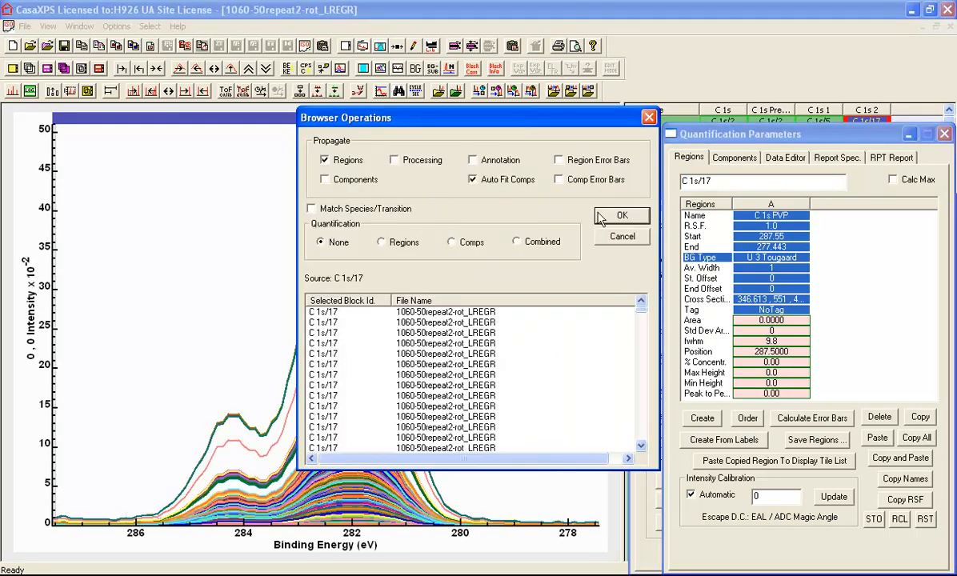
{"action": "left_click", "coordinate": [614, 218]}
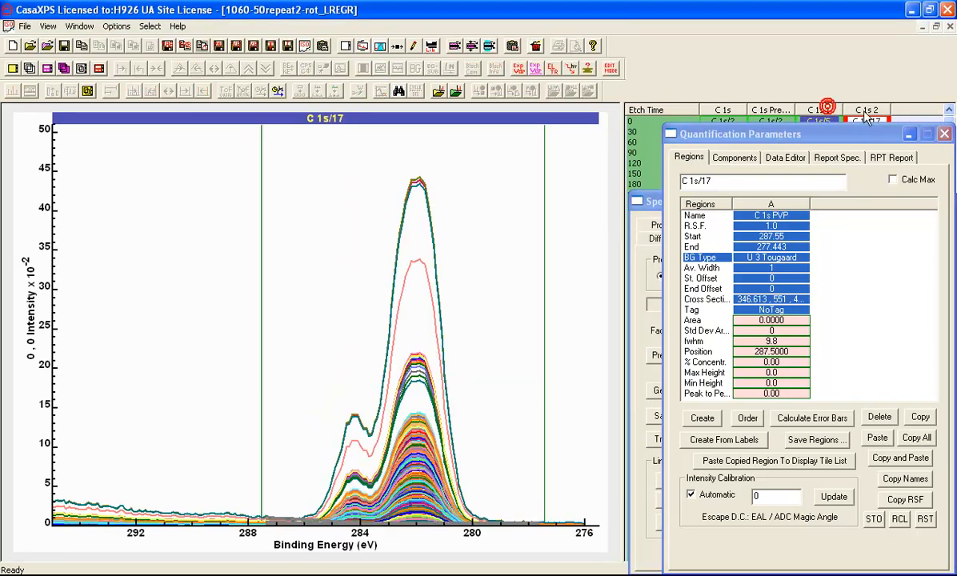
Step: Generate a custom area report of the C 1s PS and C 1s PVP regions for both columns and create a profile from it
{"action": "left_click", "coordinate": [824, 111]}
{"action": "left_click", "coordinate": [829, 156]}
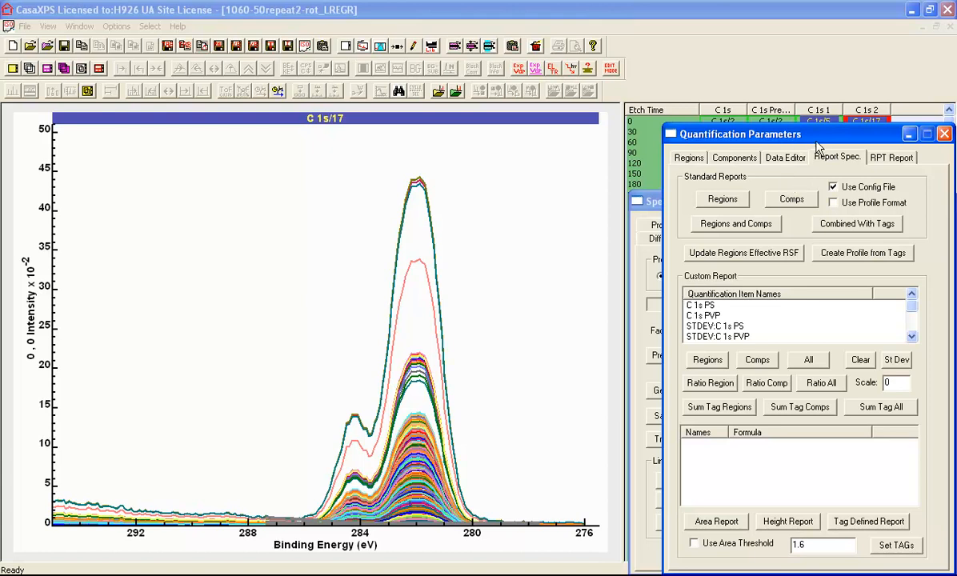
{"action": "left_click", "coordinate": [713, 362]}
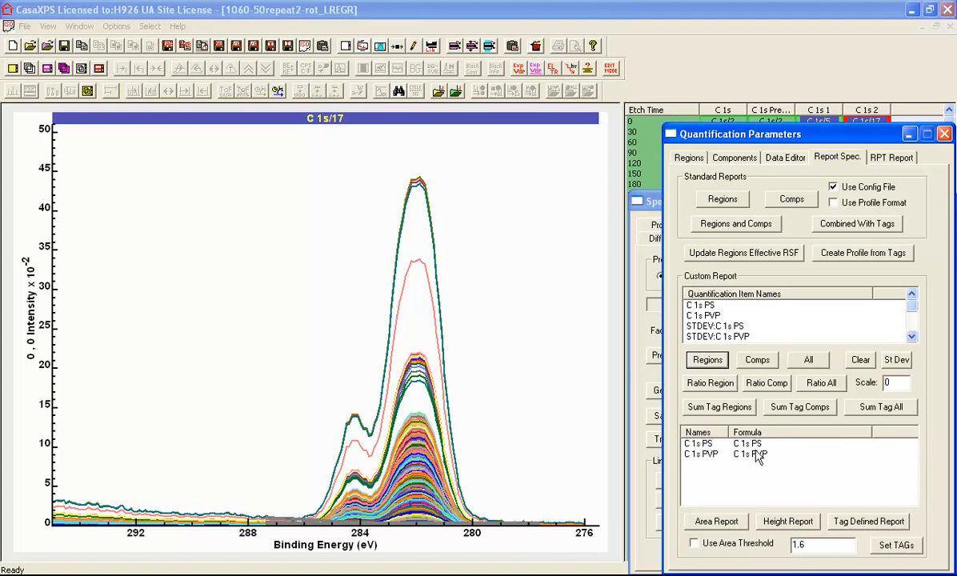
{"action": "left_click", "coordinate": [726, 524]}
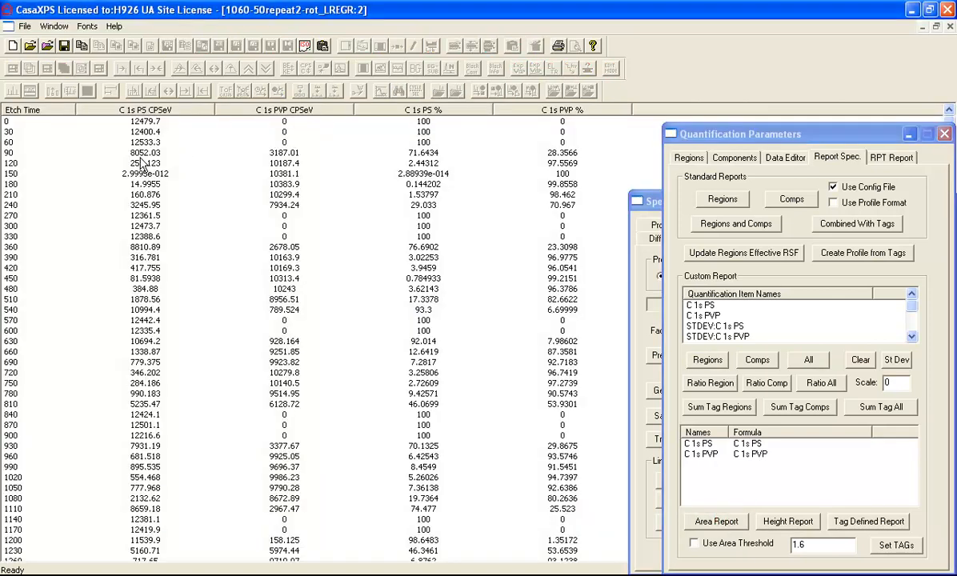
{"action": "left_click", "coordinate": [27, 27]}
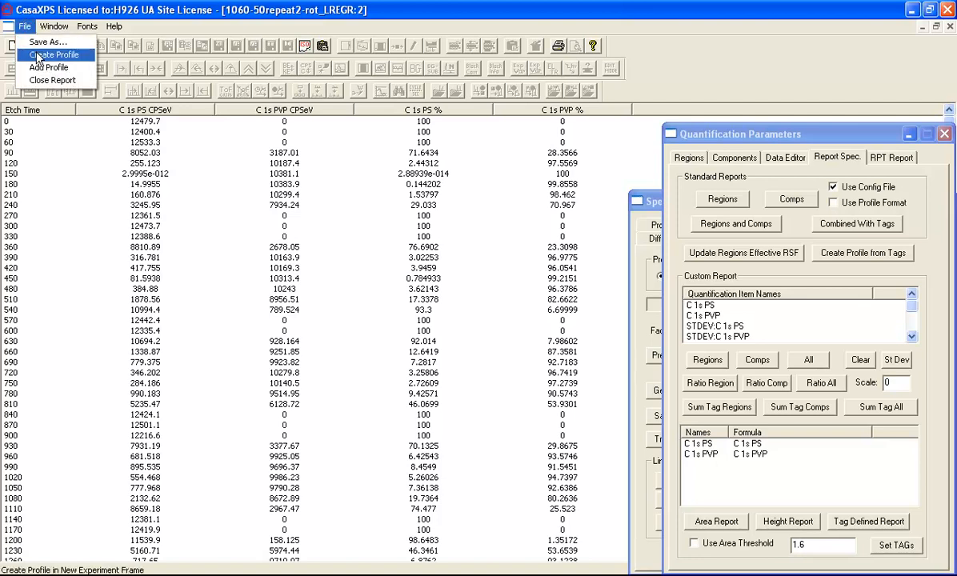
{"action": "left_click", "coordinate": [36, 56]}
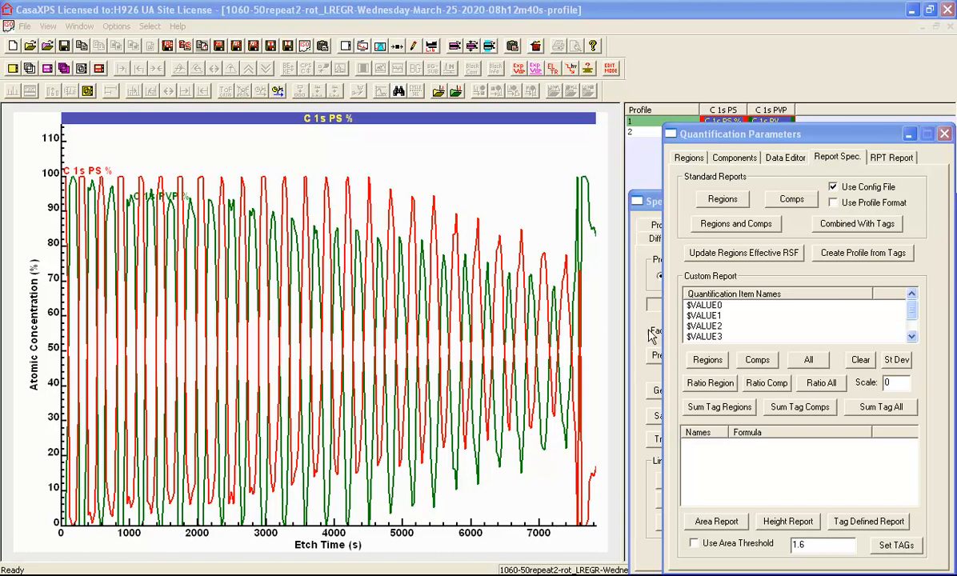
Step: Return to 1060-50repeat2-rot.vms and close the quantification and spectrum processing windows
{"action": "left_click", "coordinate": [944, 134]}
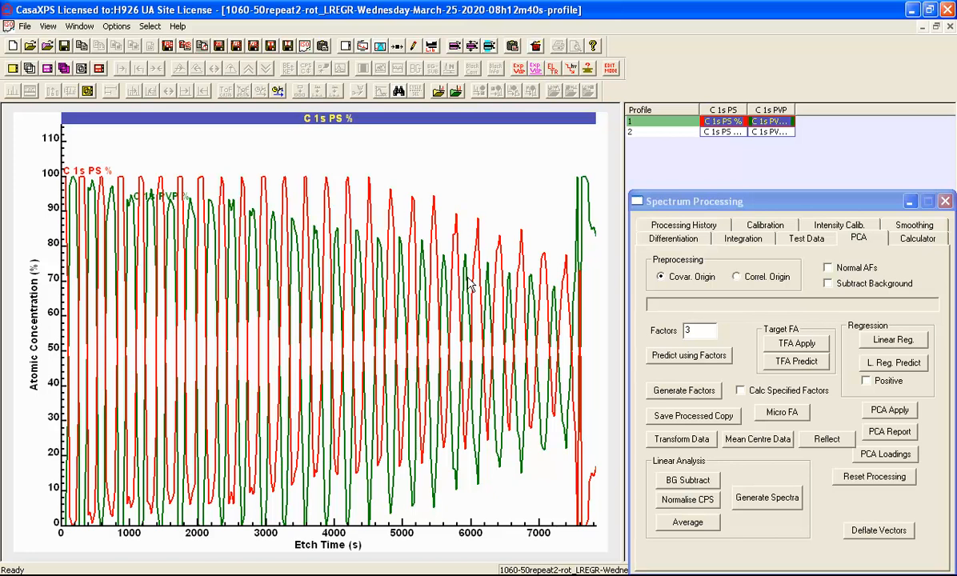
{"action": "left_click", "coordinate": [80, 27]}
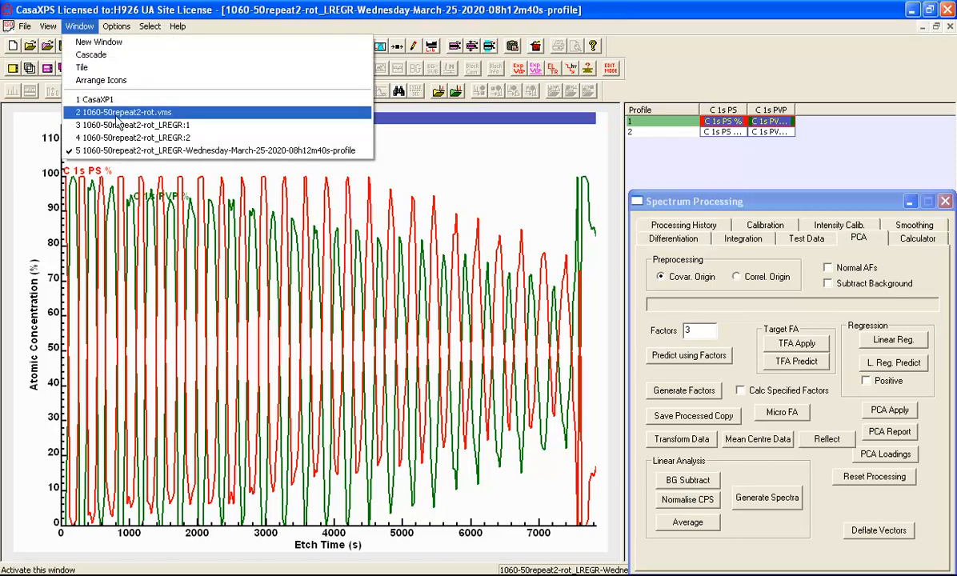
{"action": "left_click", "coordinate": [112, 113]}
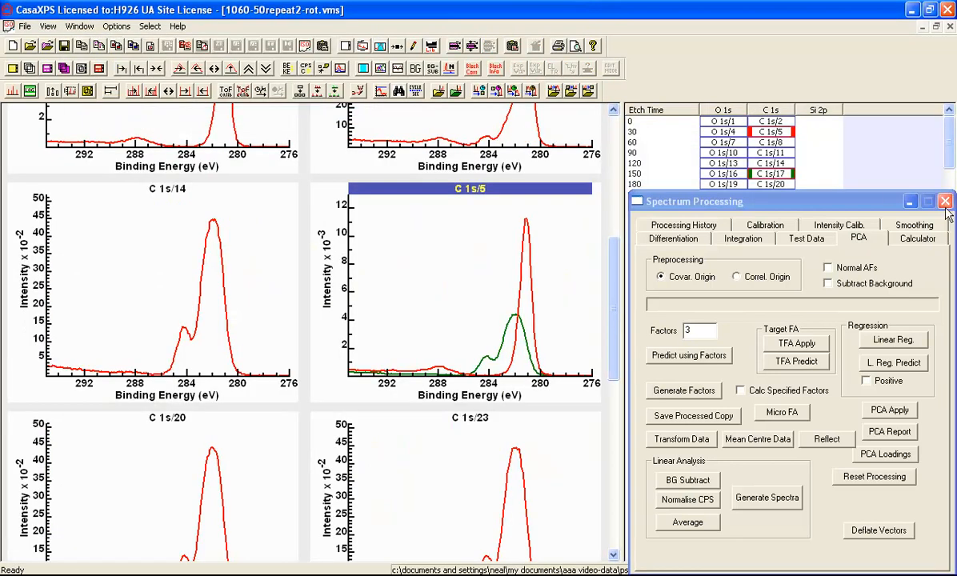
{"action": "left_click", "coordinate": [945, 201]}
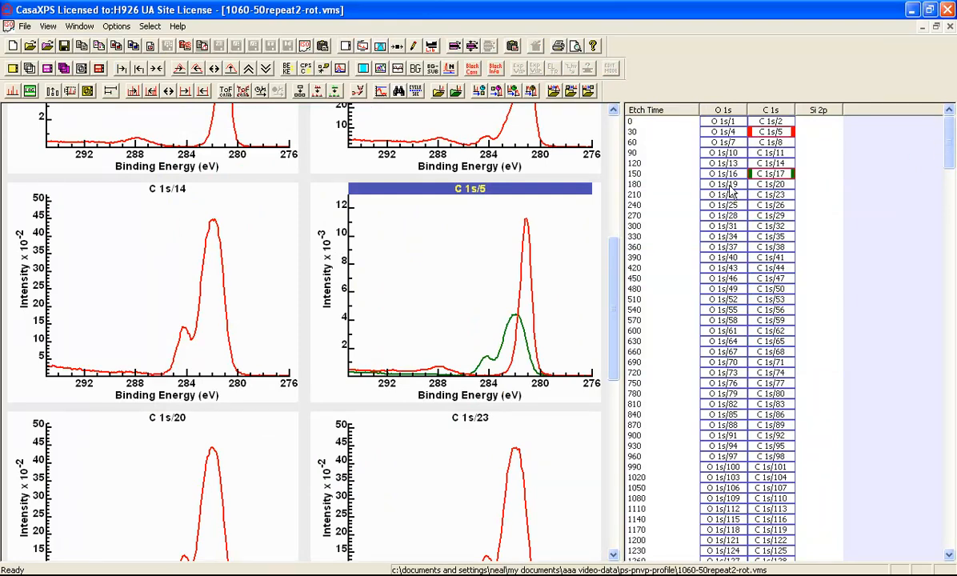
Step: Copy the O 1s and C 1s spectra for etch times 0 to 7440 into a new experiment file
{"action": "left_click", "coordinate": [669, 121]}
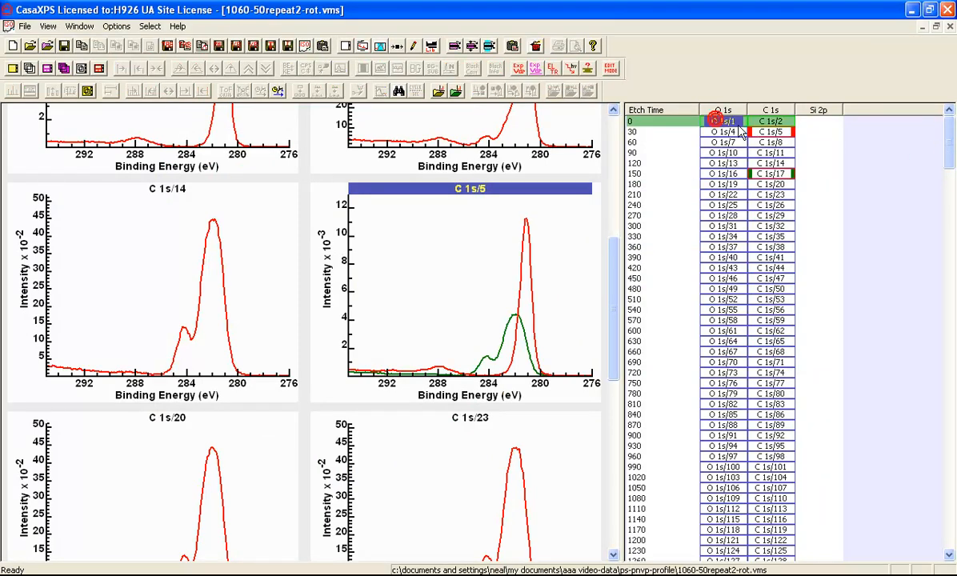
{"action": "left_click_drag", "start_coordinate": [947, 138], "coordinate": [943, 524]}
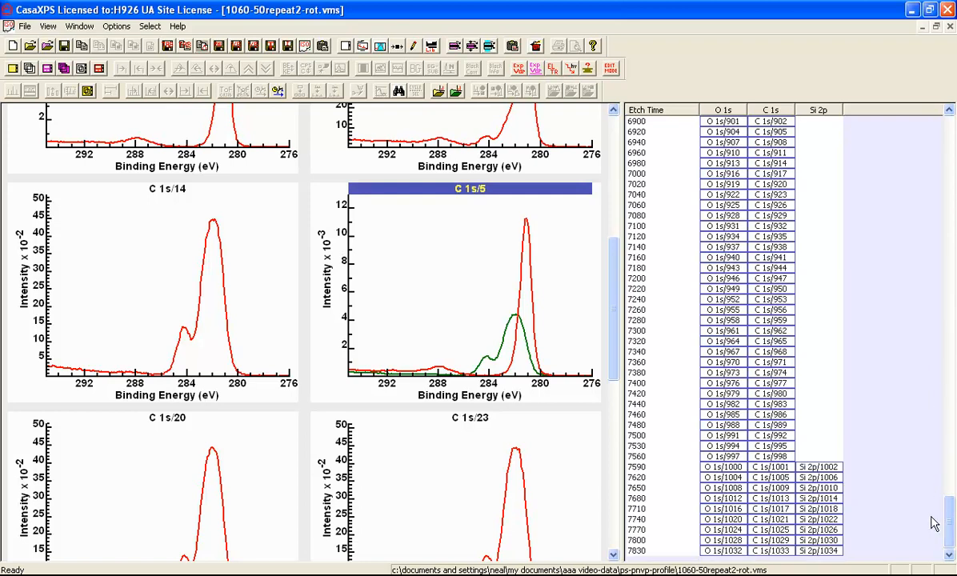
{"action": "left_click", "coordinate": [765, 402], "text": "shift"}
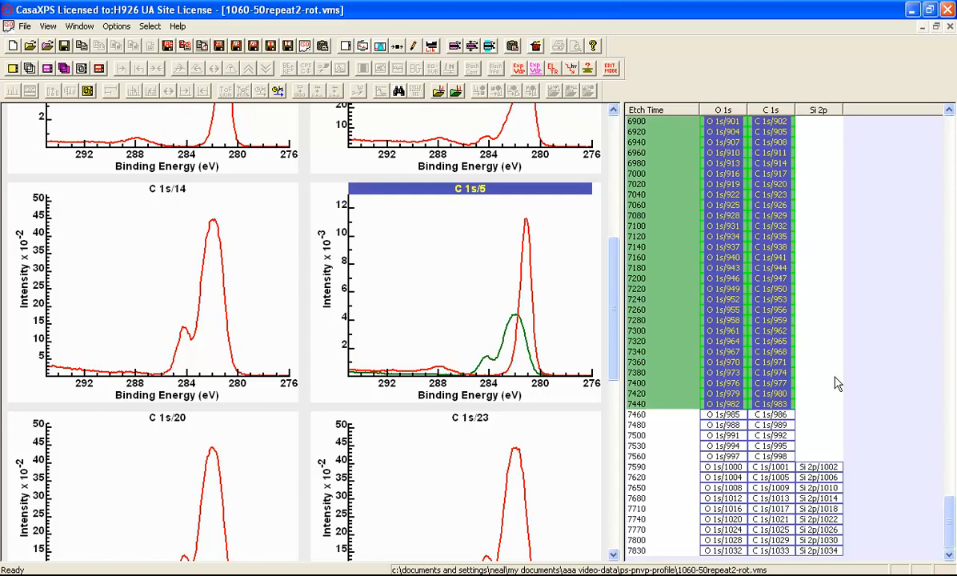
{"action": "left_click", "coordinate": [11, 46]}
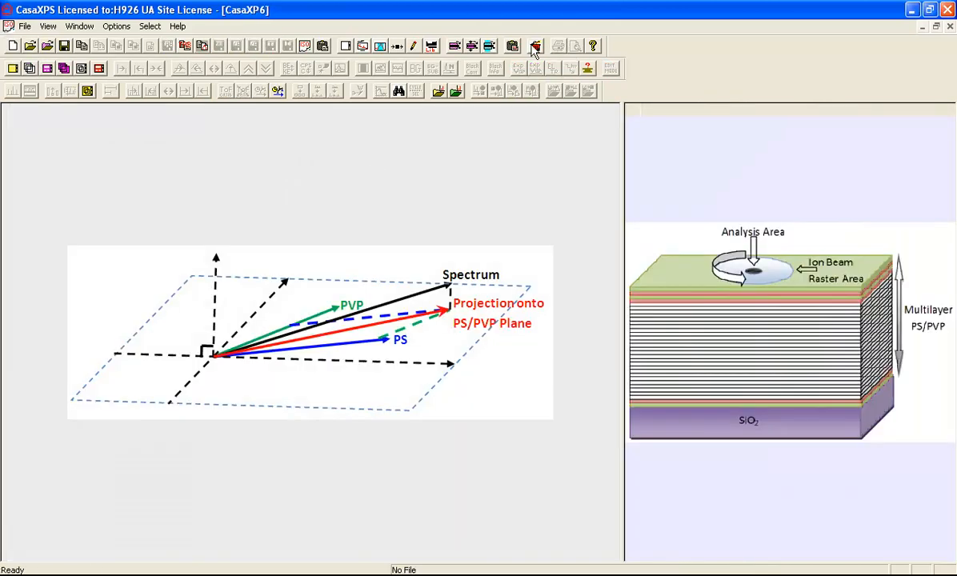
{"action": "left_click", "coordinate": [629, 184]}
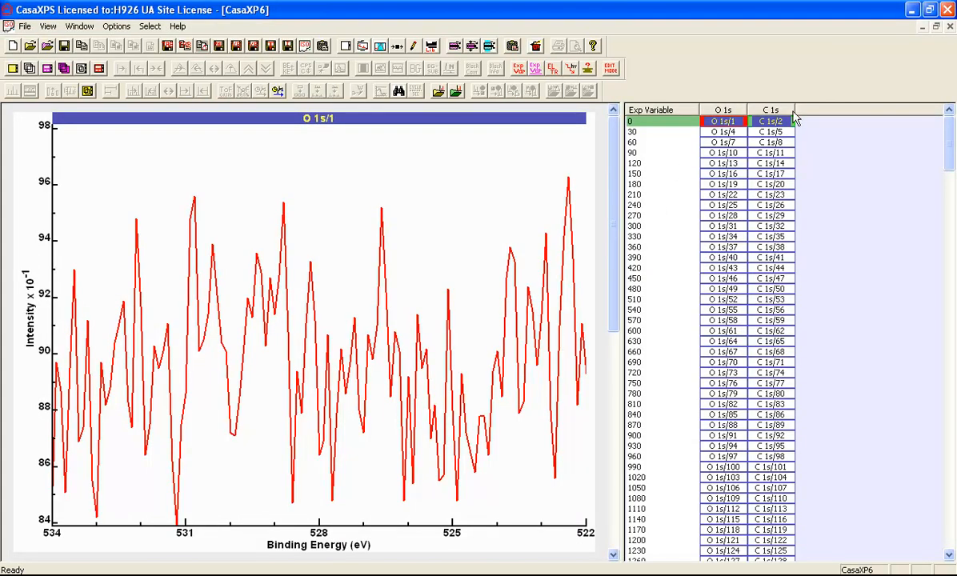
Step: Overlay the C 1s spectra for etch times 7300 to 7440
{"action": "left_click_drag", "start_coordinate": [952, 128], "coordinate": [951, 512]}
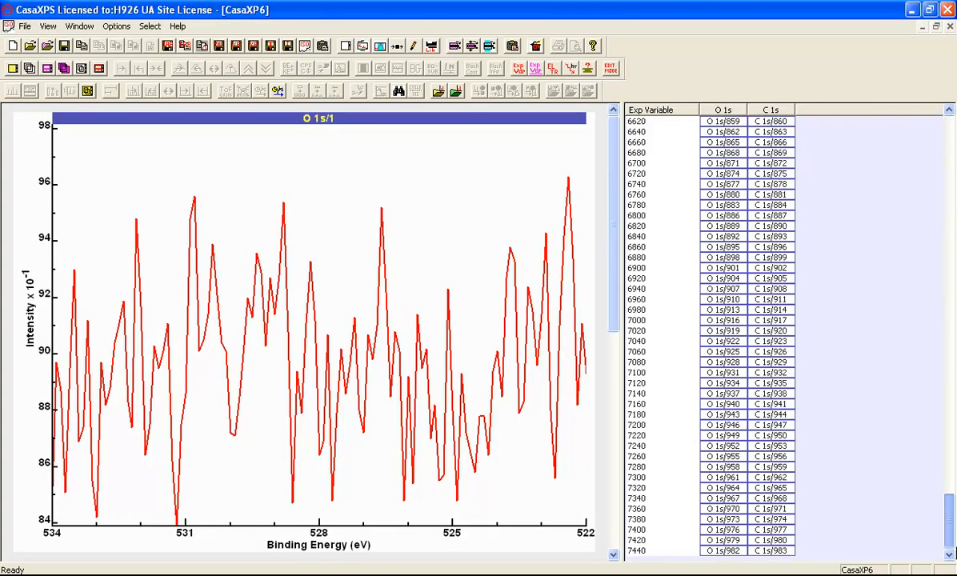
{"action": "left_click", "coordinate": [770, 477]}
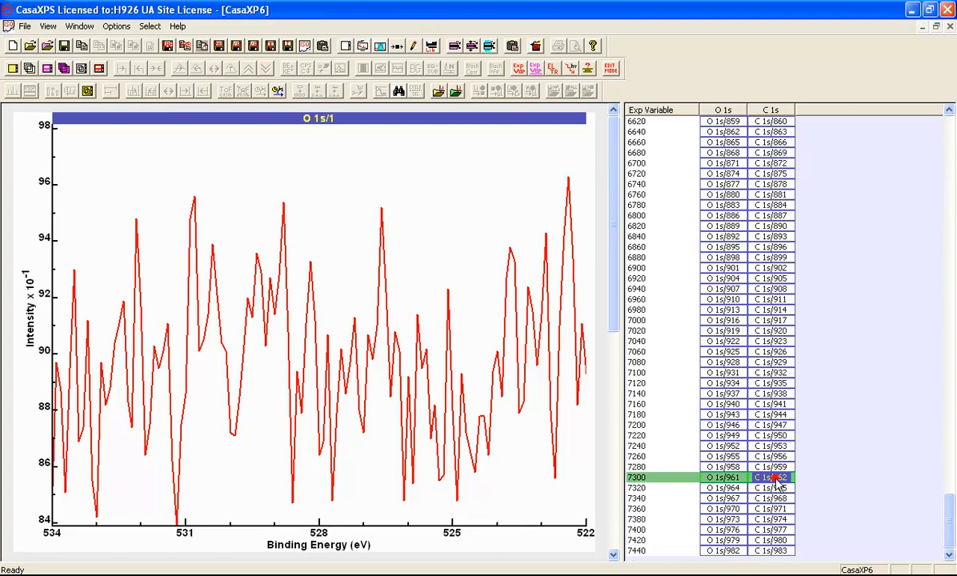
{"action": "left_click", "coordinate": [780, 552], "text": "shift"}
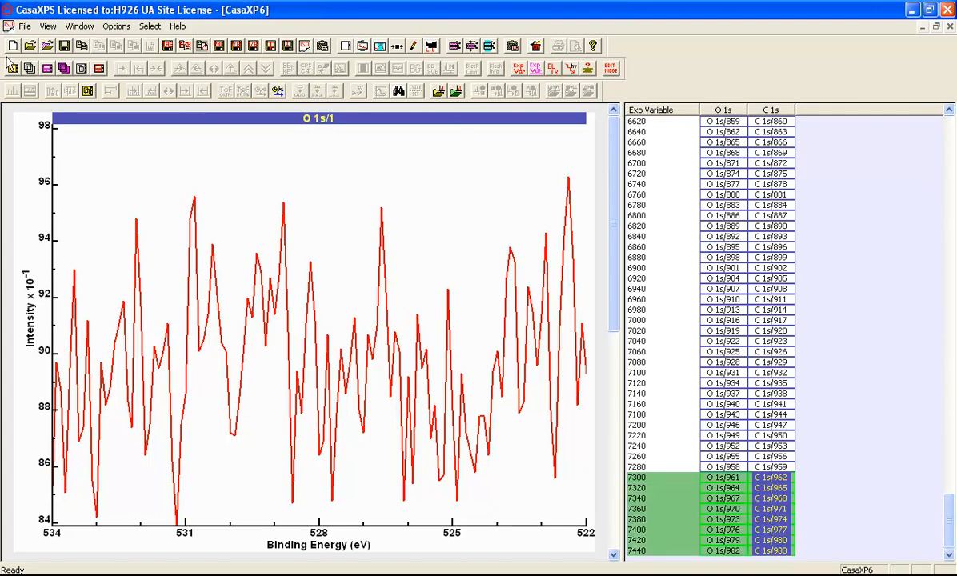
{"action": "left_click", "coordinate": [28, 69]}
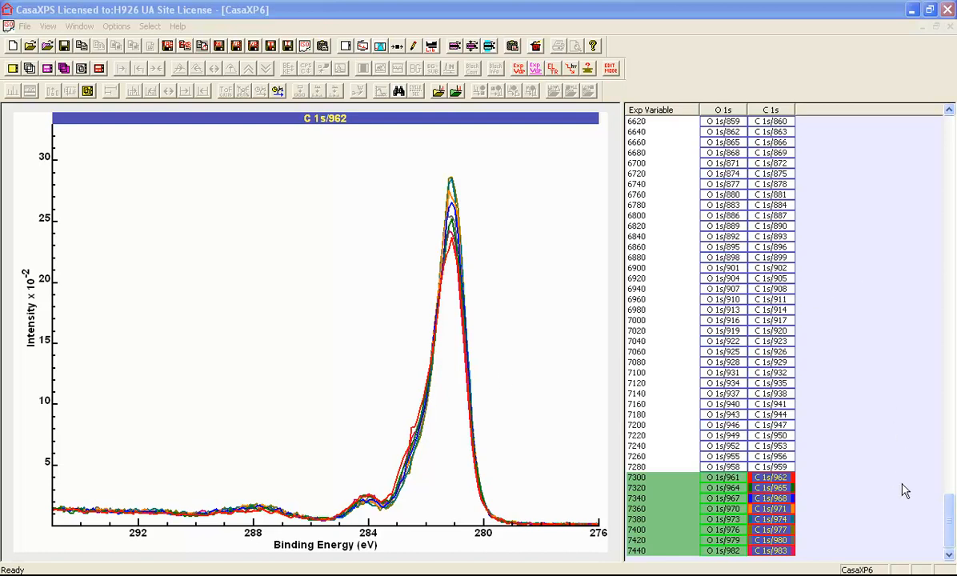
Step: Overlay all spectra of the C 1s column in the new experiment file
{"action": "left_click", "coordinate": [948, 510]}
{"action": "left_click_drag", "start_coordinate": [948, 510], "coordinate": [934, 121]}
{"action": "left_click", "coordinate": [723, 110]}
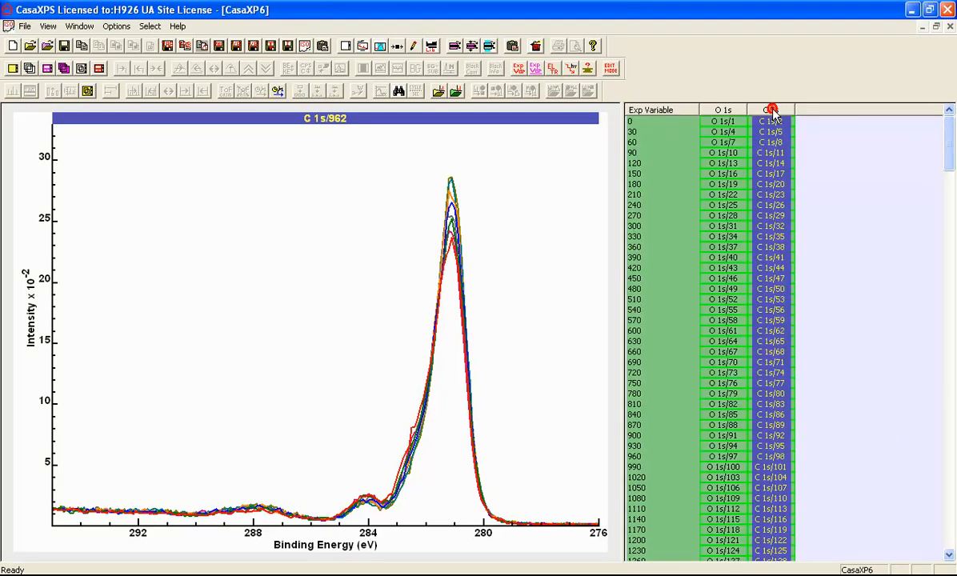
{"action": "left_click", "coordinate": [29, 69]}
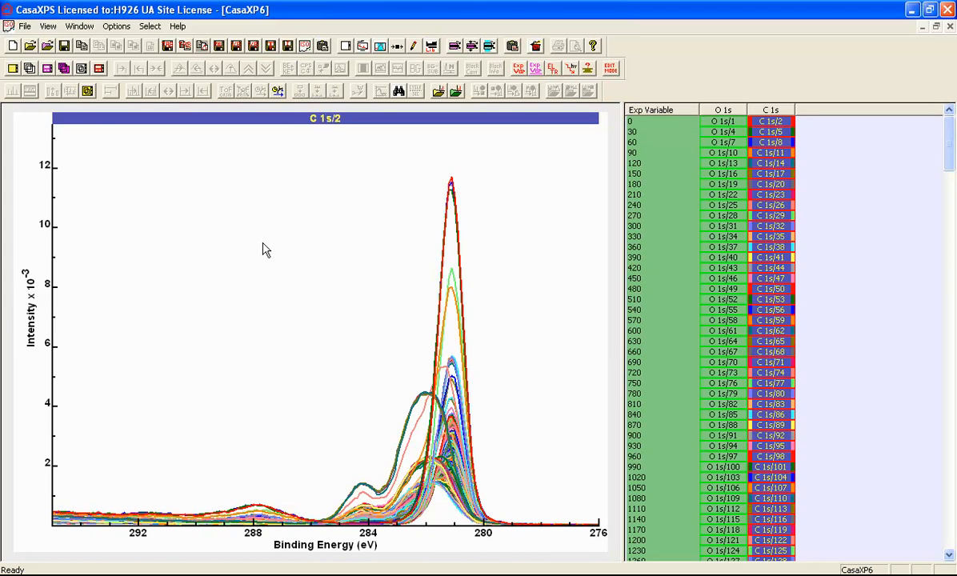
Step: Generate 30 PCA factors from the overlaid C 1s spectra, with the calculation limited to the specified factors
{"action": "left_click", "coordinate": [396, 46]}
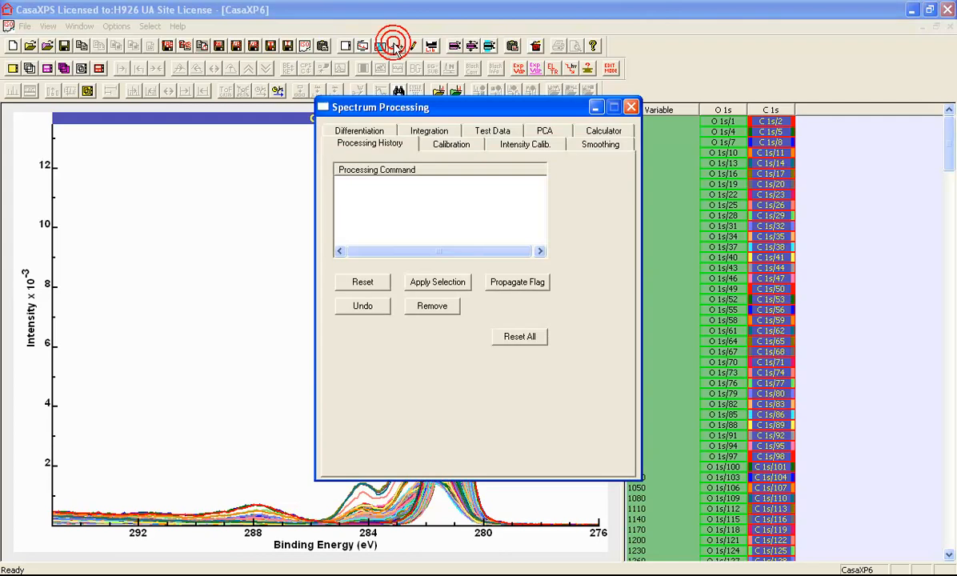
{"action": "left_click", "coordinate": [538, 132]}
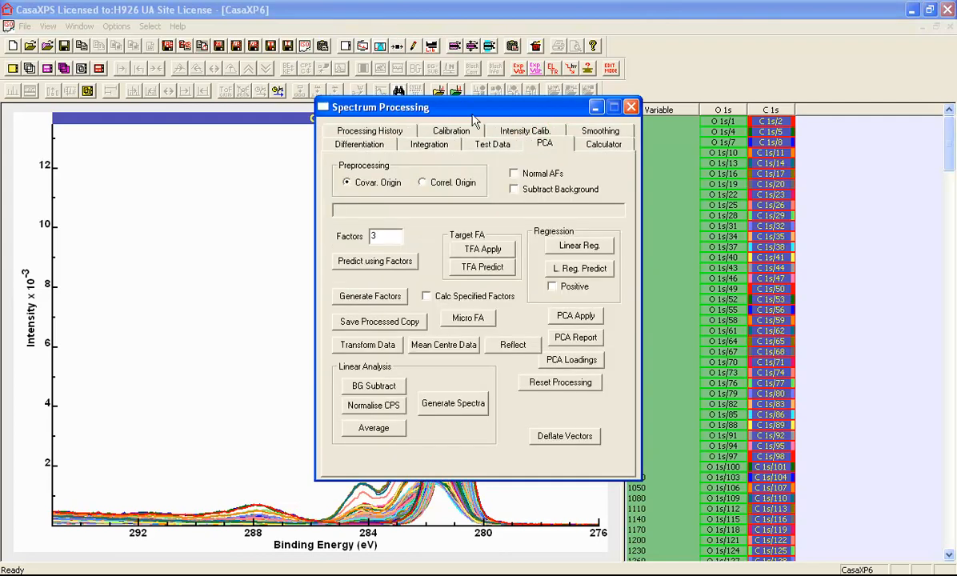
{"action": "left_click_drag", "start_coordinate": [454, 114], "coordinate": [760, 186]}
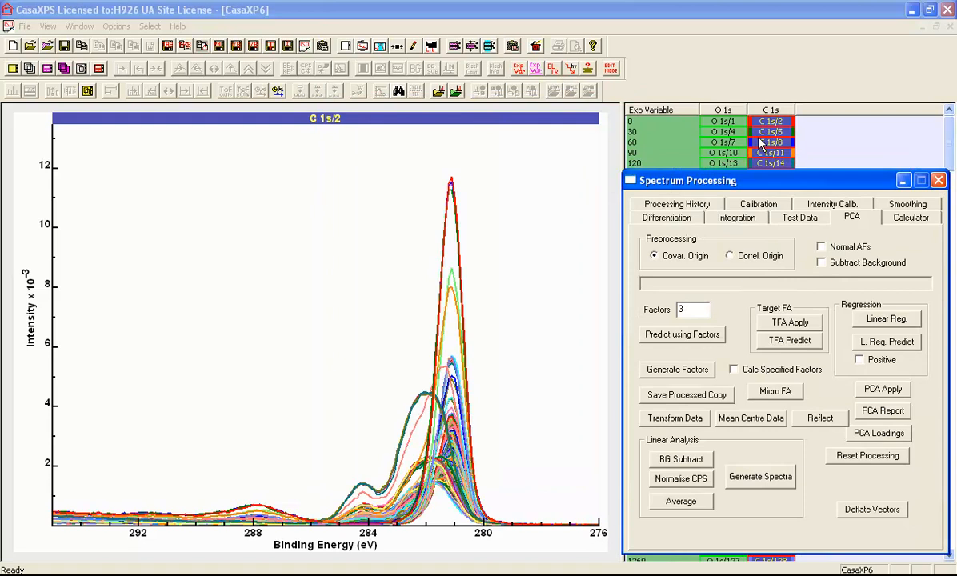
{"action": "left_click", "coordinate": [691, 309]}
{"action": "type", "text": "0"}
{"action": "left_click", "coordinate": [733, 367]}
{"action": "left_click", "coordinate": [664, 375]}
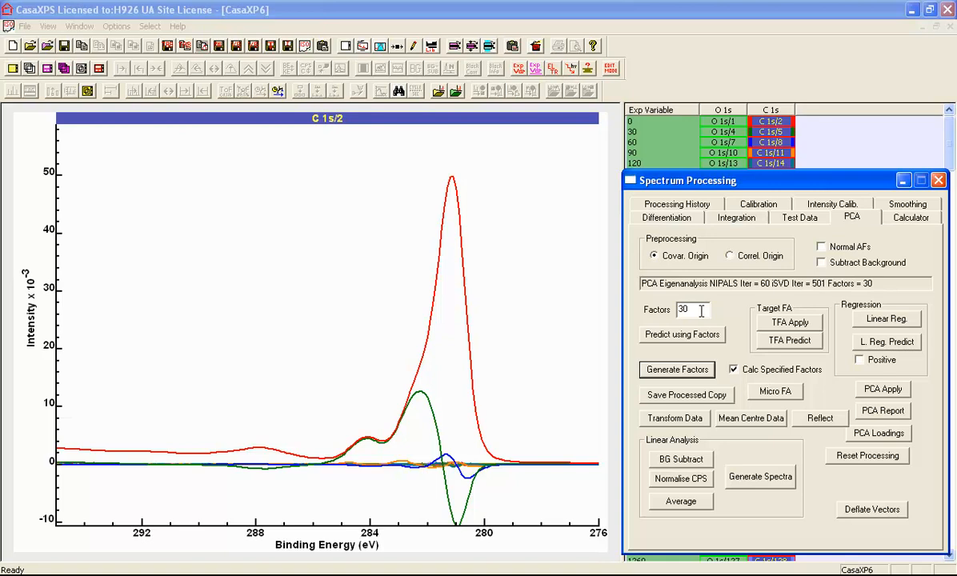
Step: Examine the C 1s abstract factors one by one, from etch time 0 to 210, for signal versus noise
{"action": "left_click", "coordinate": [771, 126]}
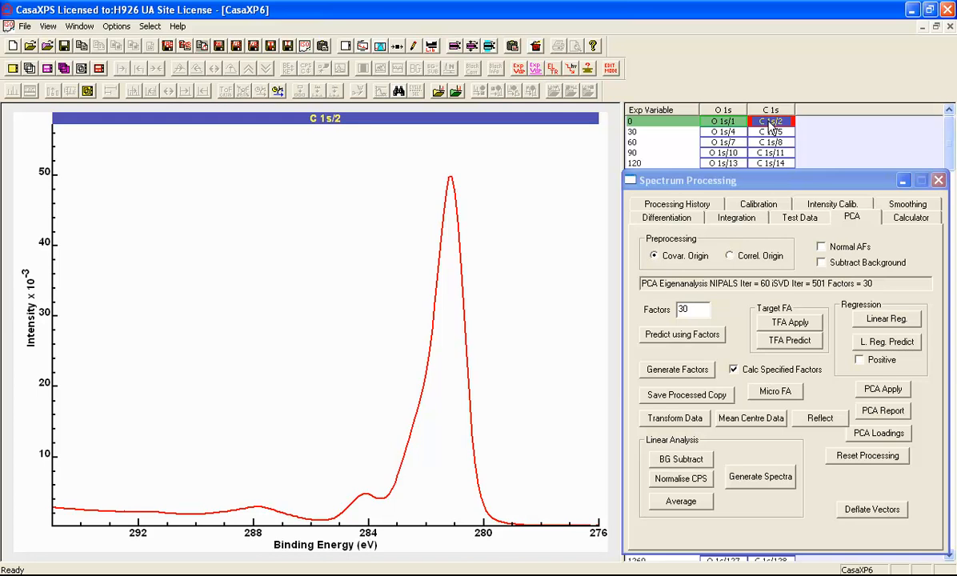
{"action": "key", "text": "Down"}
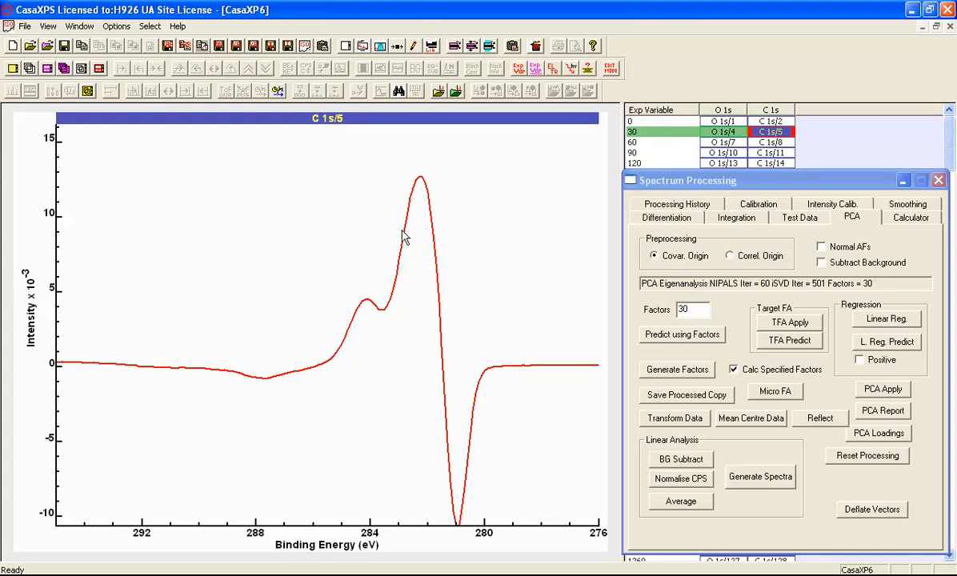
{"action": "key", "text": "Down"}
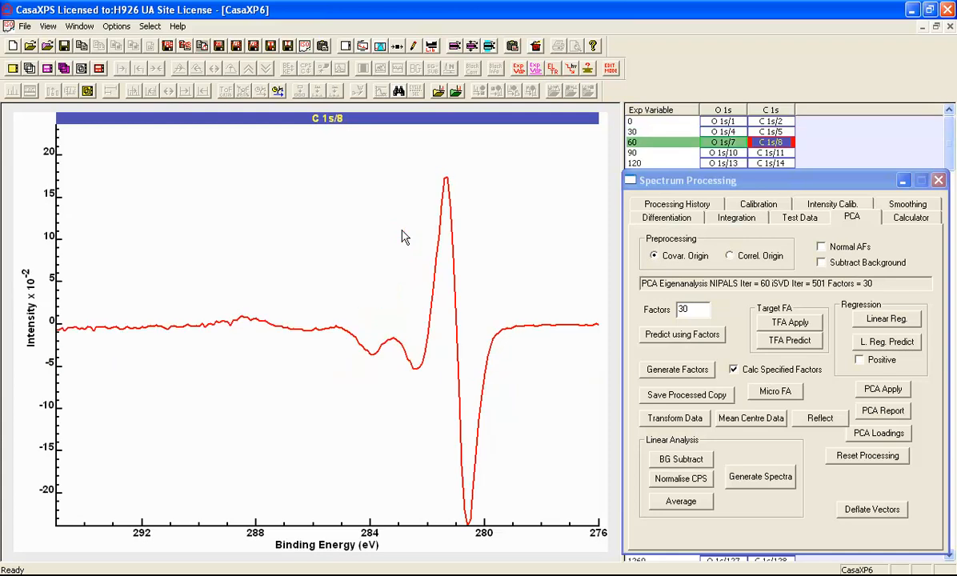
{"action": "key", "text": "Down"}
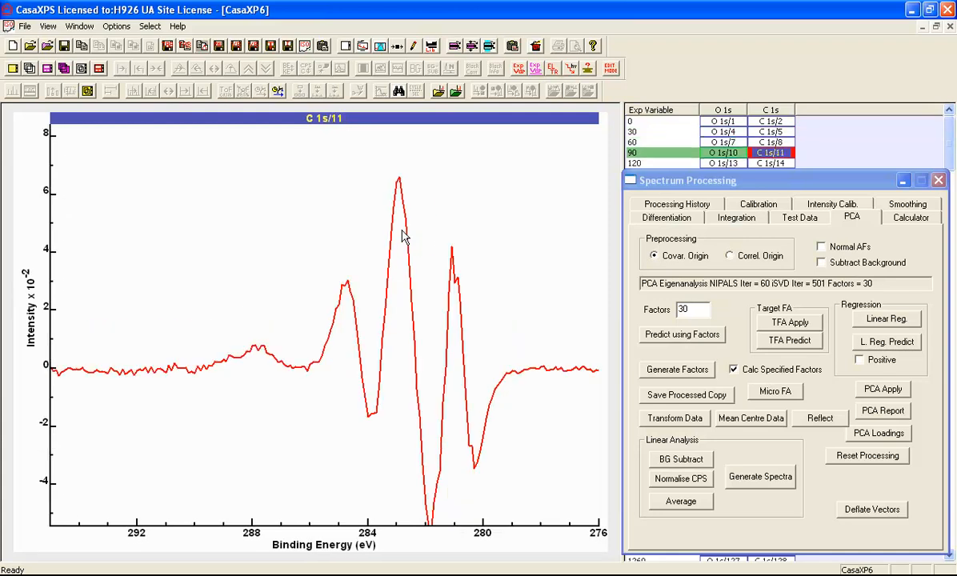
{"action": "key", "text": "Down"}
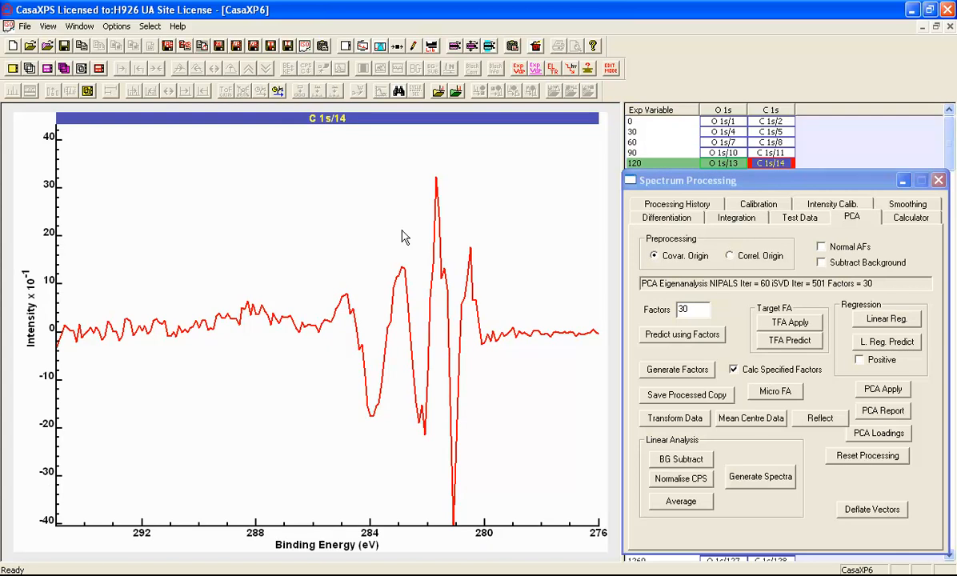
{"action": "key", "text": "Down"}
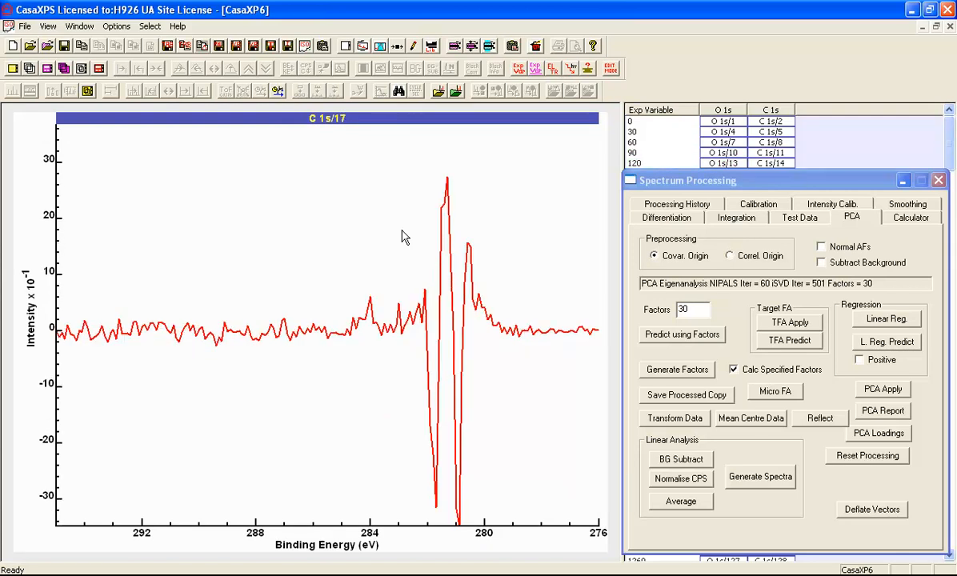
{"action": "key", "text": "Down"}
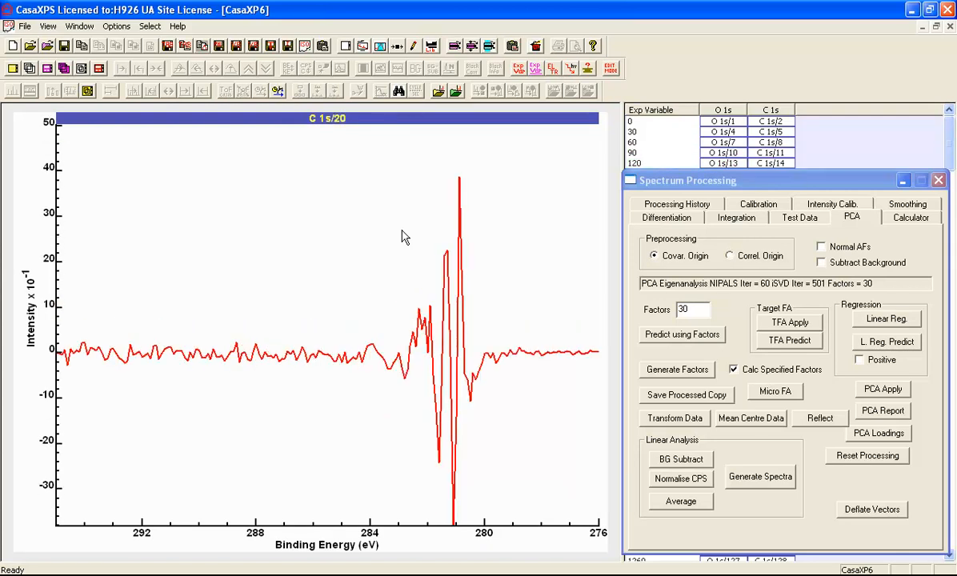
{"action": "key", "text": "Down"}
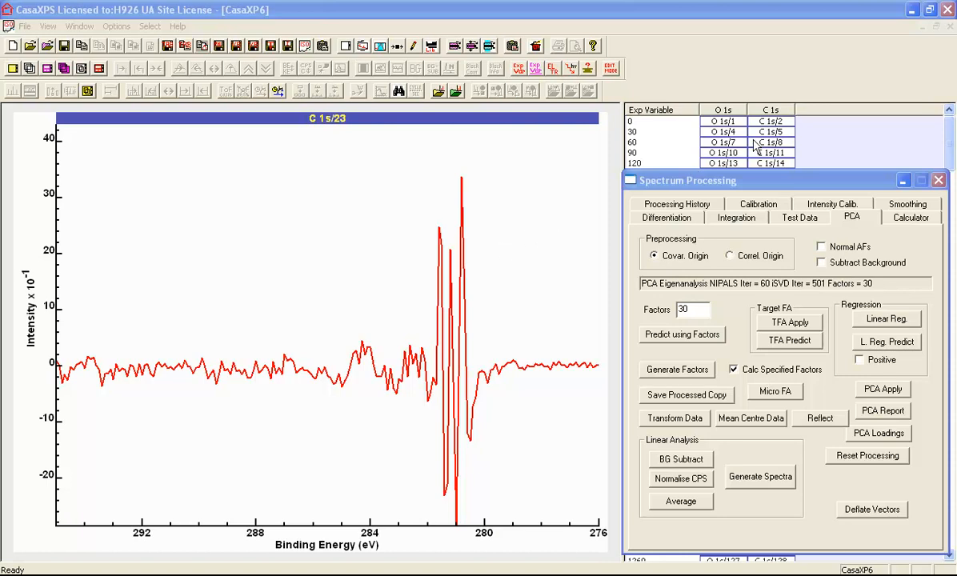
{"action": "left_click", "coordinate": [902, 180]}
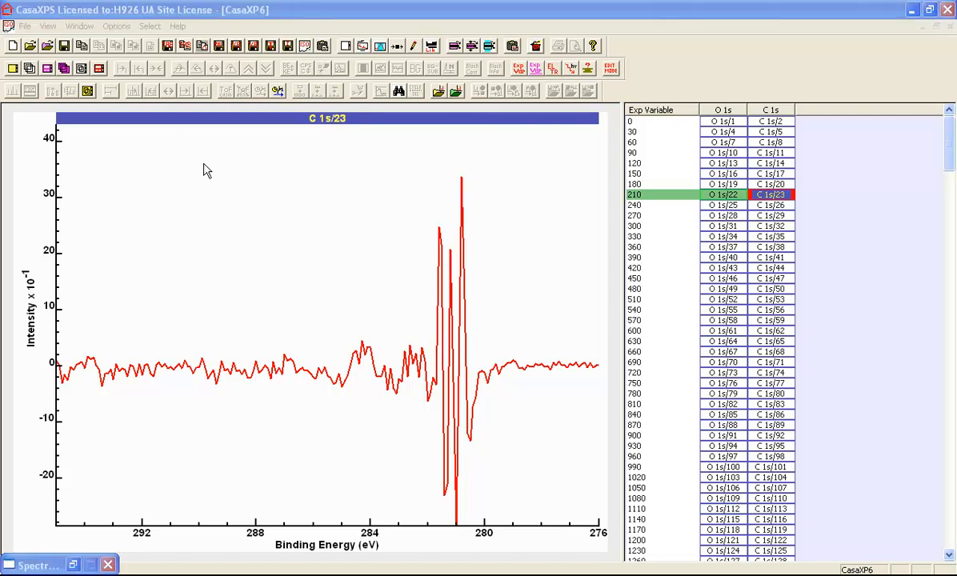
Step: Reset the processing on all overlaid C 1s spectra and reconstruct them using 8 PCA factors
{"action": "left_click", "coordinate": [381, 46]}
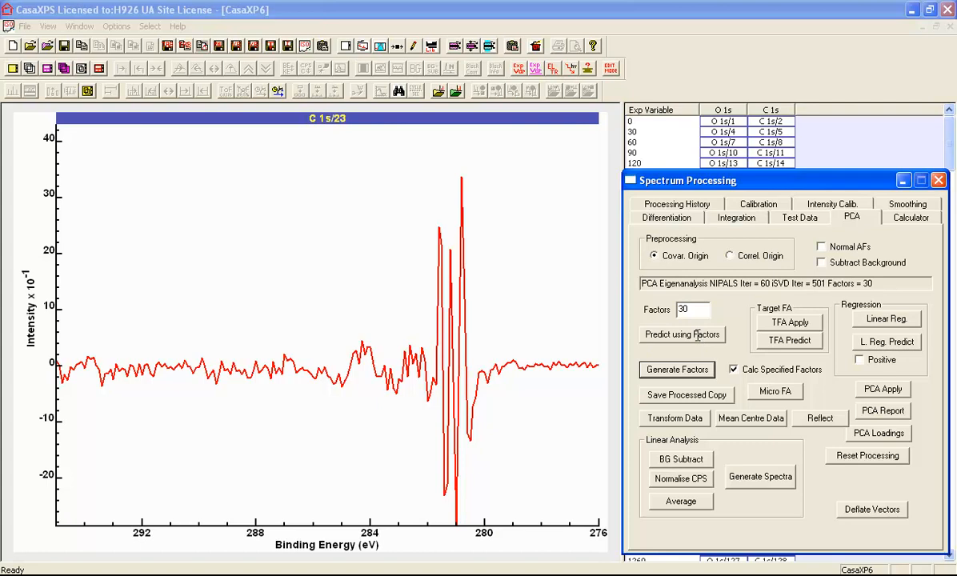
{"action": "left_click_drag", "start_coordinate": [698, 309], "coordinate": [650, 320]}
{"action": "type", "text": "8"}
{"action": "left_click", "coordinate": [723, 109]}
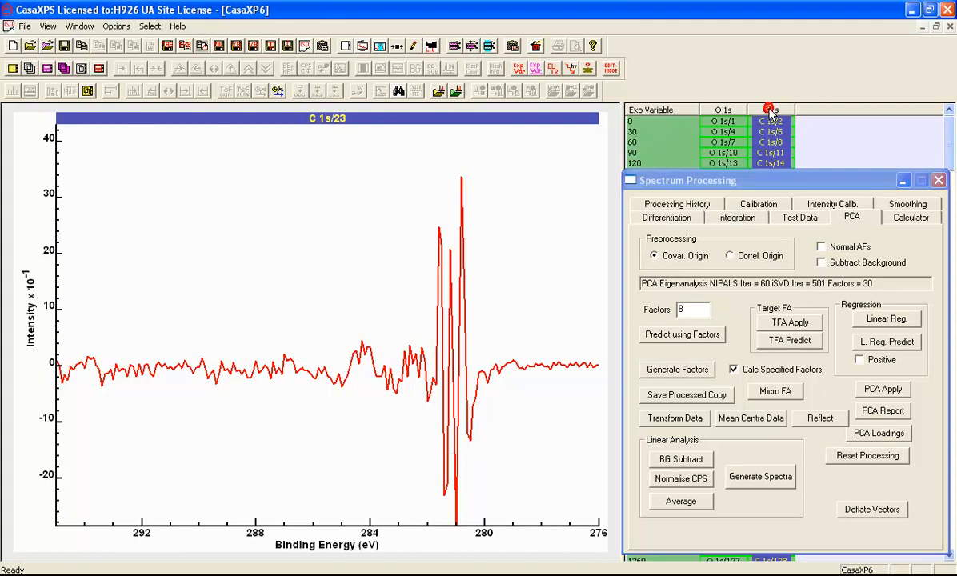
{"action": "left_click", "coordinate": [29, 68]}
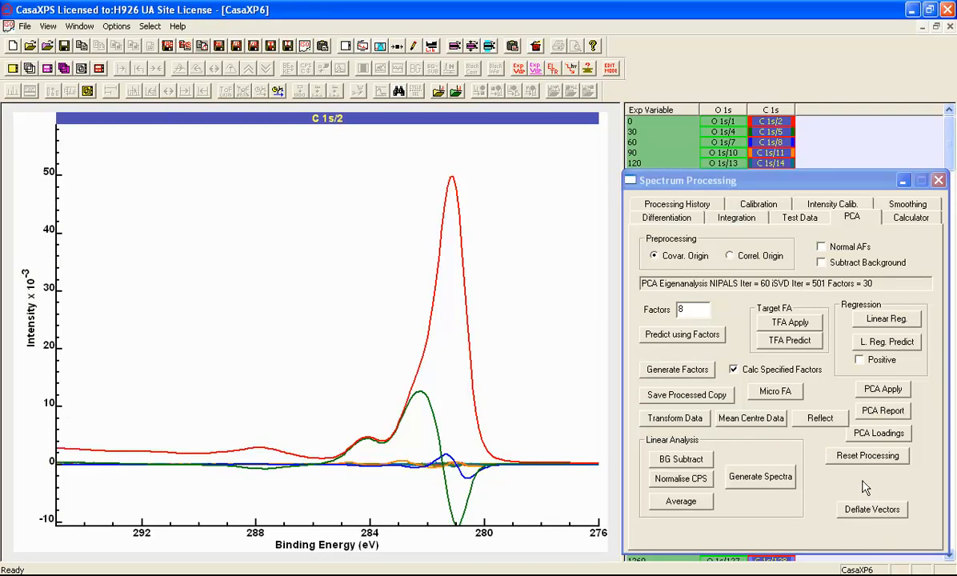
{"action": "left_click", "coordinate": [851, 457]}
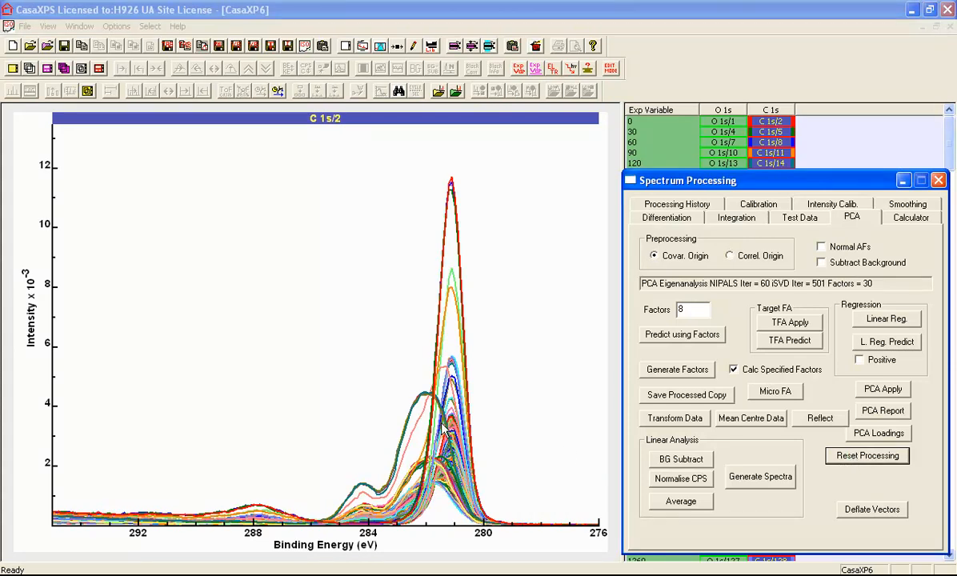
{"action": "left_click", "coordinate": [675, 338]}
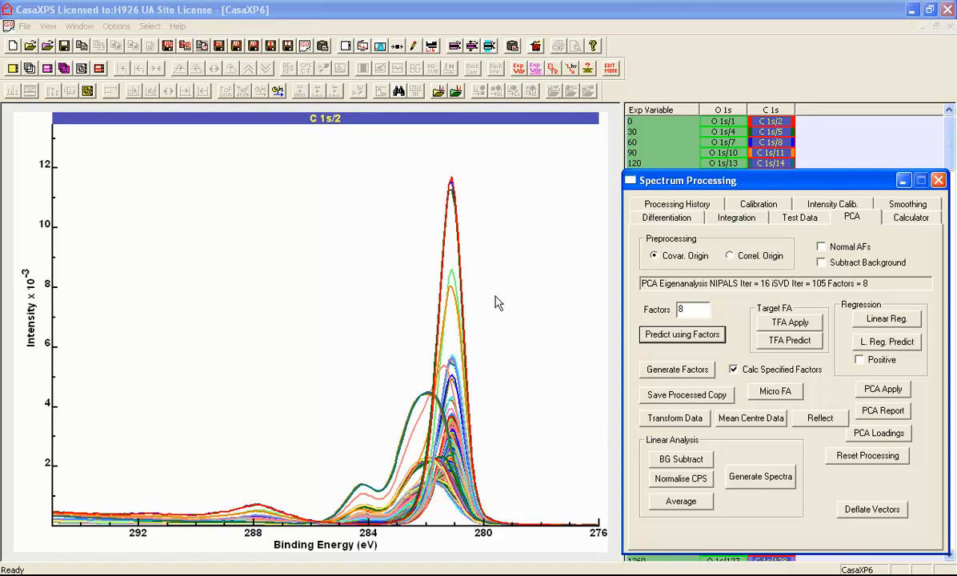
Step: Overlay all O 1s spectra and generate 30 PCA factors from them
{"action": "left_click", "coordinate": [723, 114]}
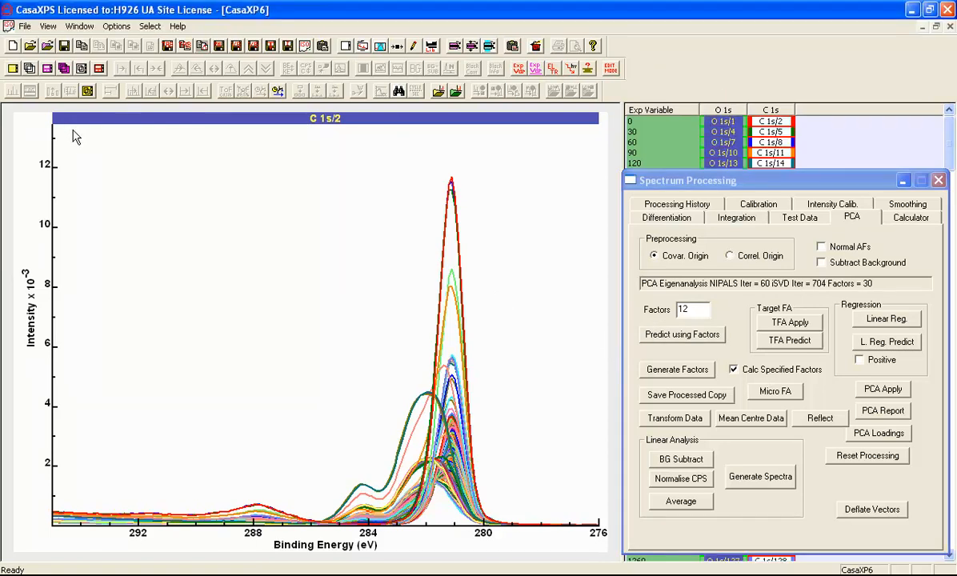
{"action": "left_click", "coordinate": [29, 68]}
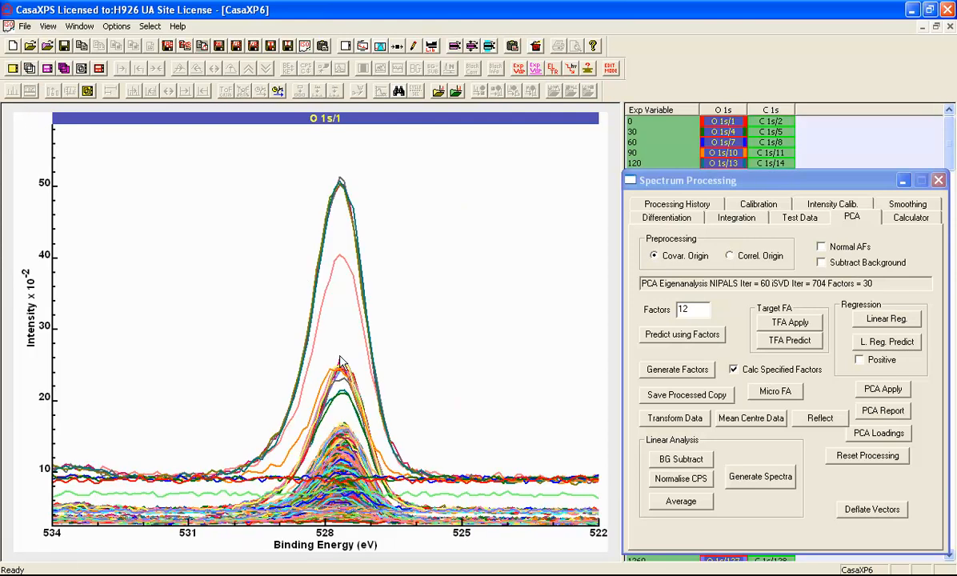
{"action": "left_click", "coordinate": [693, 306]}
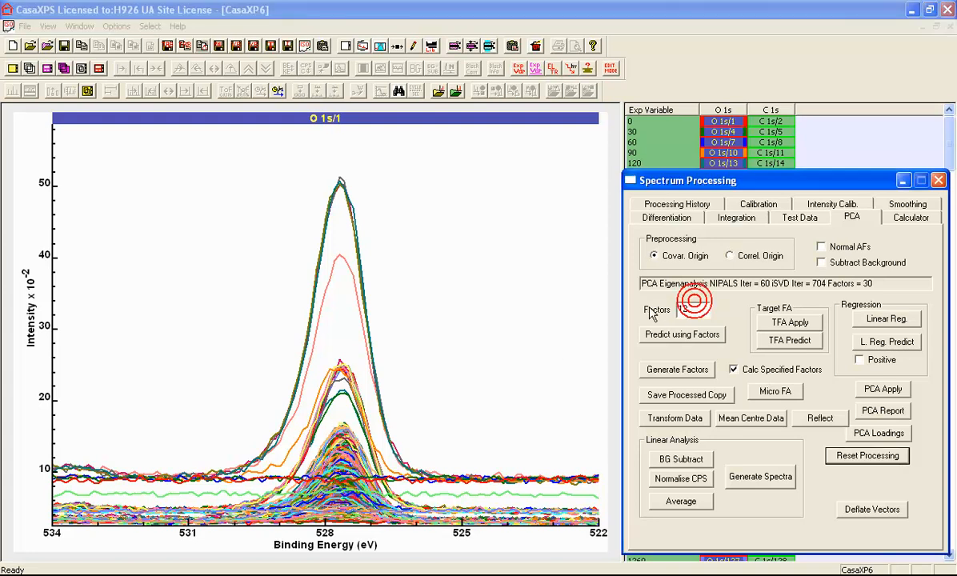
{"action": "double_click", "coordinate": [693, 306]}
{"action": "type", "text": "30"}
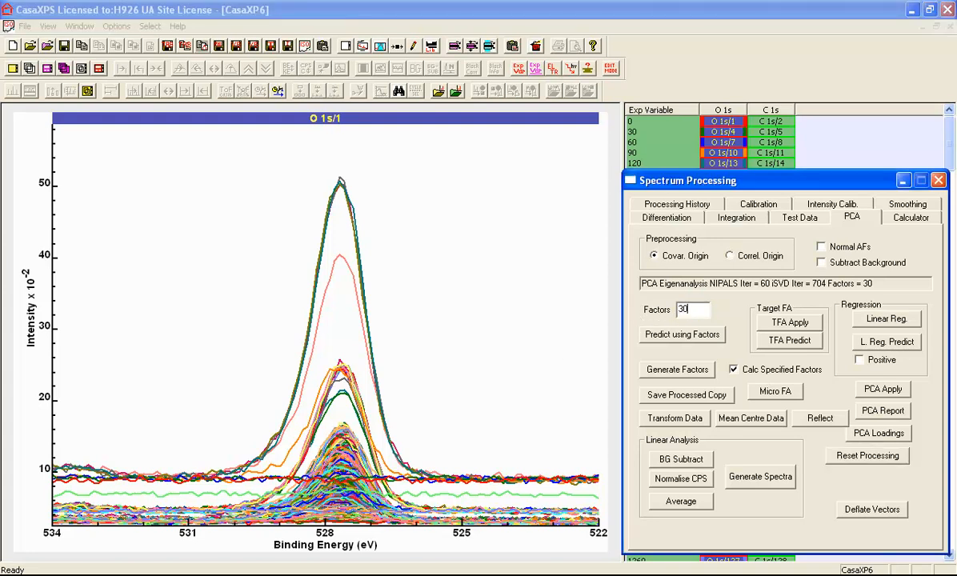
{"action": "left_click", "coordinate": [676, 368]}
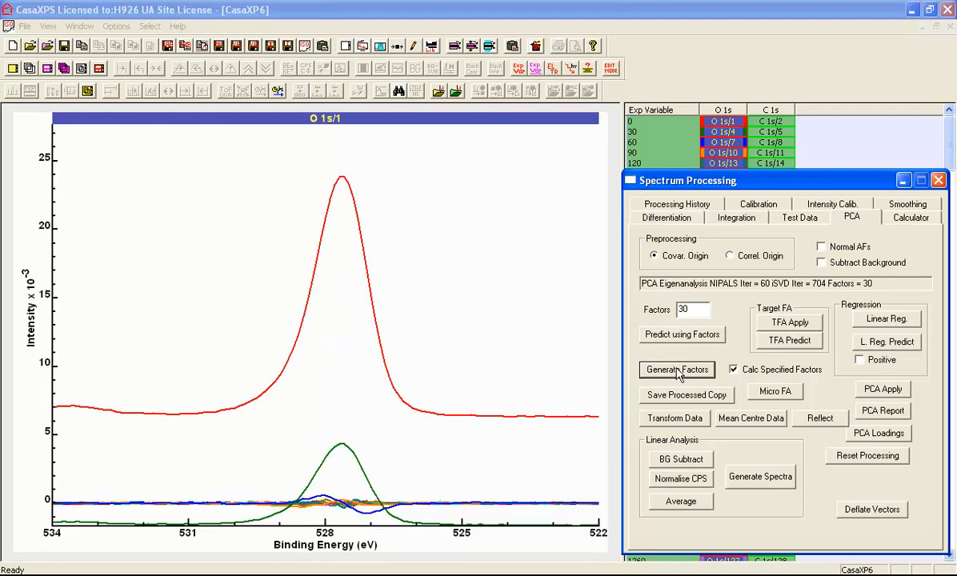
Step: Examine the O 1s abstract factors individually between etch times 0 and 390, comparing structured shapes with noise
{"action": "left_click", "coordinate": [718, 123]}
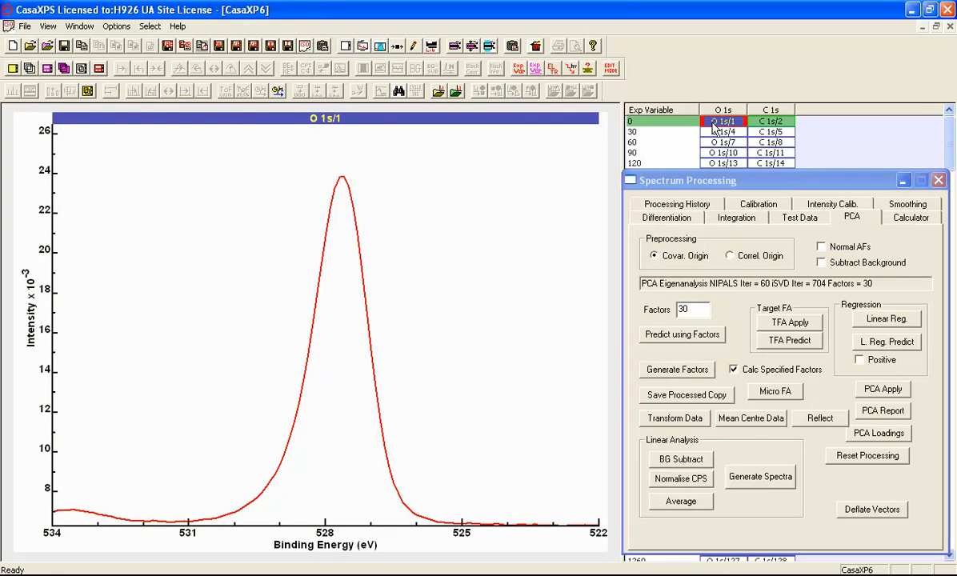
{"action": "left_click", "coordinate": [715, 129]}
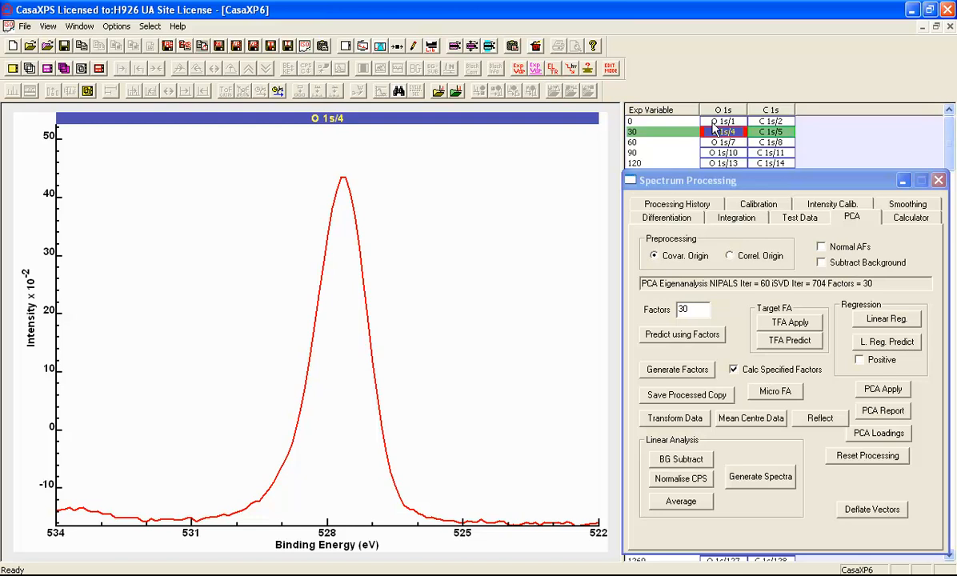
{"action": "key", "text": "Down"}
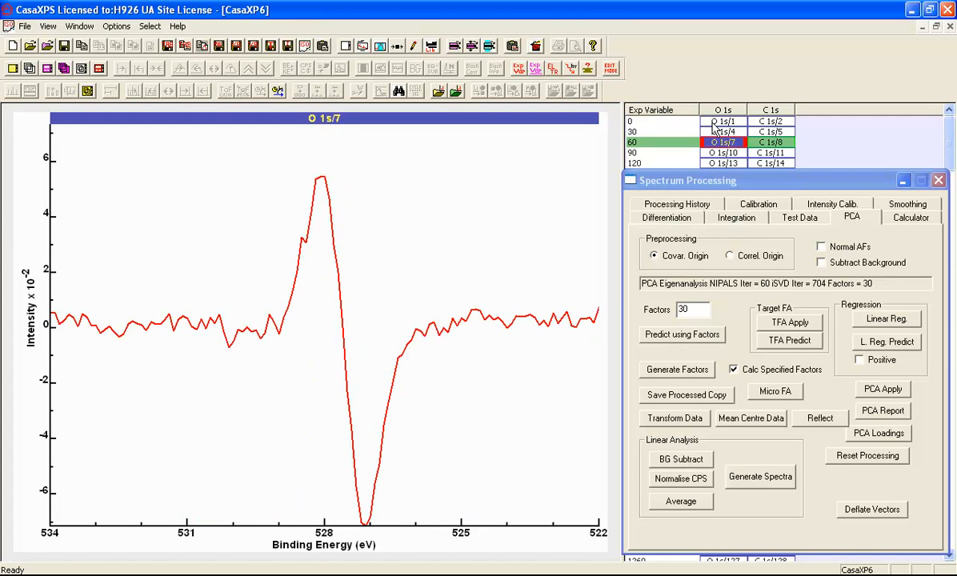
{"action": "key", "text": "Down"}
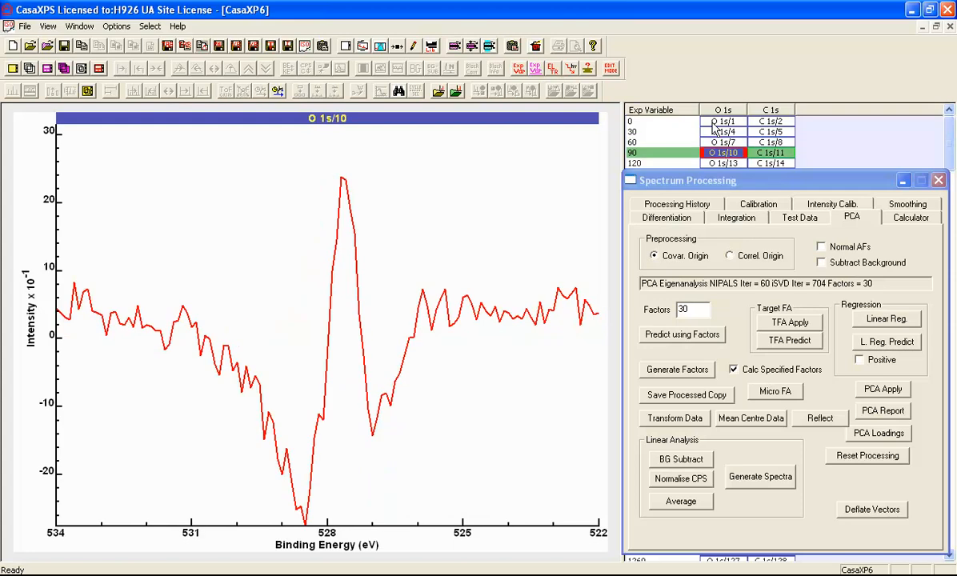
{"action": "key", "text": "Down"}
{"action": "key", "text": "Down"}
{"action": "key", "text": "Down"}
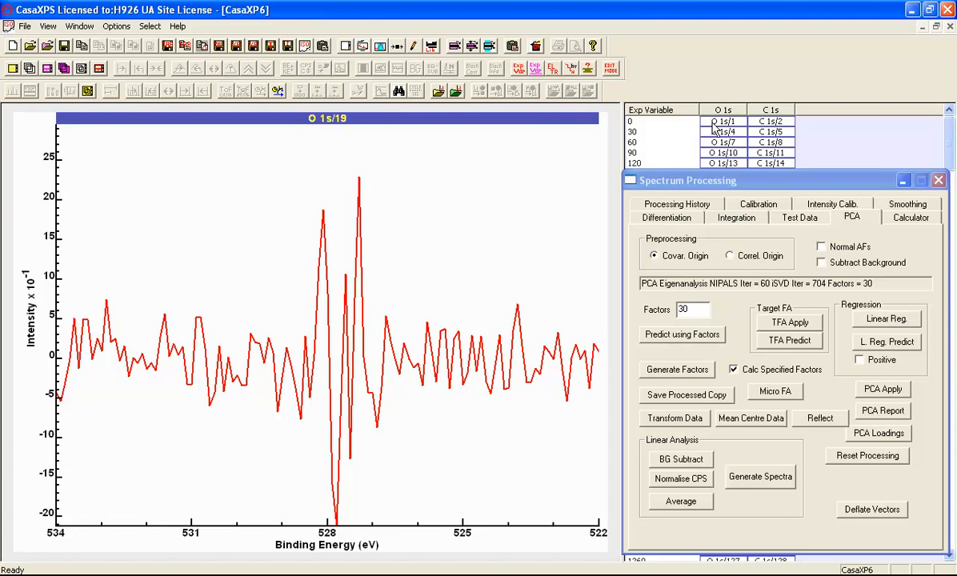
{"action": "key", "text": "Up"}
{"action": "key", "text": "Up"}
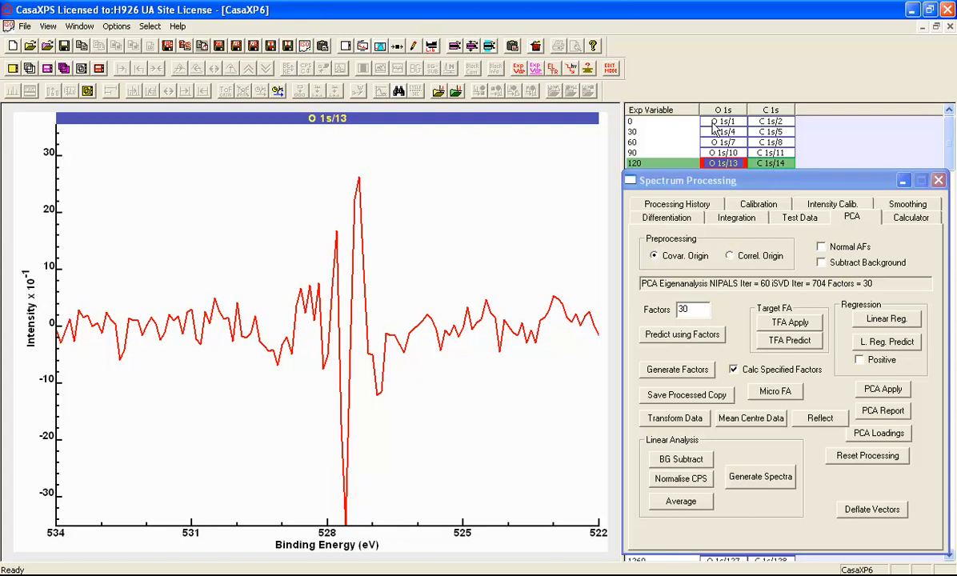
{"action": "key", "text": "Down"}
{"action": "key", "text": "Down"}
{"action": "key", "text": "Down"}
{"action": "key", "text": "Down"}
{"action": "key", "text": "Down"}
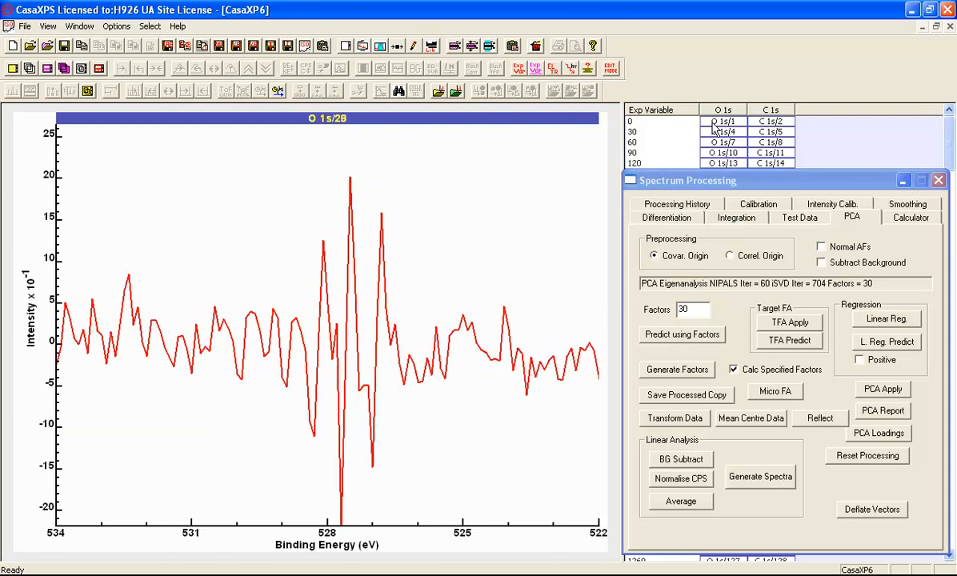
{"action": "key", "text": "Down"}
{"action": "key", "text": "Down"}
{"action": "key", "text": "Down"}
{"action": "key", "text": "Down"}
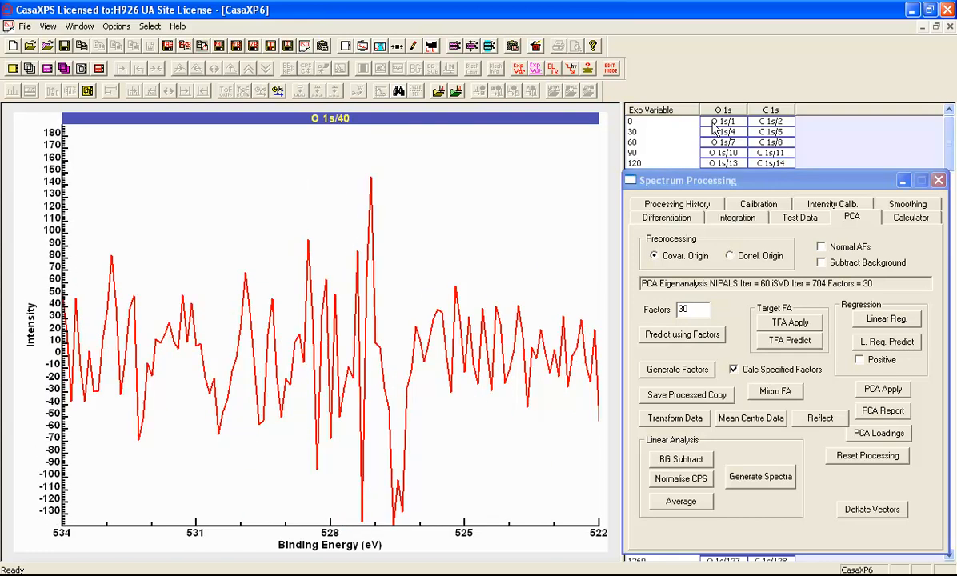
{"action": "key", "text": "Up"}
{"action": "key", "text": "Up"}
{"action": "key", "text": "Up"}
{"action": "key", "text": "Up"}
{"action": "key", "text": "Up"}
{"action": "key", "text": "Up"}
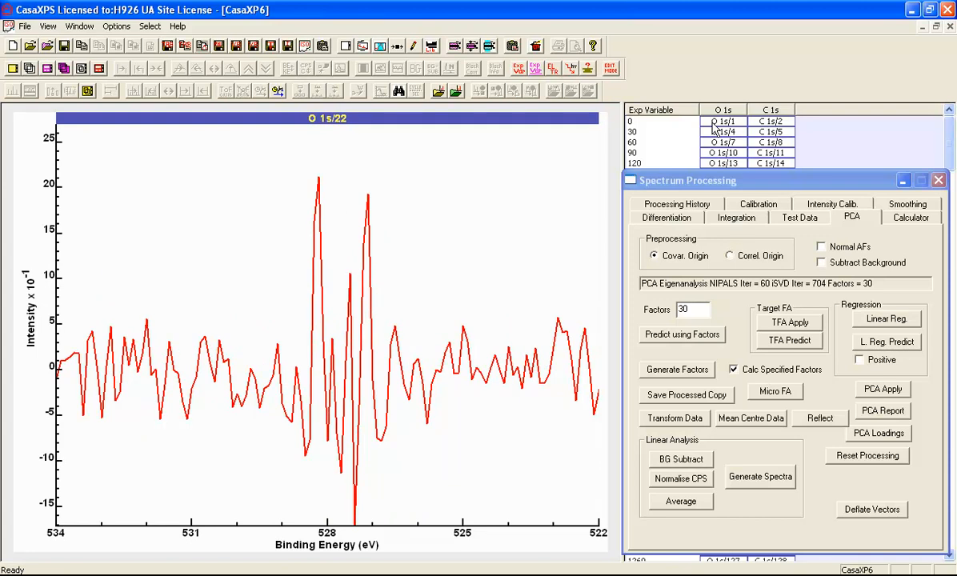
Step: Overlay all O 1s spectra, reset their processing, and reconstruct them using 12 PCA factors
{"action": "left_click", "coordinate": [678, 109]}
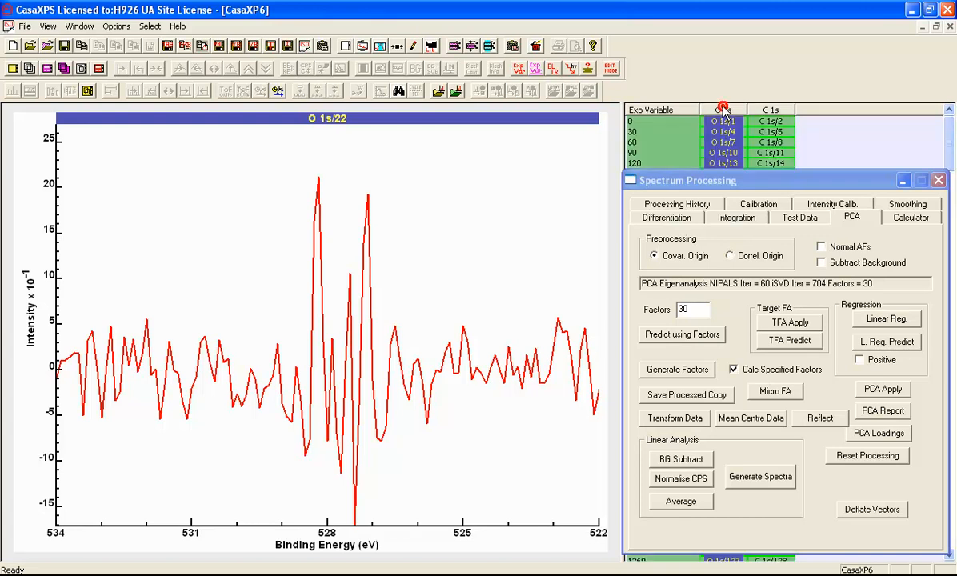
{"action": "left_click", "coordinate": [31, 66]}
{"action": "left_click", "coordinate": [871, 457]}
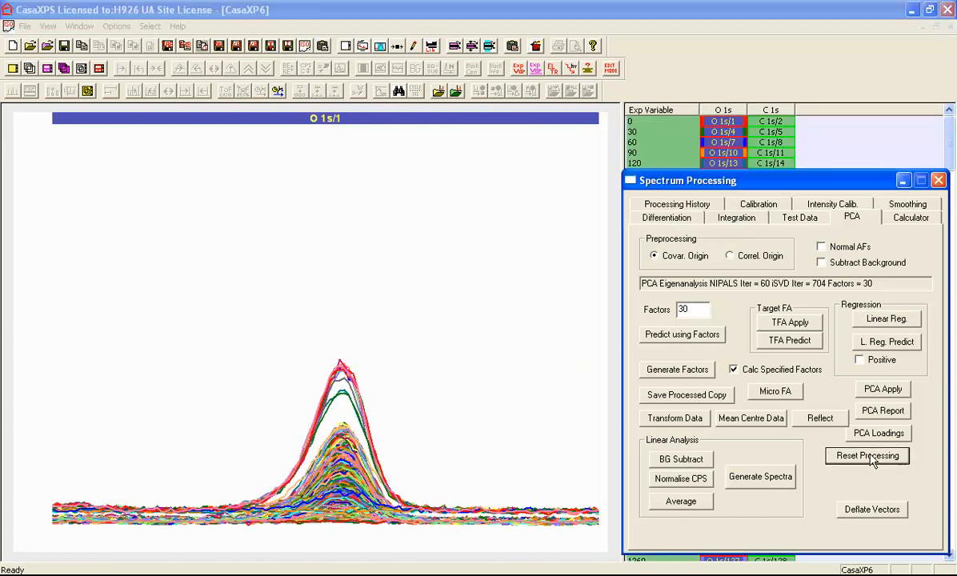
{"action": "double_click", "coordinate": [693, 309]}
{"action": "type", "text": "12"}
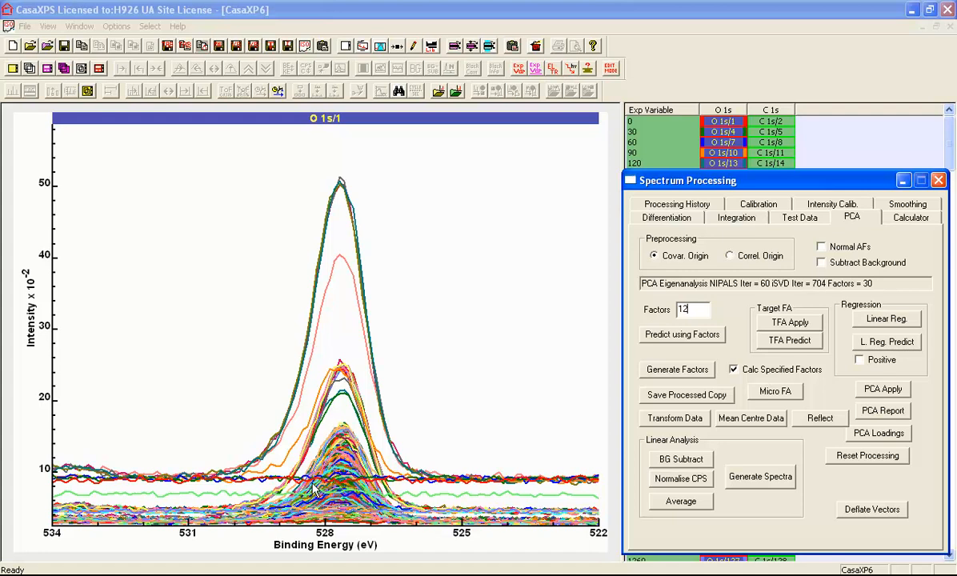
{"action": "left_click", "coordinate": [663, 337]}
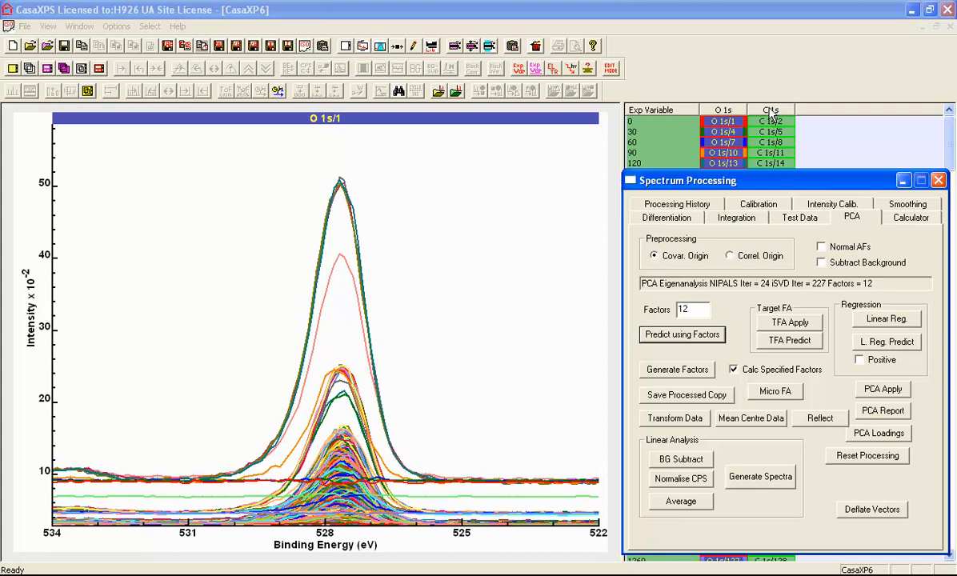
{"action": "left_click", "coordinate": [574, 198]}
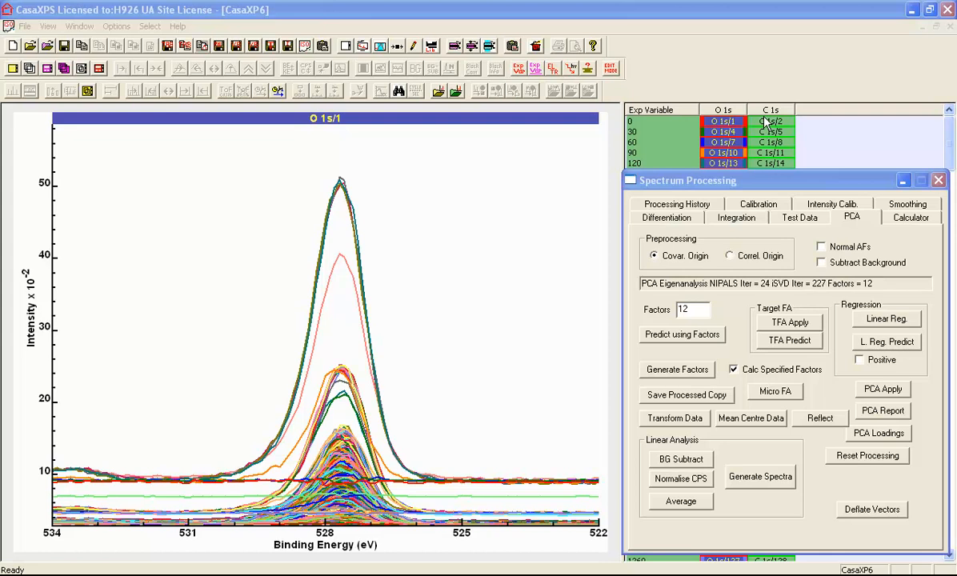
Step: Select all O 1s and C 1s spectra, display them row by row, and combine each pair into one spectrum with Merge Irregular
{"action": "left_click", "coordinate": [653, 109]}
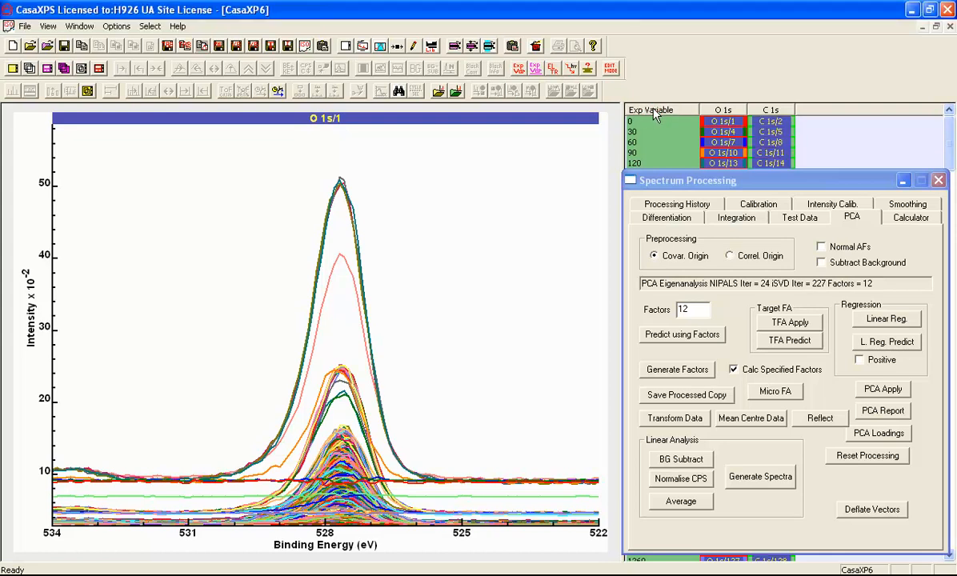
{"action": "left_click", "coordinate": [81, 69]}
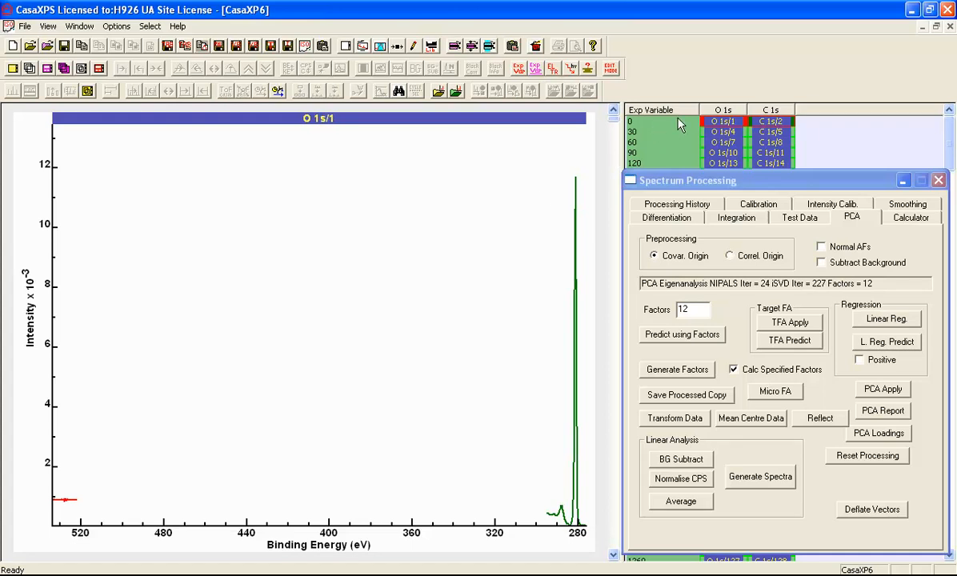
{"action": "left_click", "coordinate": [793, 219]}
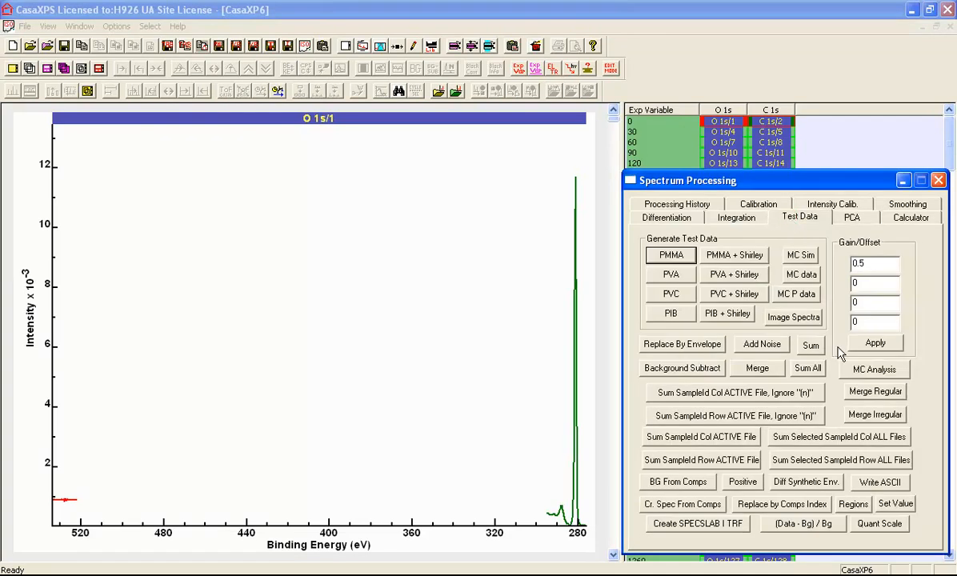
{"action": "left_click", "coordinate": [867, 416]}
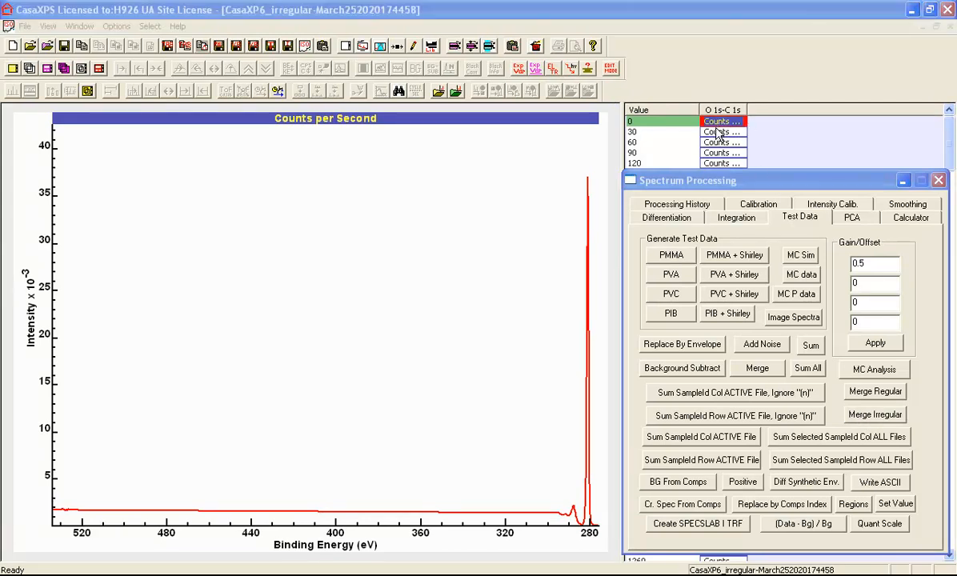
Step: Review the separate O 1s and C 1s row plots in CasaXP6 through O 1s/13, and return to the merged irregular file
{"action": "left_click", "coordinate": [79, 26]}
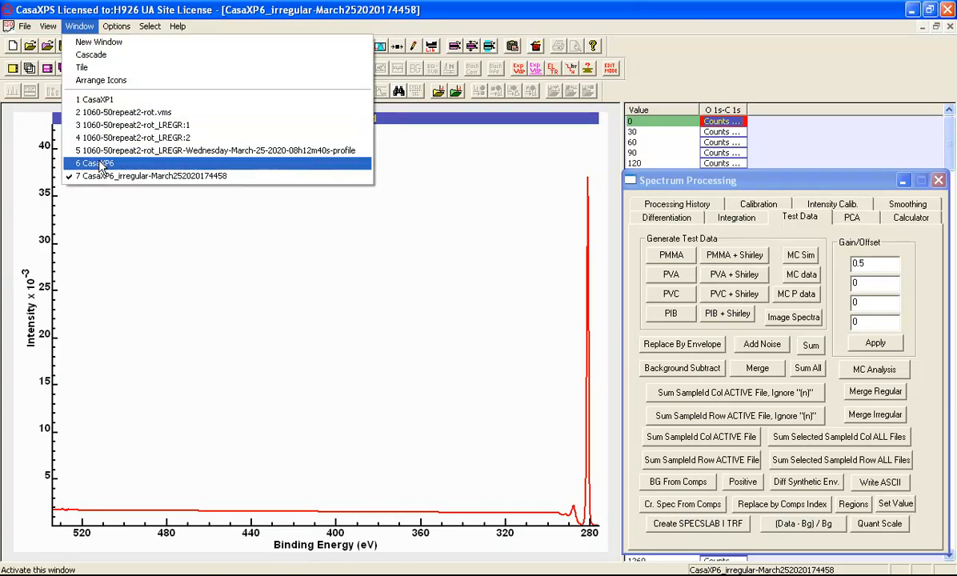
{"action": "left_click", "coordinate": [94, 162]}
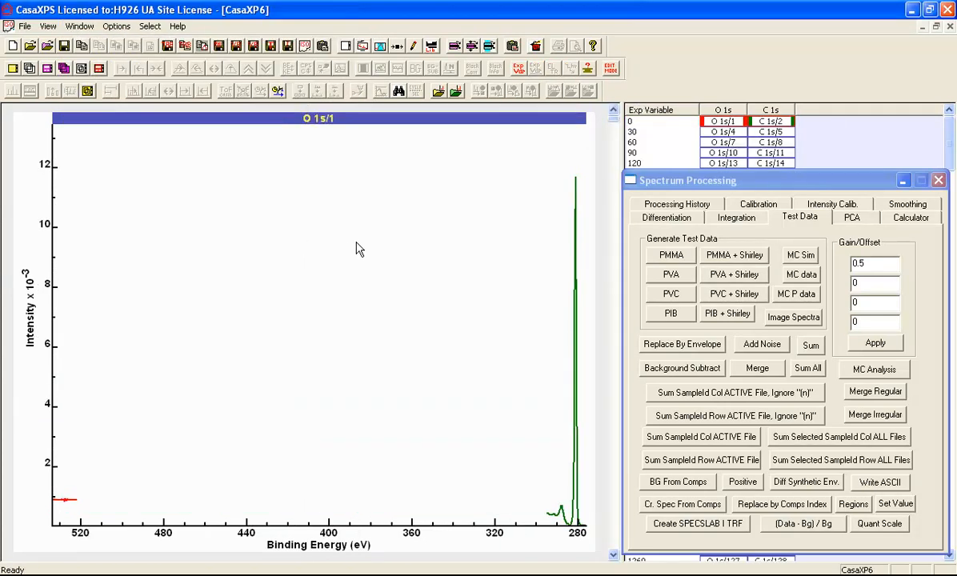
{"action": "left_click", "coordinate": [613, 152]}
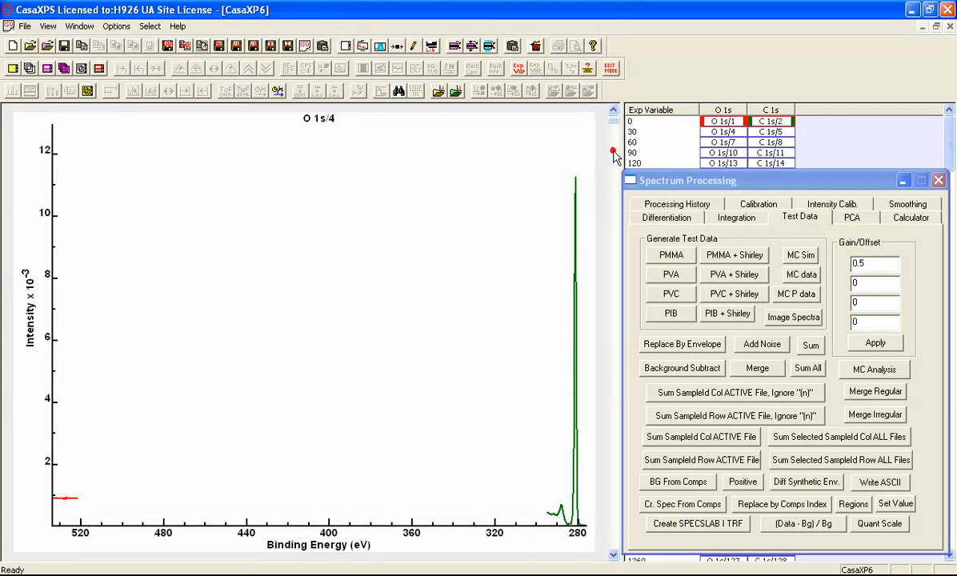
{"action": "left_click", "coordinate": [613, 160]}
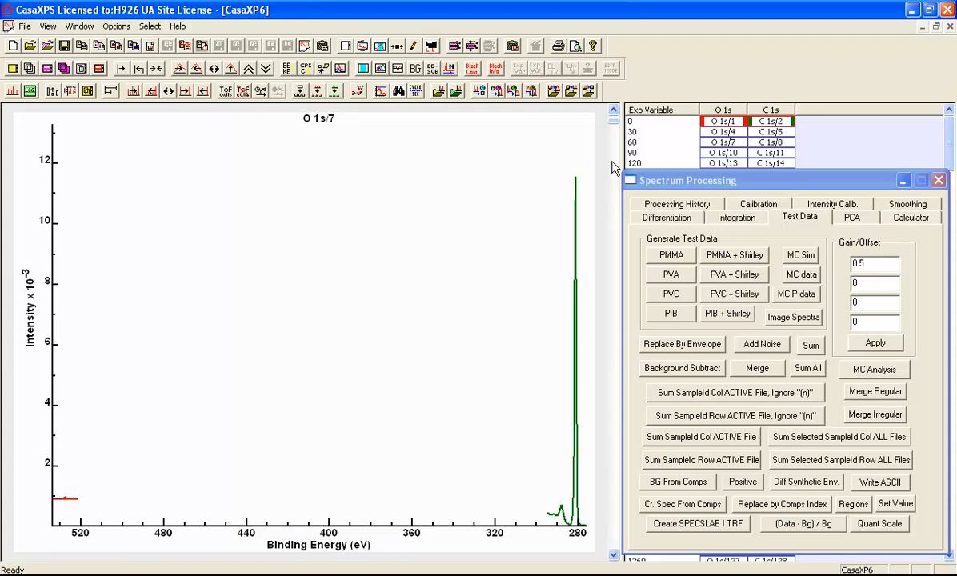
{"action": "left_click", "coordinate": [612, 164]}
{"action": "left_click", "coordinate": [612, 164]}
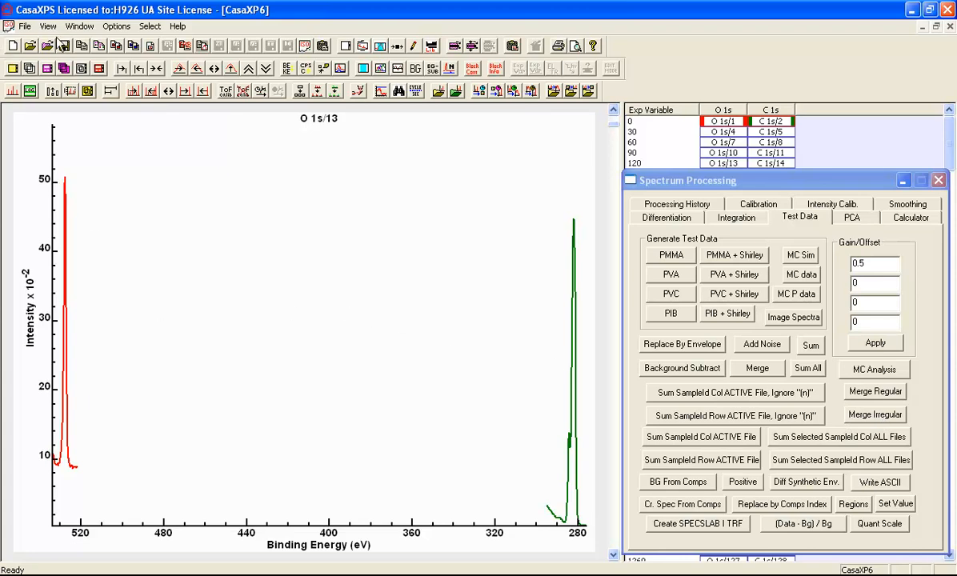
{"action": "left_click", "coordinate": [79, 25]}
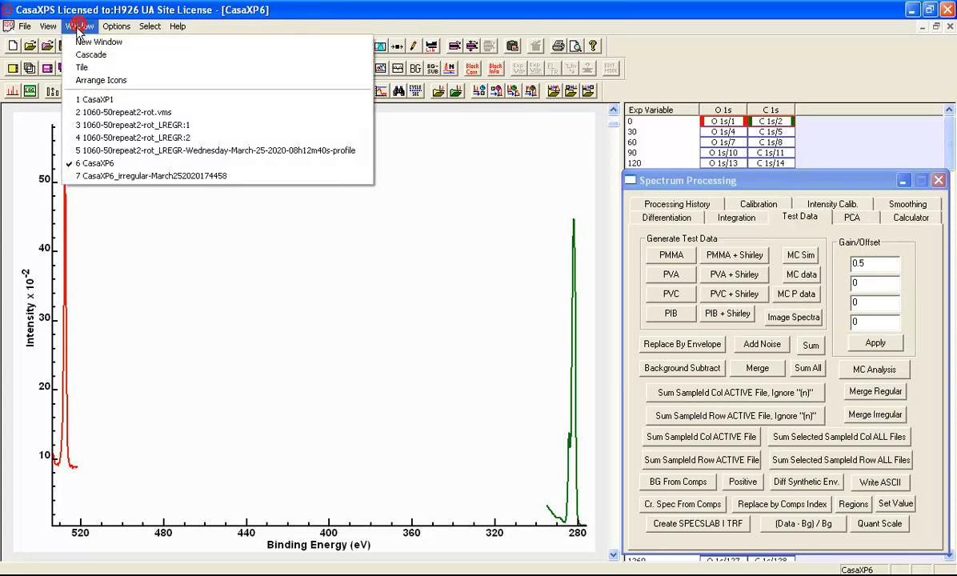
{"action": "left_click", "coordinate": [112, 176]}
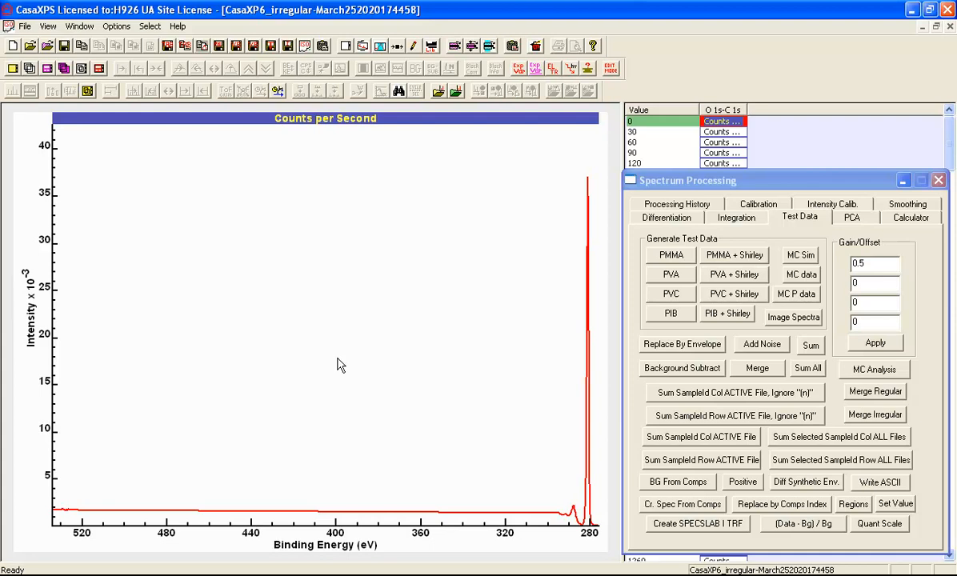
Step: Clear the processing dialog out of the way and examine the merged O 1s-C 1s spectra one by one from etch time 0 to 570
{"action": "left_click", "coordinate": [904, 180]}
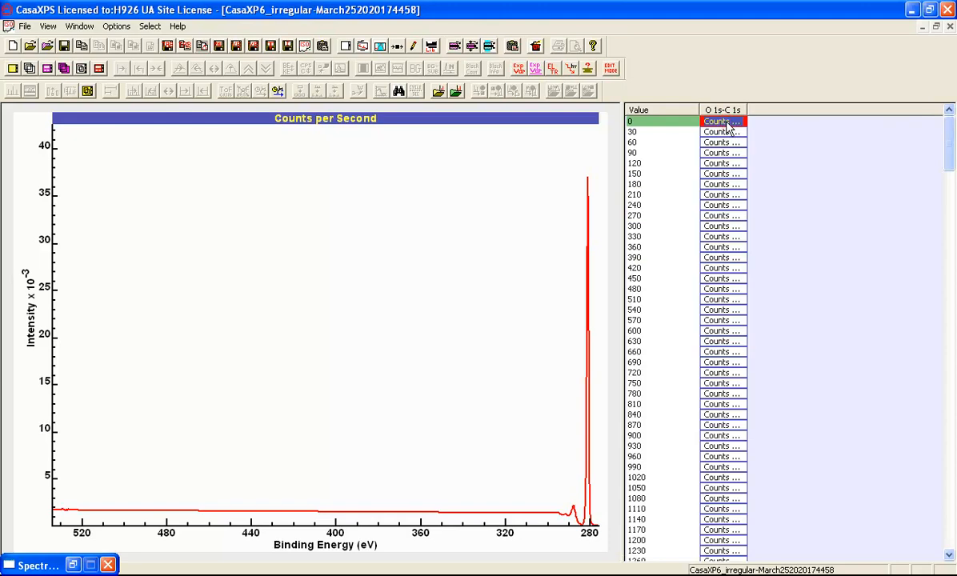
{"action": "key", "text": "Down"}
{"action": "key", "text": "Down"}
{"action": "key", "text": "Down"}
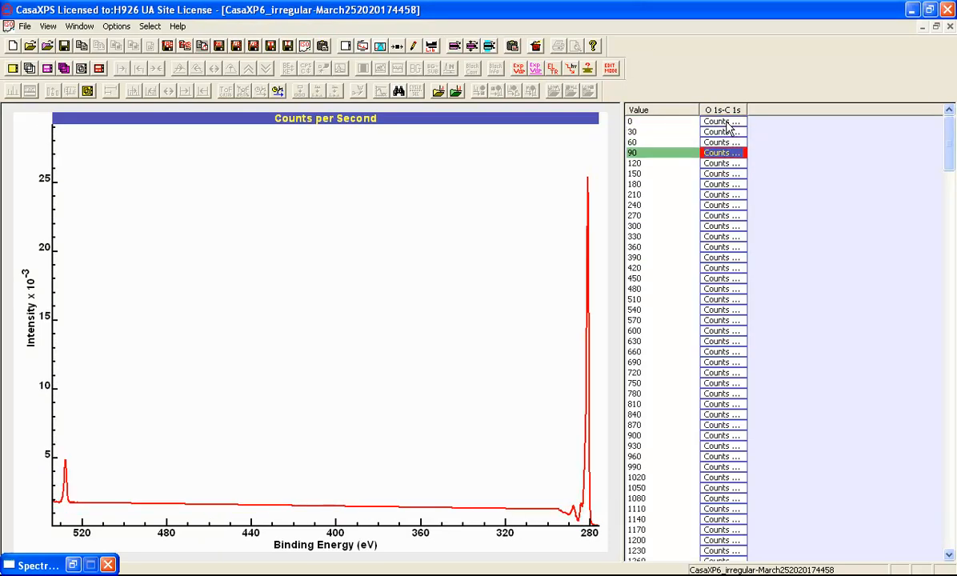
{"action": "key", "text": "Down"}
{"action": "key", "text": "Down"}
{"action": "key", "text": "Down"}
{"action": "key", "text": "Down"}
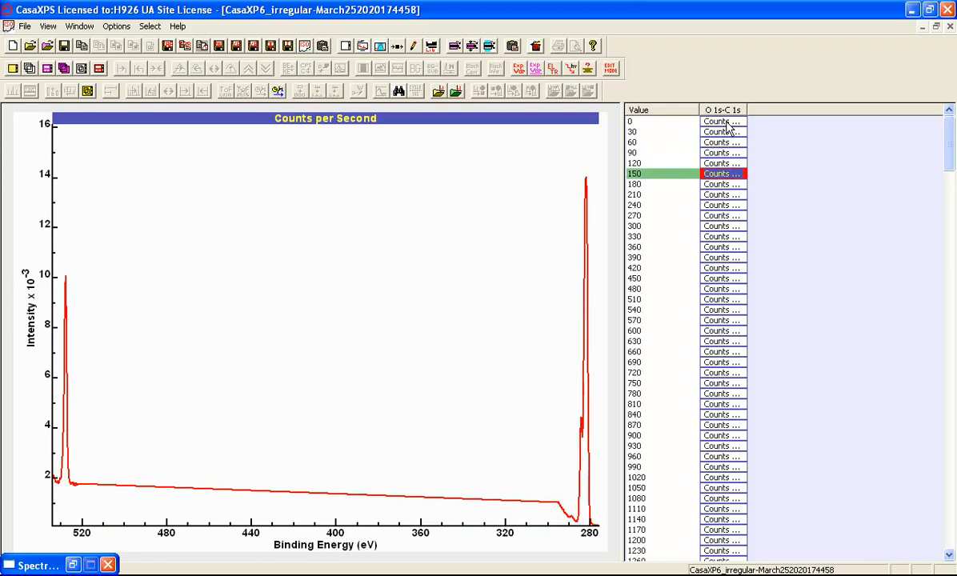
{"action": "key", "text": "Down"}
{"action": "key", "text": "Down"}
{"action": "key", "text": "Down"}
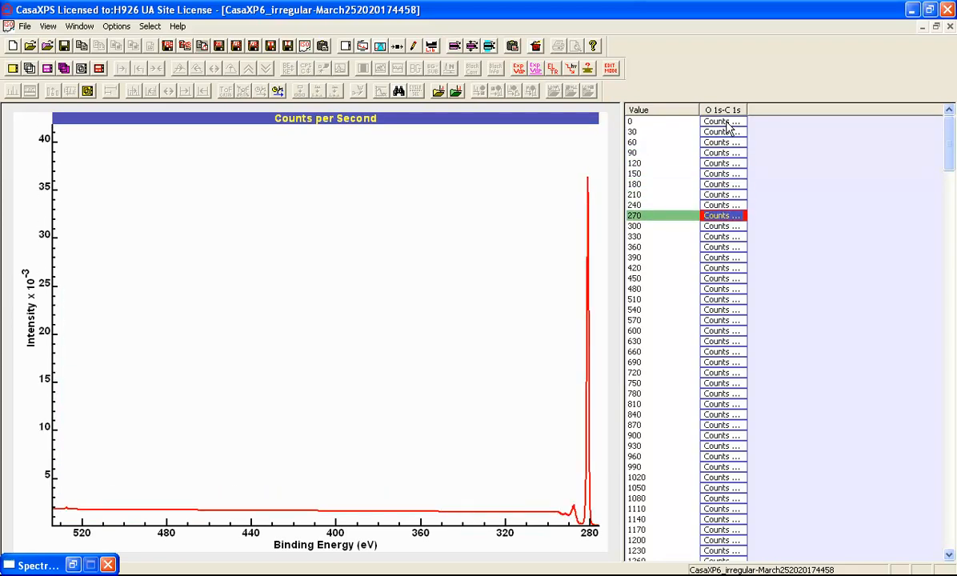
{"action": "key", "text": "Down"}
{"action": "key", "text": "Down"}
{"action": "key", "text": "Down"}
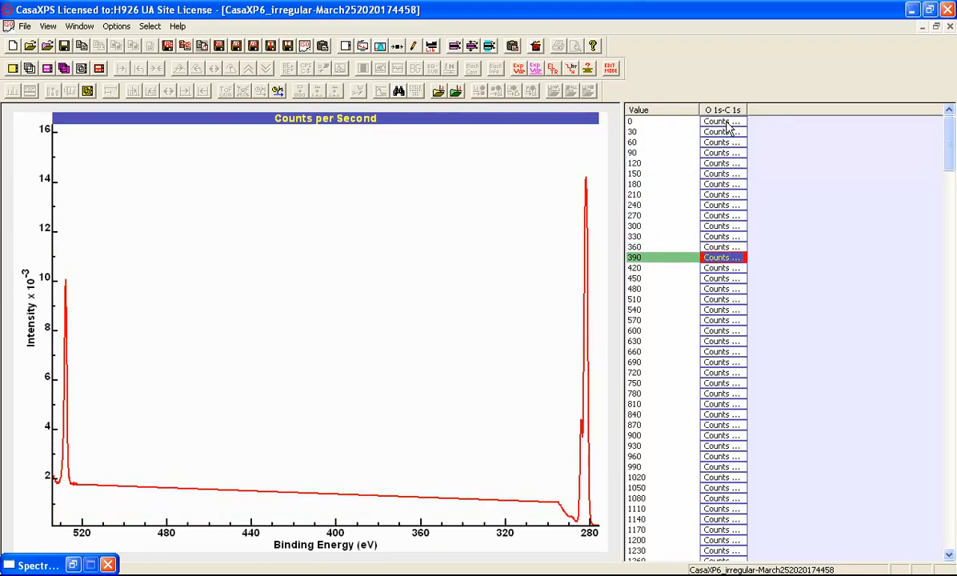
{"action": "key", "text": "Down"}
{"action": "key", "text": "Down"}
{"action": "key", "text": "Down"}
{"action": "key", "text": "Down"}
{"action": "key", "text": "Down"}
{"action": "key", "text": "Down"}
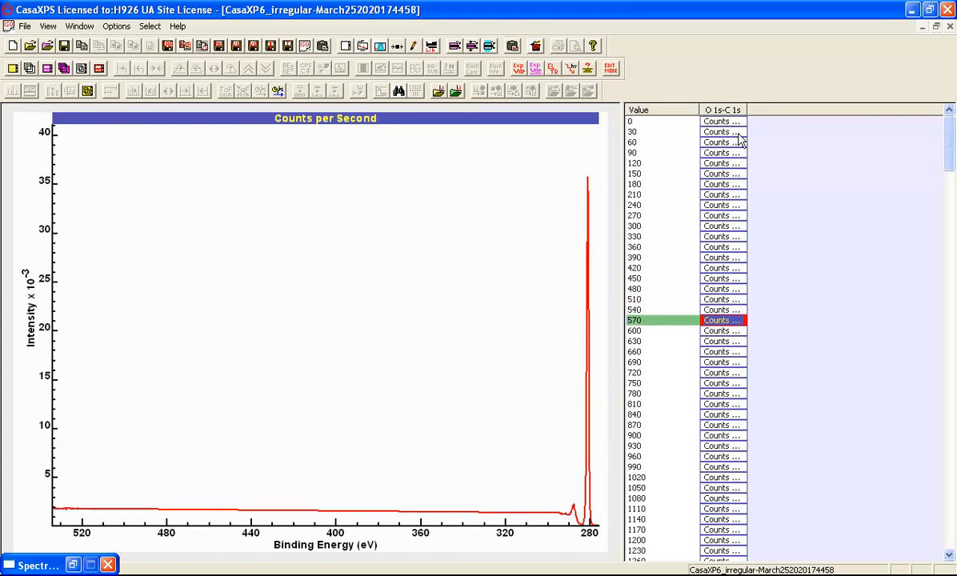
Step: Overlay the merged O 1s-C 1s spectra from etch time 6980 to 7420
{"action": "left_click", "coordinate": [949, 137]}
{"action": "left_click_drag", "start_coordinate": [948, 138], "coordinate": [947, 519]}
{"action": "left_click", "coordinate": [735, 313]}
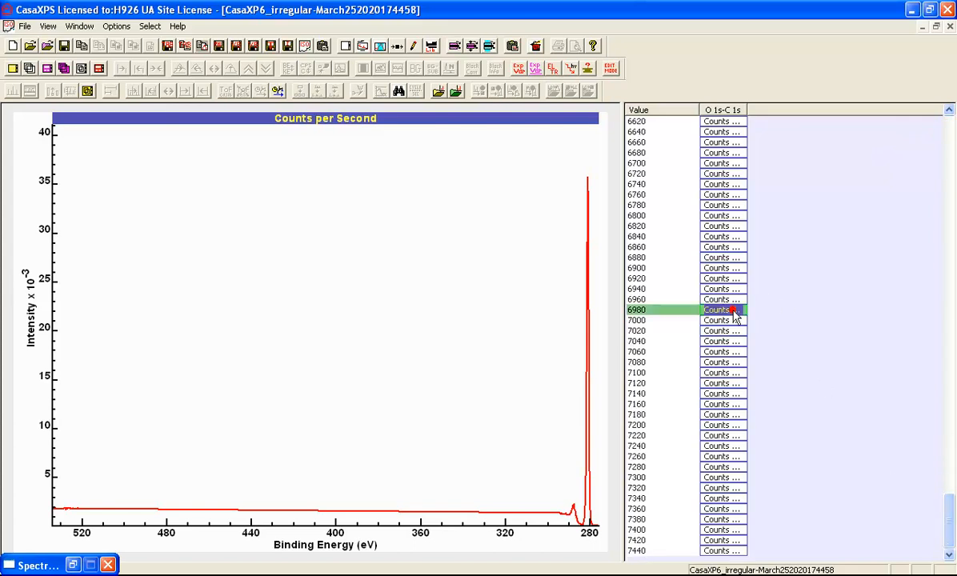
{"action": "left_click", "coordinate": [725, 543], "text": "shift"}
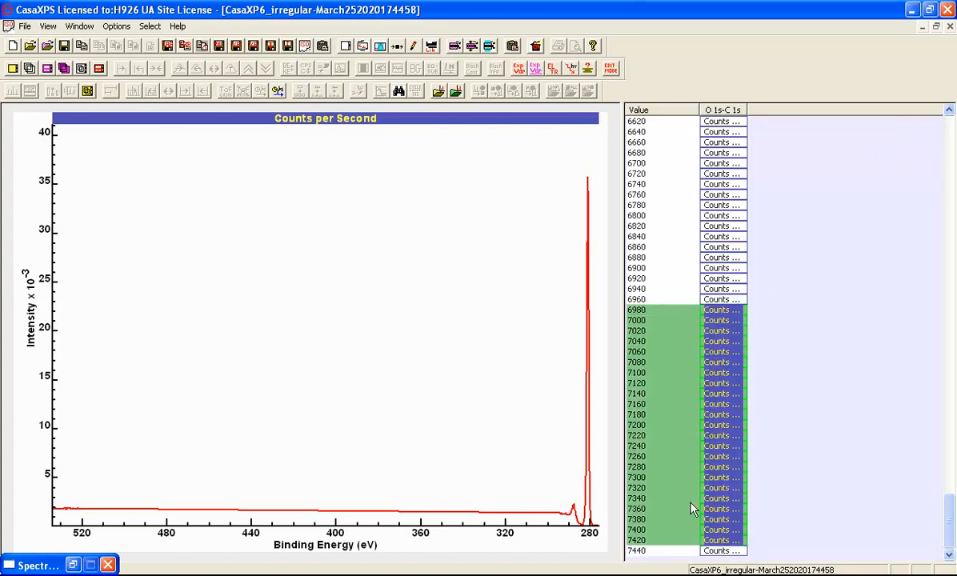
{"action": "left_click", "coordinate": [29, 70]}
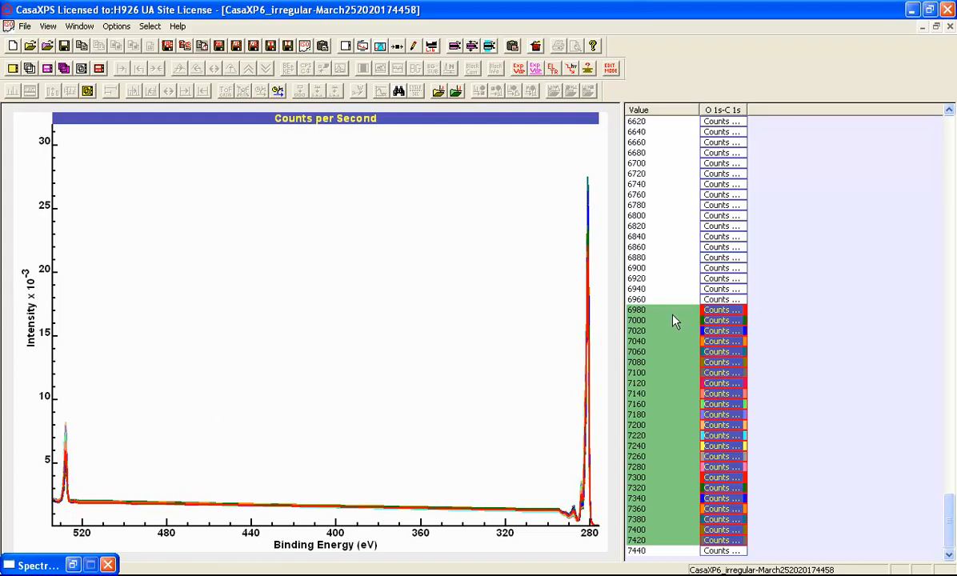
Step: Examine the merged spectra individually from etch time 6980 to about 7200, comparing the O 1s and C 1s peaks
{"action": "left_click", "coordinate": [721, 310]}
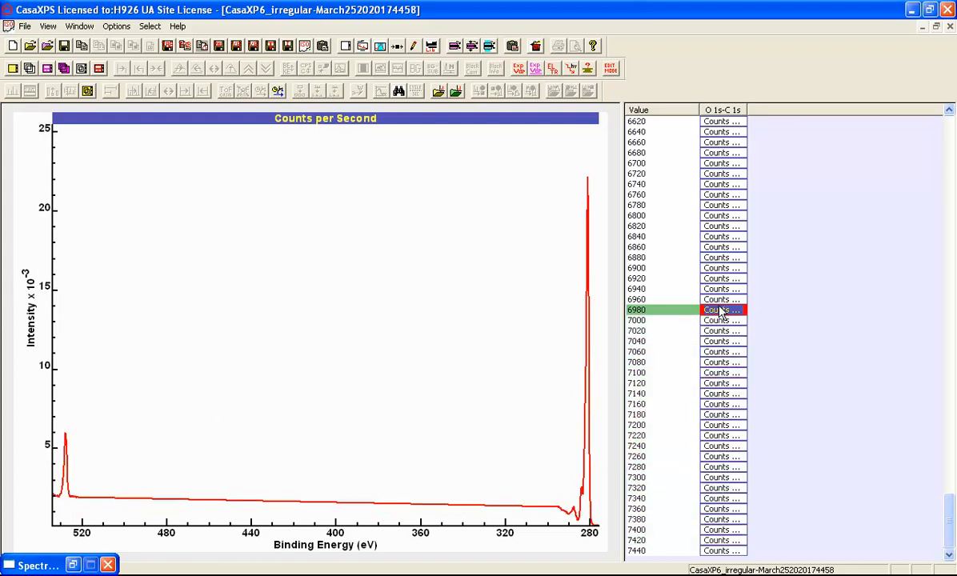
{"action": "key", "text": "Down"}
{"action": "key", "text": "Down"}
{"action": "key", "text": "Down"}
{"action": "key", "text": "Down"}
{"action": "key", "text": "Down"}
{"action": "key", "text": "Down"}
{"action": "key", "text": "Down"}
{"action": "key", "text": "Down"}
{"action": "key", "text": "Down"}
{"action": "key", "text": "Down"}
{"action": "key", "text": "Down"}
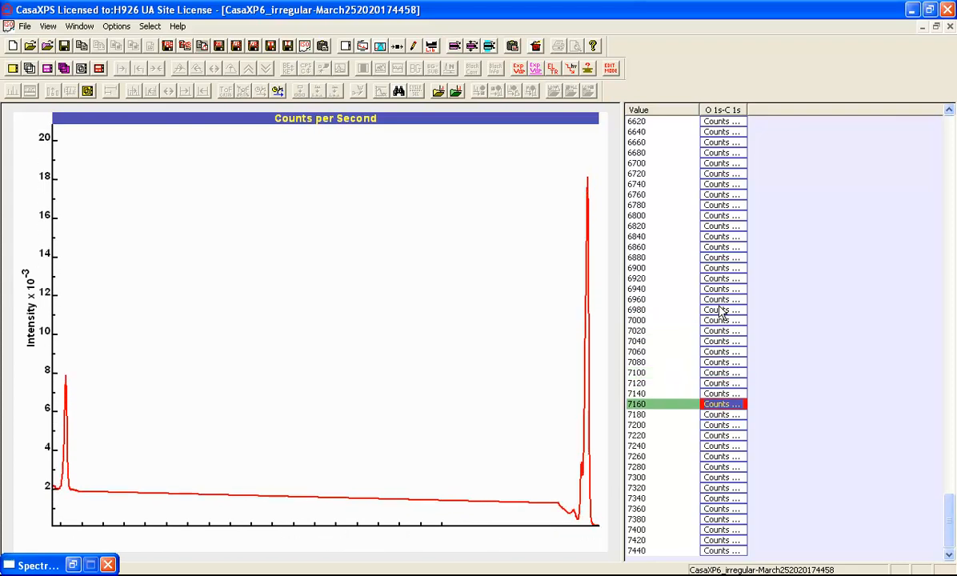
{"action": "key", "text": "Up"}
{"action": "key", "text": "Up"}
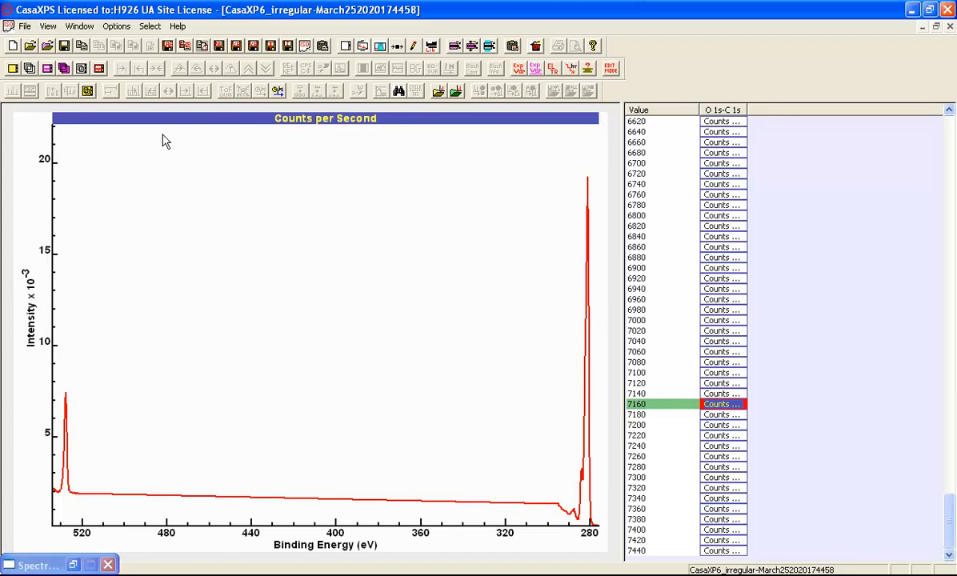
Step: Display the VB index in the browser and overlay the merged spectra vb308 (7060) and vb314 (7180)
{"action": "left_click", "coordinate": [48, 26]}
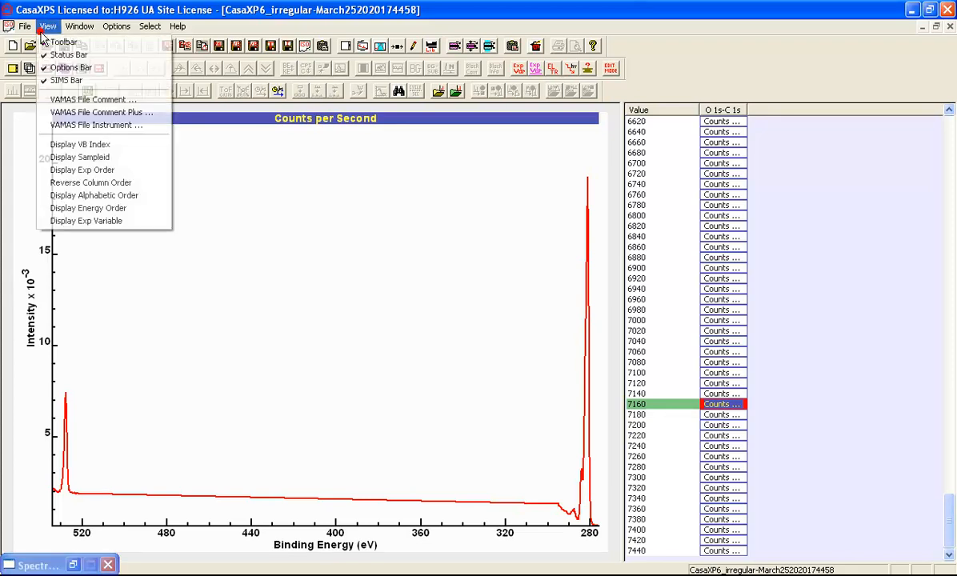
{"action": "left_click", "coordinate": [68, 144]}
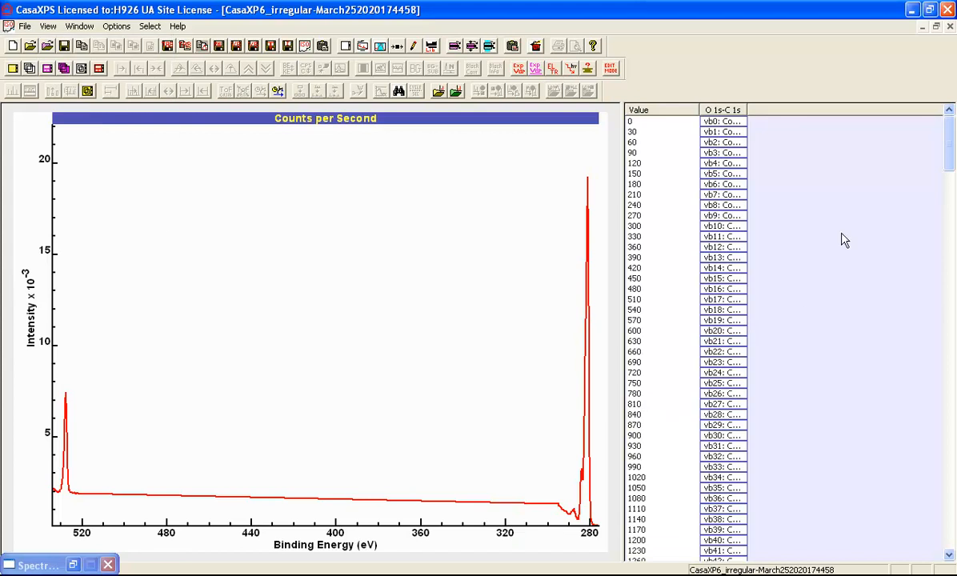
{"action": "left_click_drag", "start_coordinate": [948, 138], "coordinate": [951, 514]}
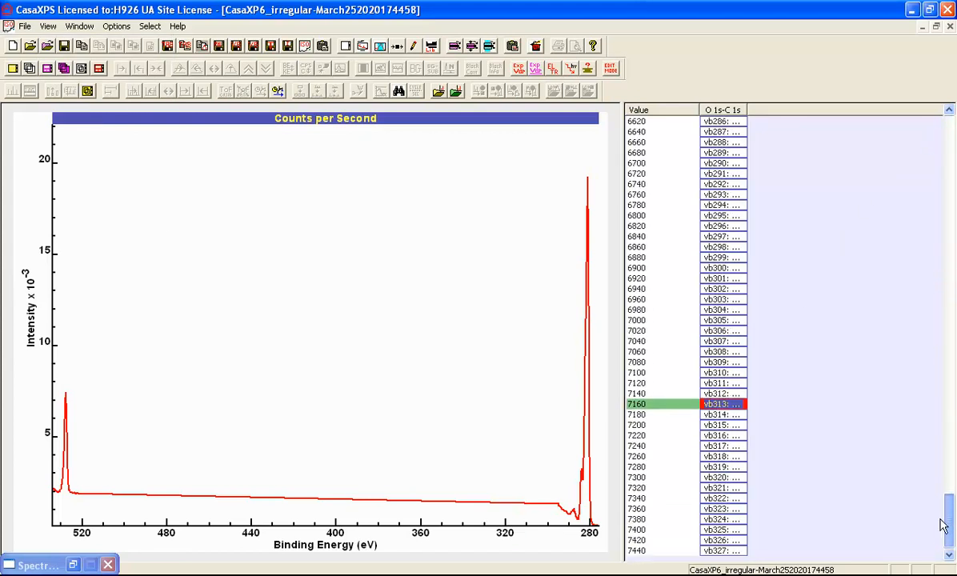
{"action": "left_click", "coordinate": [724, 351]}
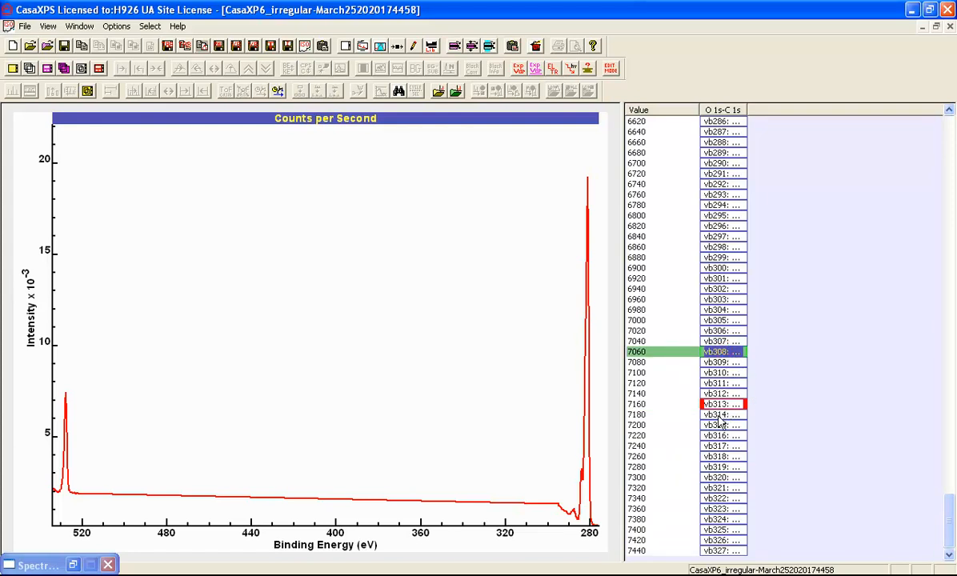
{"action": "left_click", "coordinate": [720, 415], "text": "ctrl"}
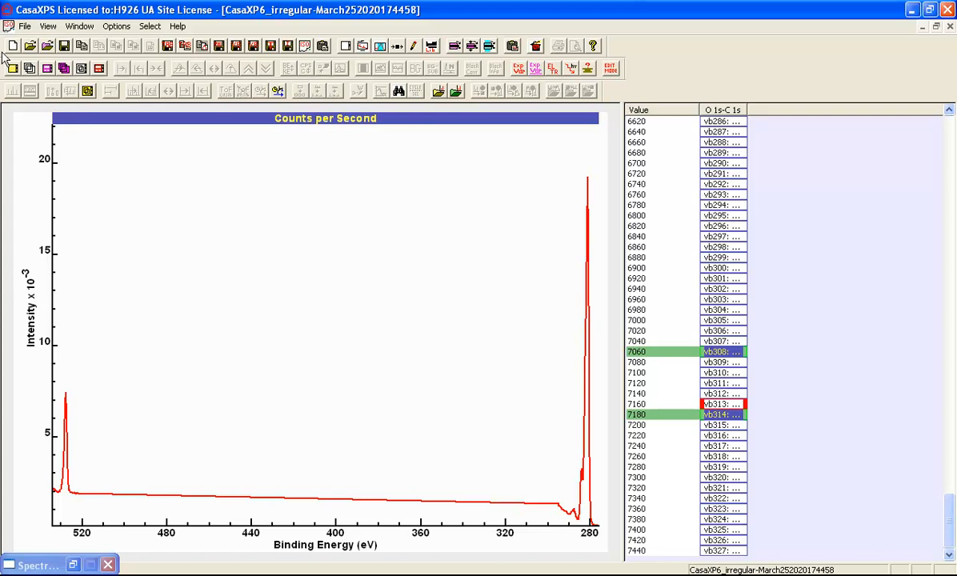
{"action": "left_click", "coordinate": [28, 67]}
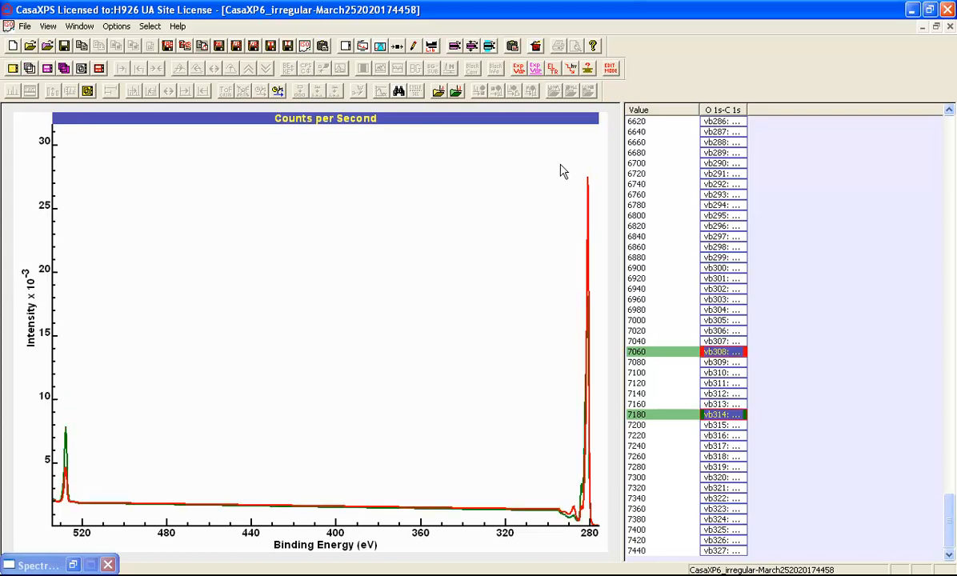
Step: Zoom in on the C 1s peaks of the overlay and normalise the two spectra from minimum to maximum
{"action": "left_click_drag", "start_coordinate": [565, 161], "coordinate": [592, 525]}
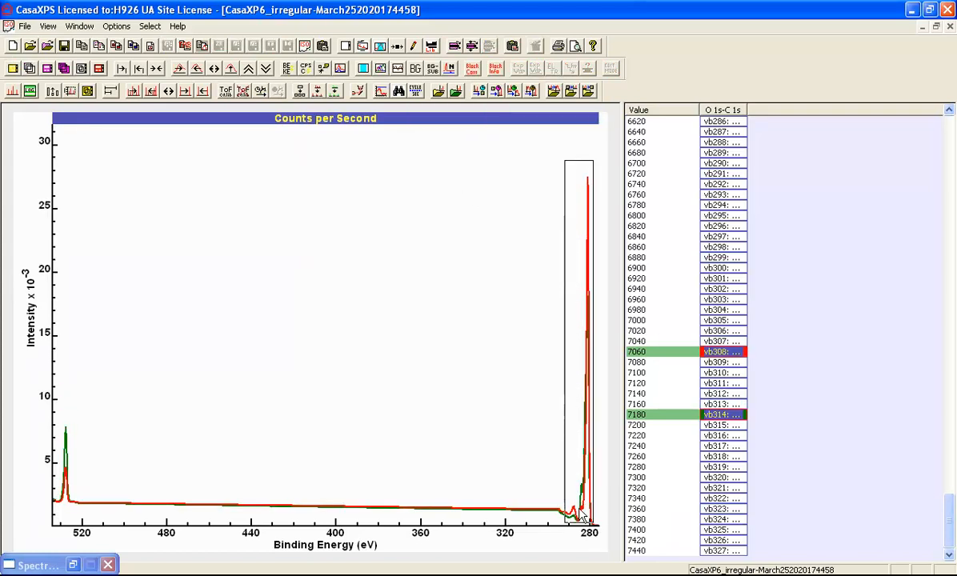
{"action": "left_click", "coordinate": [573, 478]}
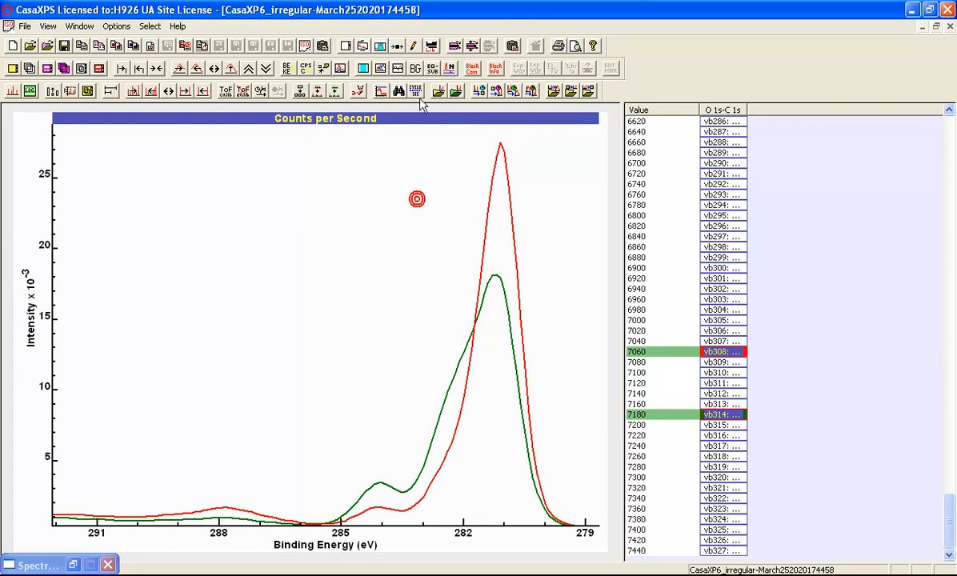
{"action": "left_click", "coordinate": [449, 68]}
{"action": "left_click", "coordinate": [449, 68]}
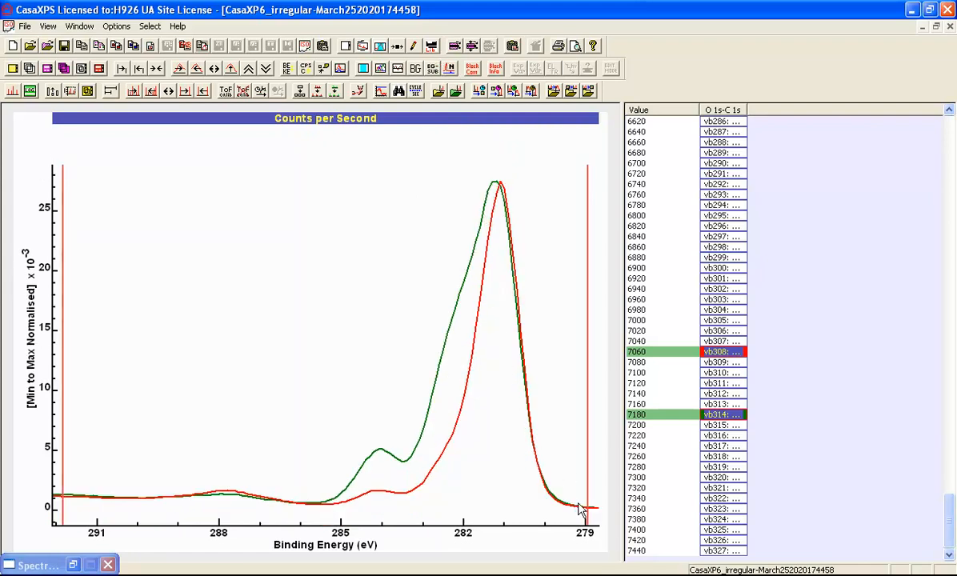
Step: Compare the O 1s peaks of the two overlaid spectra close up, both as currently normalised and normalised within the O 1s region
{"action": "left_click", "coordinate": [156, 68]}
{"action": "left_click_drag", "start_coordinate": [79, 501], "coordinate": [47, 360]}
{"action": "left_click", "coordinate": [58, 383]}
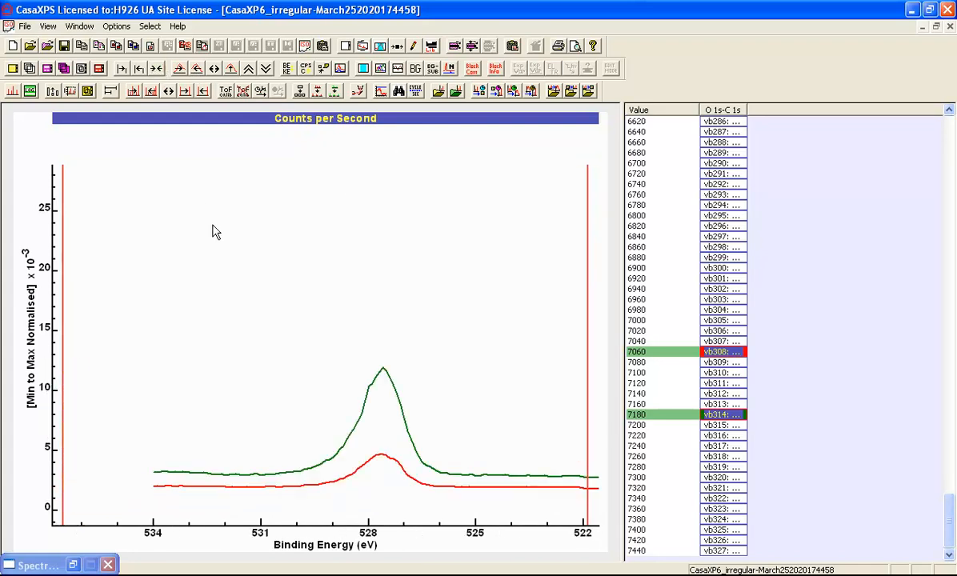
{"action": "left_click", "coordinate": [213, 68]}
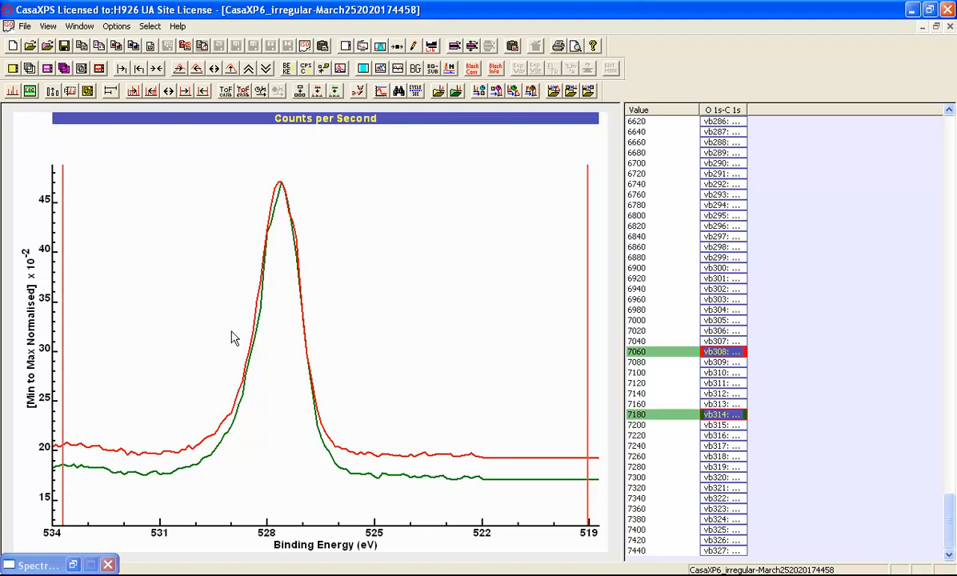
Step: Generate difference spectra from the full-range vb308 and vb314 pair with increment 0.1, and clear the processing dialog off the resulting list
{"action": "left_click", "coordinate": [73, 565]}
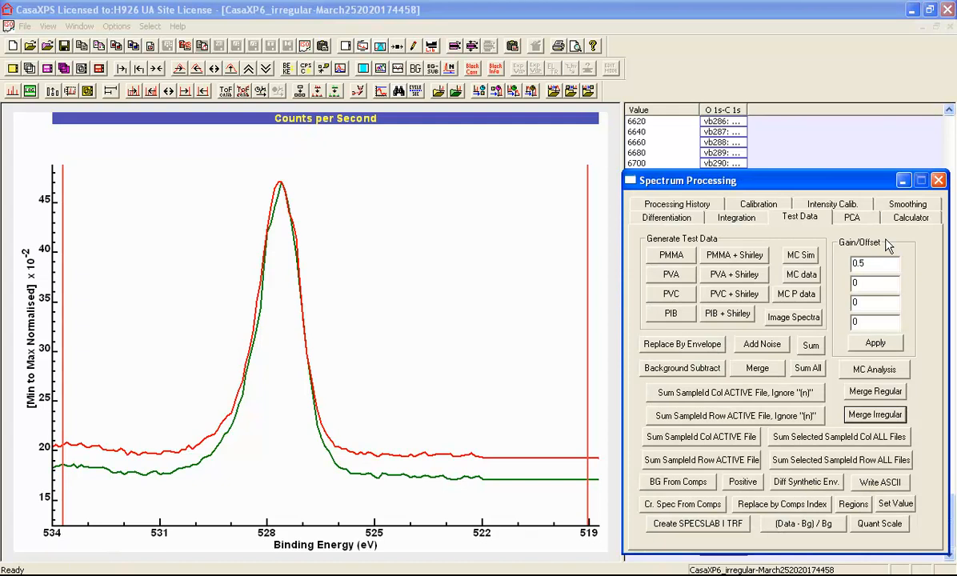
{"action": "left_click", "coordinate": [898, 221]}
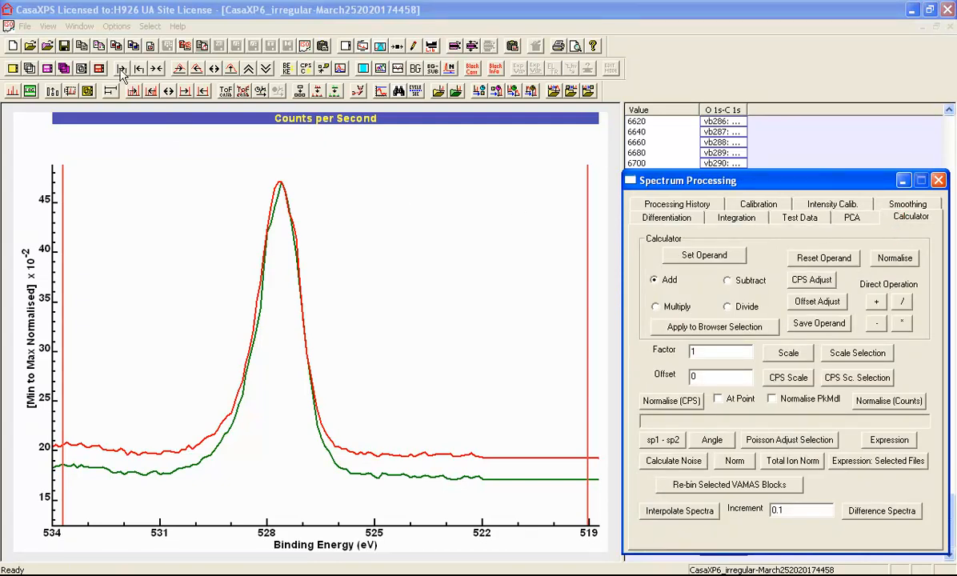
{"action": "left_click", "coordinate": [28, 71]}
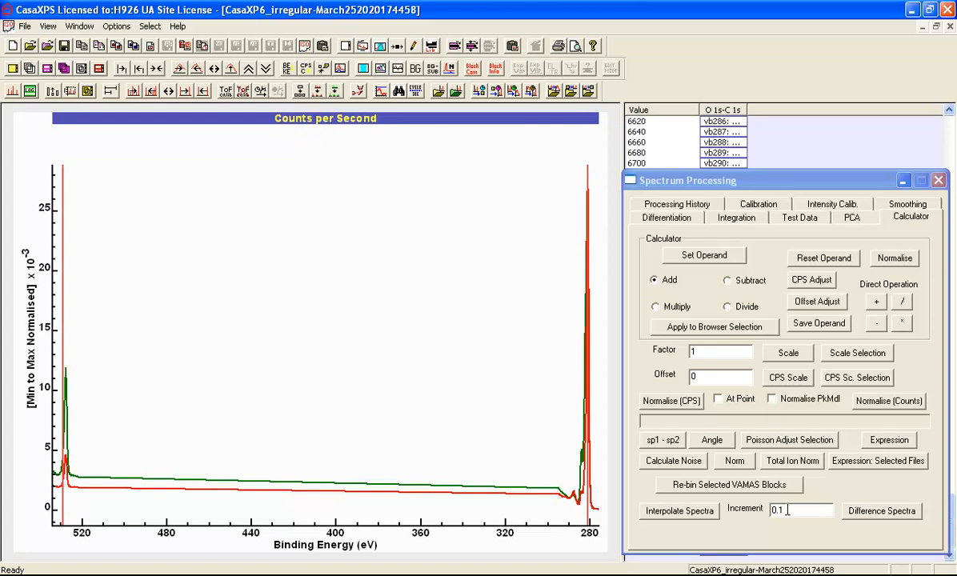
{"action": "left_click", "coordinate": [871, 519]}
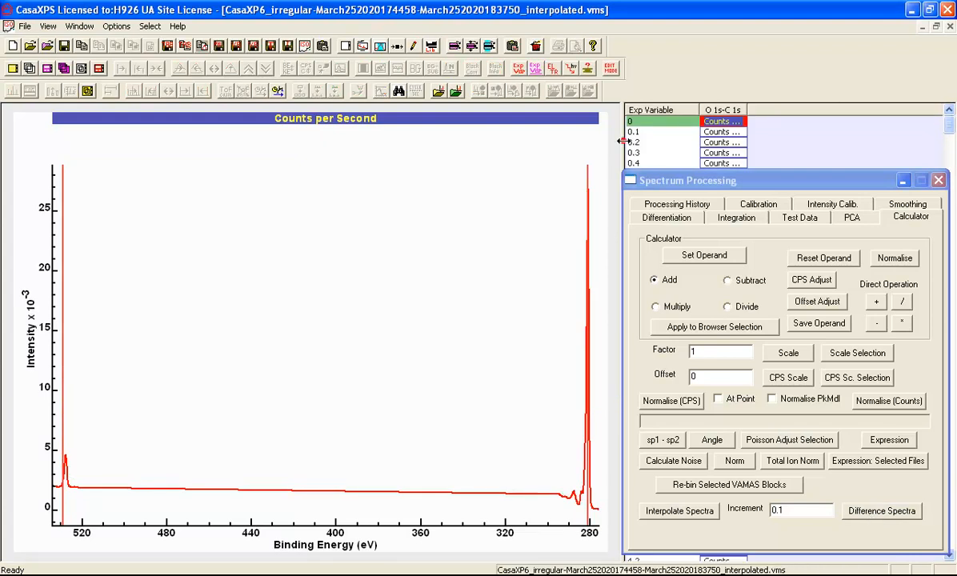
{"action": "left_click_drag", "start_coordinate": [622, 142], "coordinate": [538, 140]}
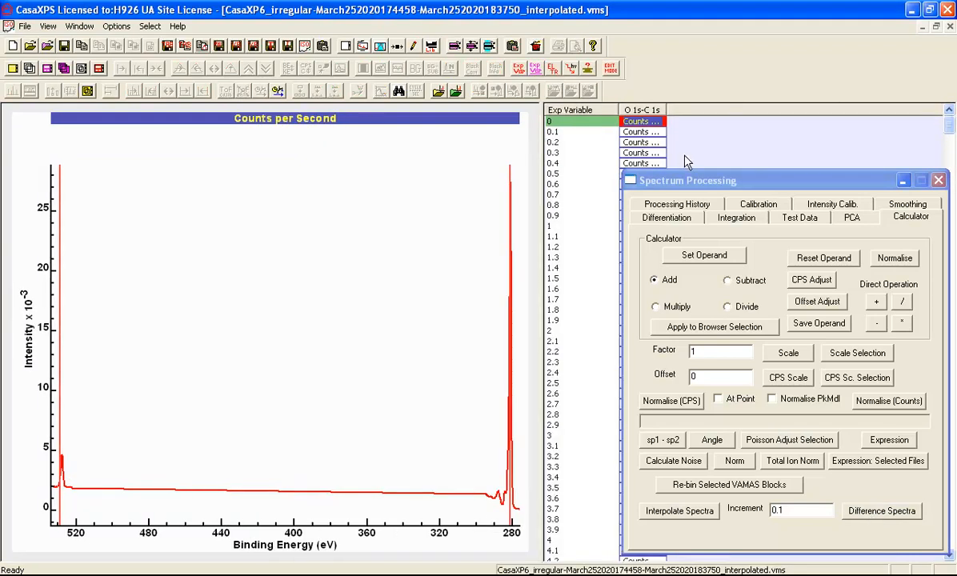
{"action": "left_click", "coordinate": [903, 181]}
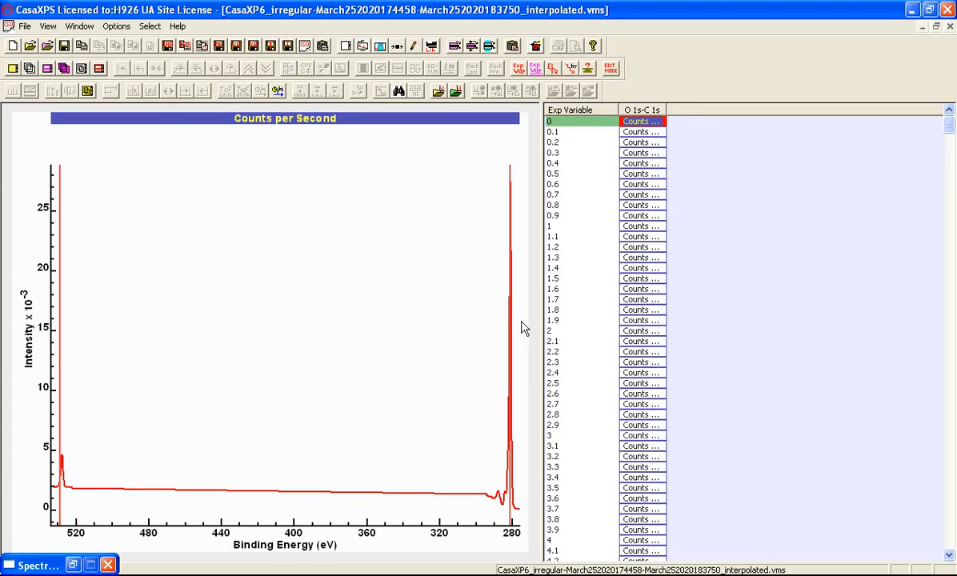
Step: Examine the difference spectra from 3.4 through 26.7 and 29.3 onward, following how the O 1s peak changes relative to C 1s
{"action": "left_click", "coordinate": [632, 373]}
{"action": "left_click", "coordinate": [645, 478]}
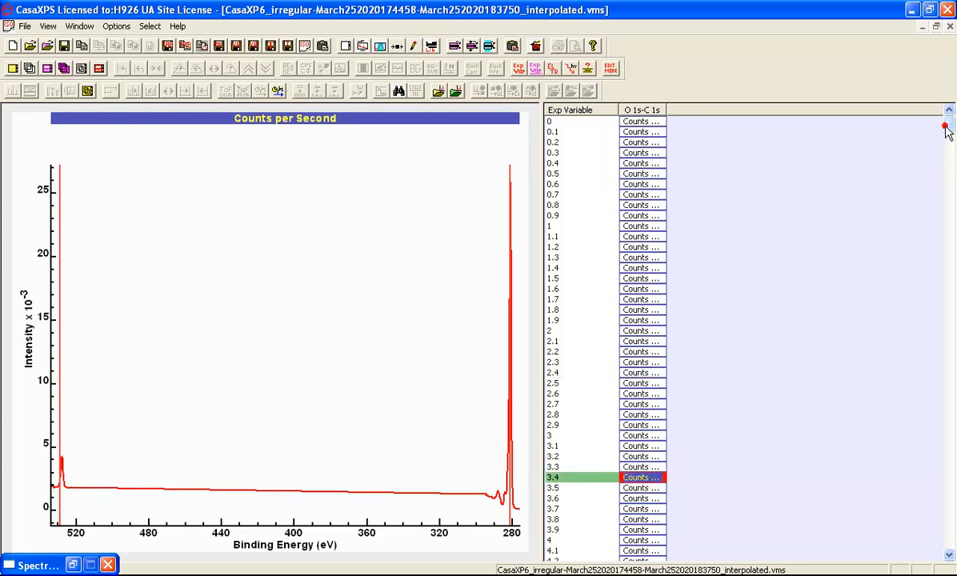
{"action": "left_click_drag", "start_coordinate": [948, 124], "coordinate": [931, 241]}
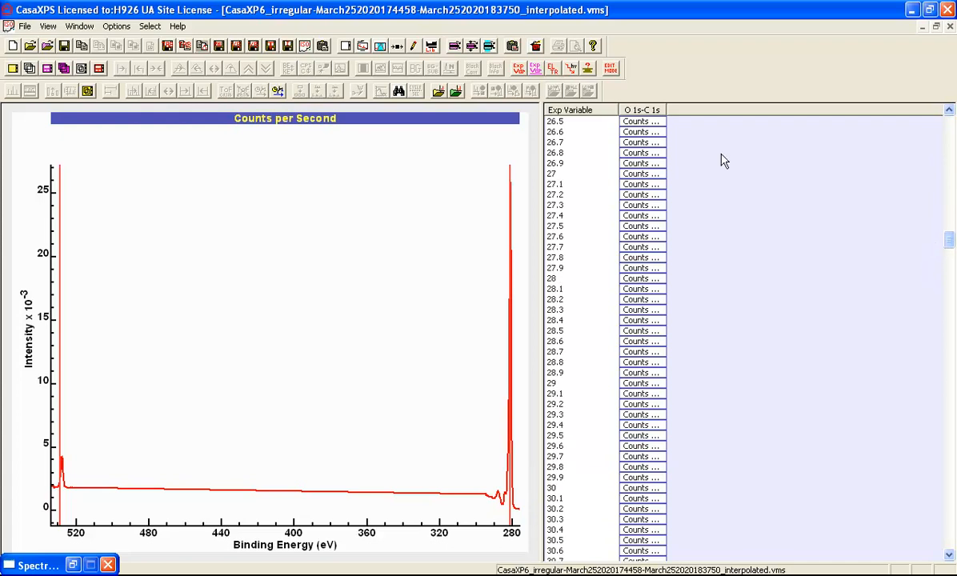
{"action": "left_click", "coordinate": [645, 143]}
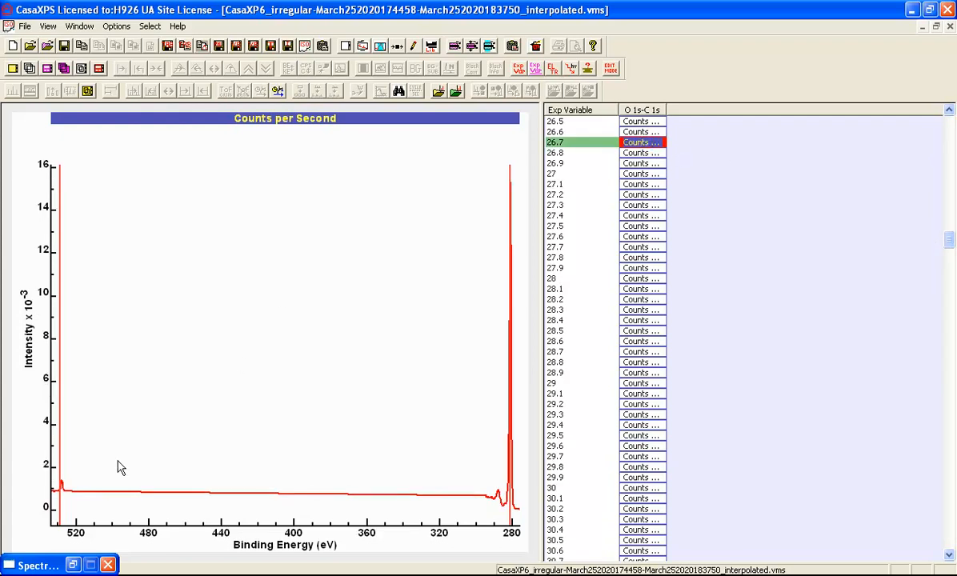
{"action": "left_click", "coordinate": [645, 205]}
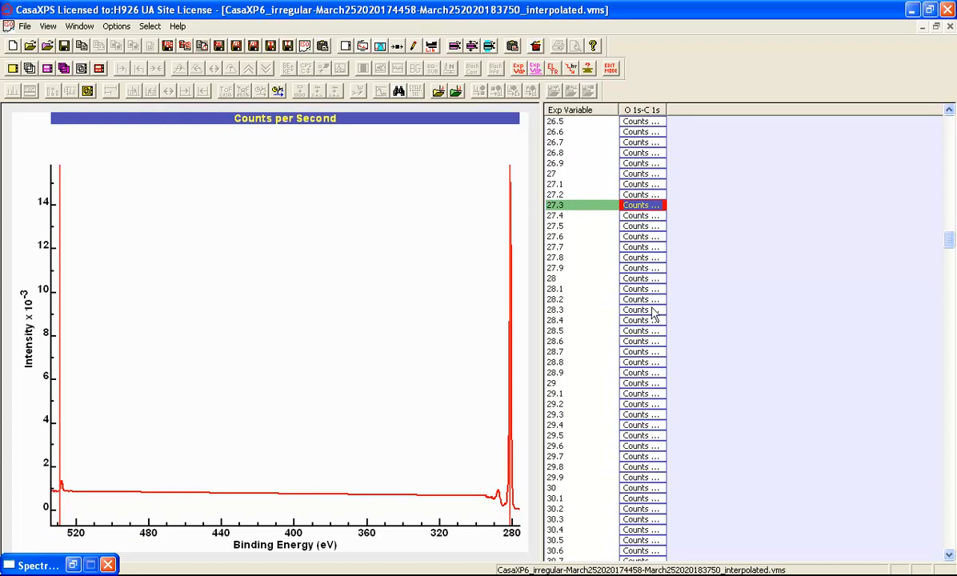
{"action": "left_click", "coordinate": [648, 394]}
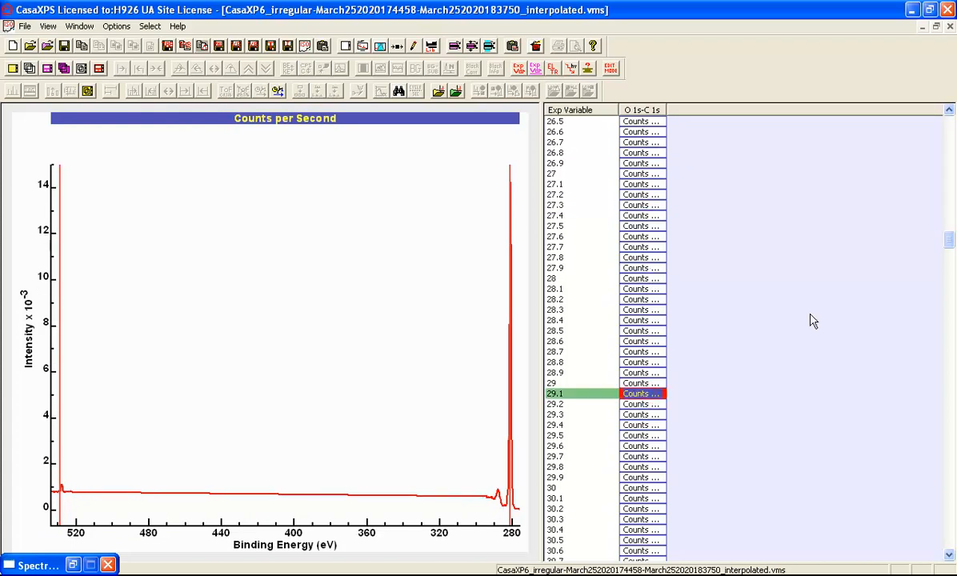
{"action": "key", "text": "Page_Down"}
{"action": "key", "text": "Page_Down"}
{"action": "key", "text": "Page_Down"}
{"action": "key", "text": "Page_Down"}
{"action": "key", "text": "Page_Down"}
{"action": "key", "text": "Page_Down"}
{"action": "key", "text": "Page_Down"}
{"action": "key", "text": "Page_Down"}
{"action": "key", "text": "Page_Down"}
{"action": "key", "text": "Page_Down"}
{"action": "key", "text": "Page_Down"}
{"action": "key", "text": "Page_Down"}
{"action": "key", "text": "Page_Down"}
{"action": "key", "text": "Page_Down"}
{"action": "key", "text": "Page_Down"}
{"action": "key", "text": "Page_Down"}
{"action": "key", "text": "Page_Down"}
{"action": "key", "text": "Page_Down"}
{"action": "key", "text": "Page_Down"}
{"action": "key", "text": "Page_Down"}
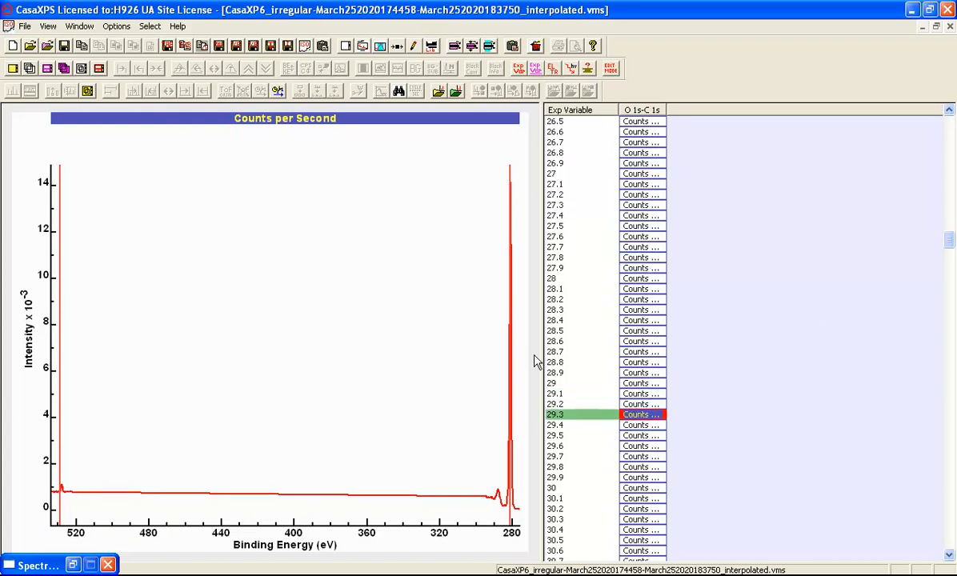
{"action": "key", "text": "Page_Down"}
{"action": "key", "text": "Page_Down"}
{"action": "key", "text": "Page_Down"}
{"action": "key", "text": "Page_Down"}
{"action": "key", "text": "Page_Down"}
{"action": "key", "text": "Page_Down"}
{"action": "key", "text": "Page_Down"}
{"action": "key", "text": "Page_Down"}
{"action": "key", "text": "Page_Down"}
{"action": "key", "text": "Page_Down"}
{"action": "key", "text": "Page_Down"}
{"action": "key", "text": "Page_Down"}
{"action": "key", "text": "Page_Down"}
{"action": "key", "text": "Page_Down"}
{"action": "key", "text": "Page_Down"}
{"action": "key", "text": "Page_Down"}
{"action": "key", "text": "Page_Down"}
{"action": "key", "text": "Page_Down"}
{"action": "key", "text": "Page_Down"}
{"action": "key", "text": "Page_Down"}
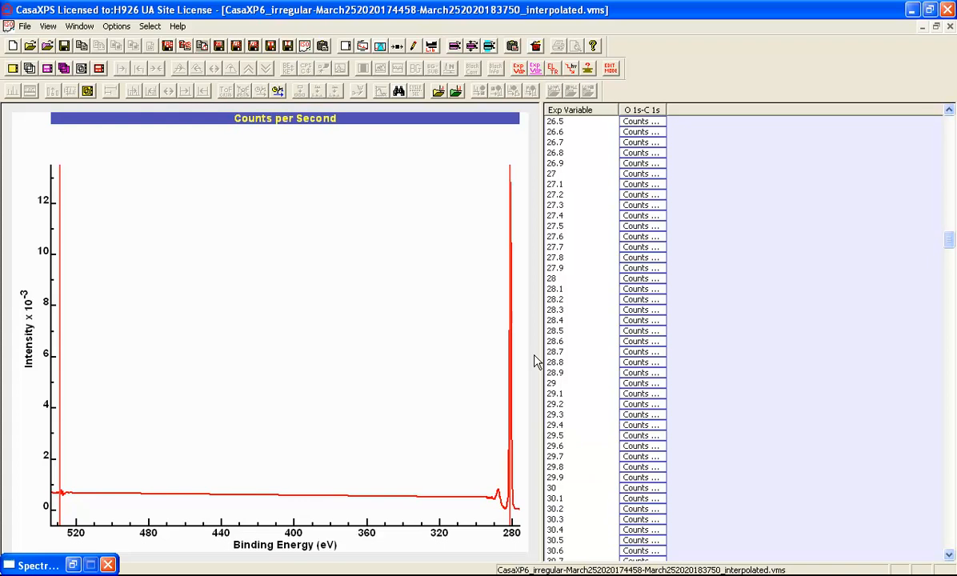
{"action": "key", "text": "Page_Down"}
{"action": "key", "text": "Page_Down"}
{"action": "key", "text": "Page_Down"}
{"action": "key", "text": "Page_Down"}
{"action": "key", "text": "Page_Down"}
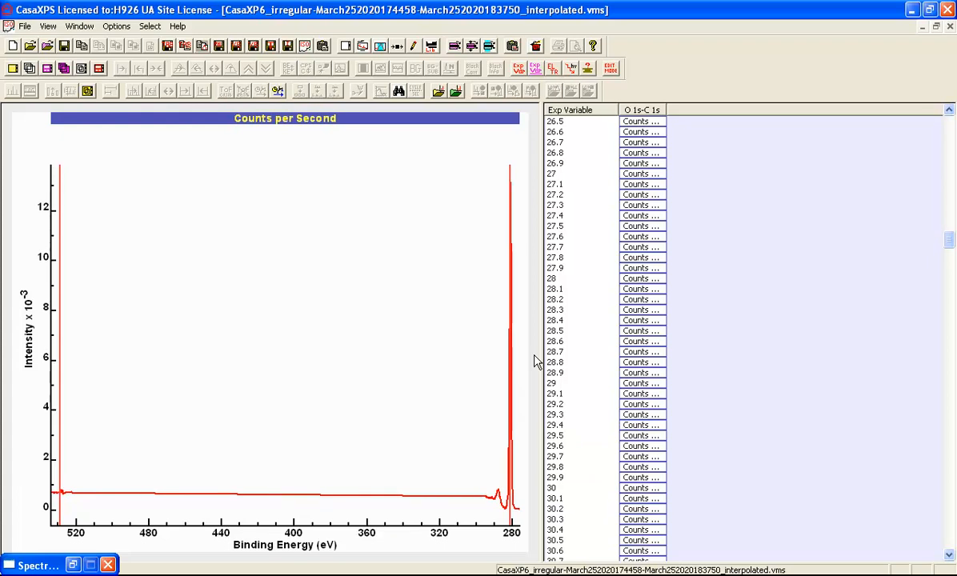
Step: Inspect the O 1s region and the C 1s region of the chosen difference spectrum close up
{"action": "left_click", "coordinate": [75, 499]}
{"action": "left_click_drag", "start_coordinate": [74, 499], "coordinate": [48, 475]}
{"action": "left_click", "coordinate": [75, 479]}
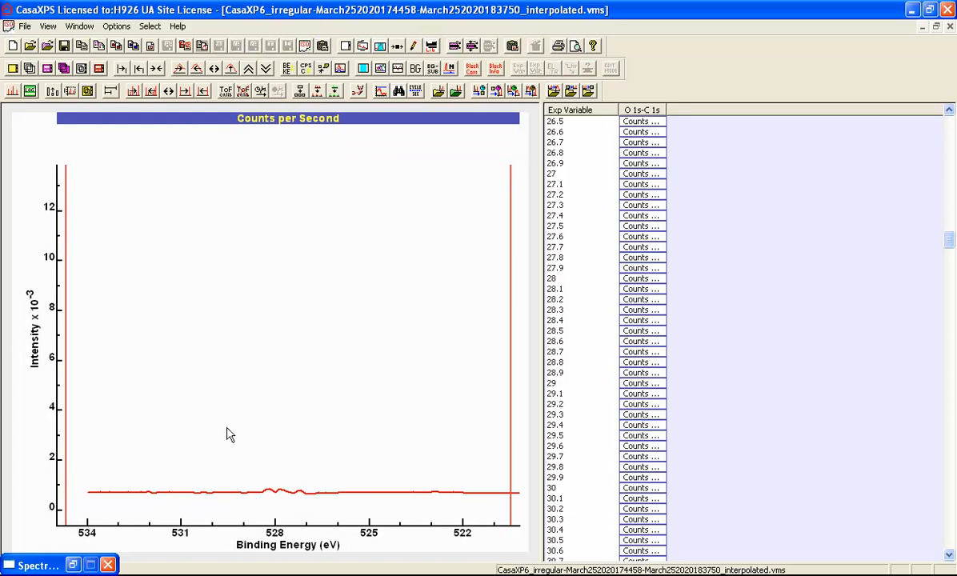
{"action": "left_click", "coordinate": [155, 68]}
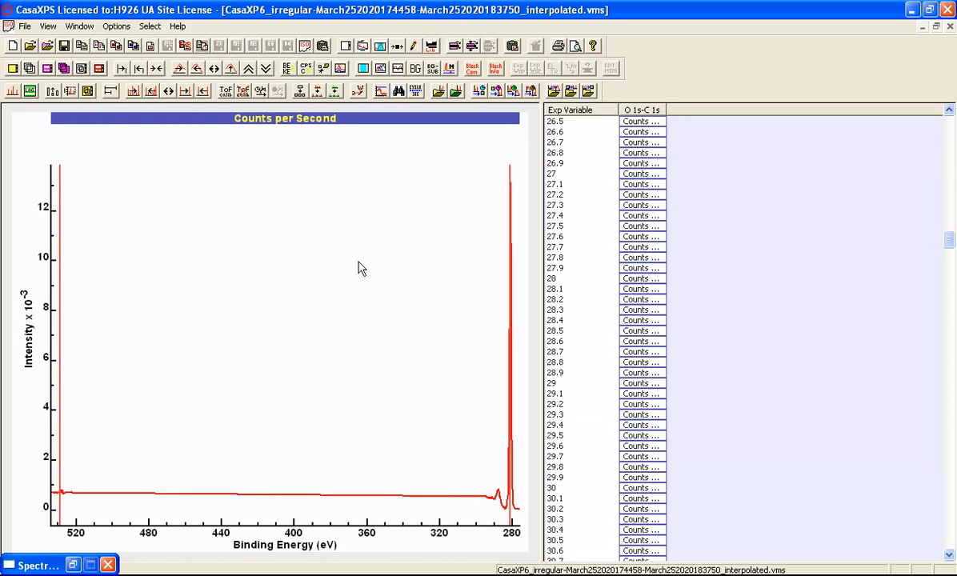
{"action": "left_click_drag", "start_coordinate": [465, 146], "coordinate": [521, 538]}
{"action": "left_click", "coordinate": [474, 488]}
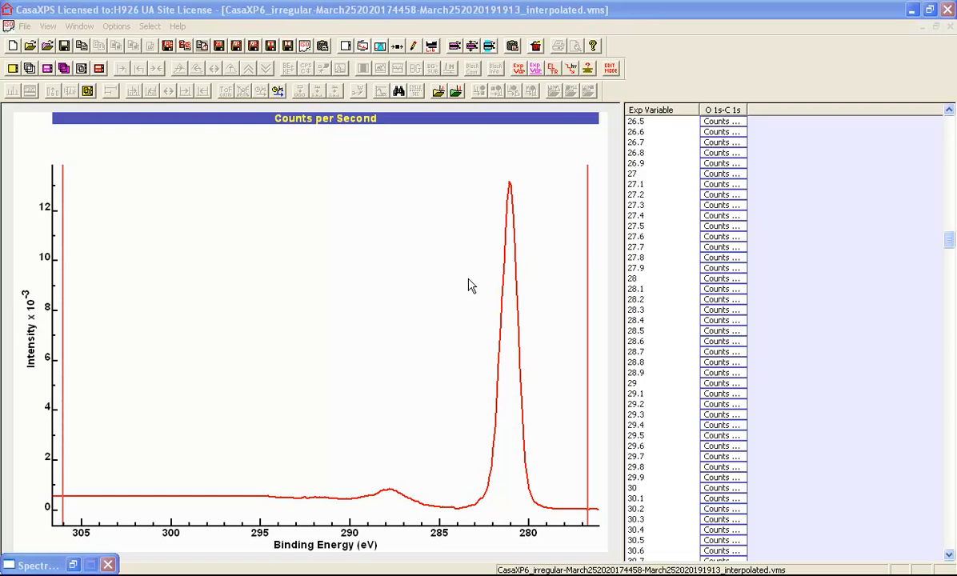
Step: Save a processed copy of the selected difference spectrum to the interpolated file, with processed data only
{"action": "left_click", "coordinate": [73, 566]}
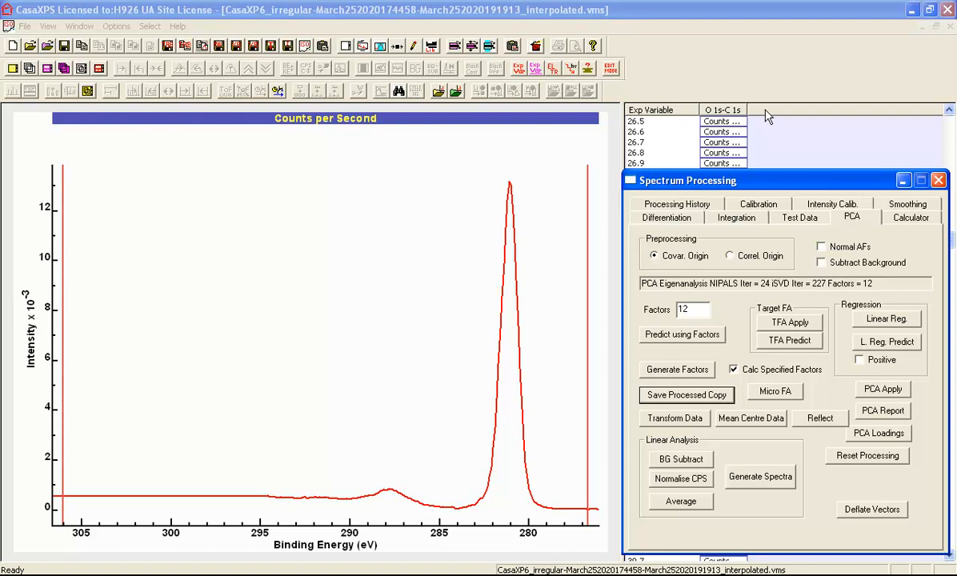
{"action": "left_click", "coordinate": [681, 398]}
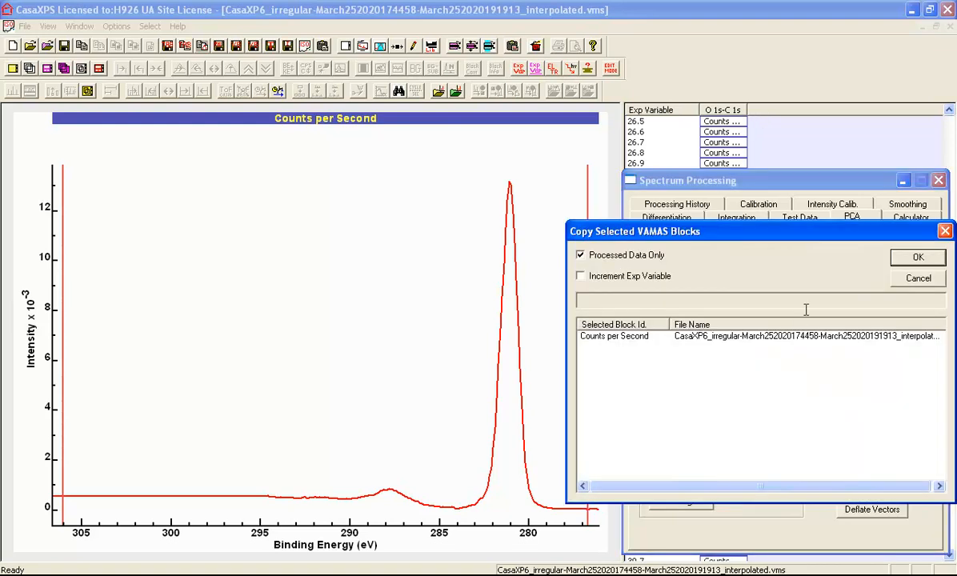
{"action": "left_click", "coordinate": [910, 260]}
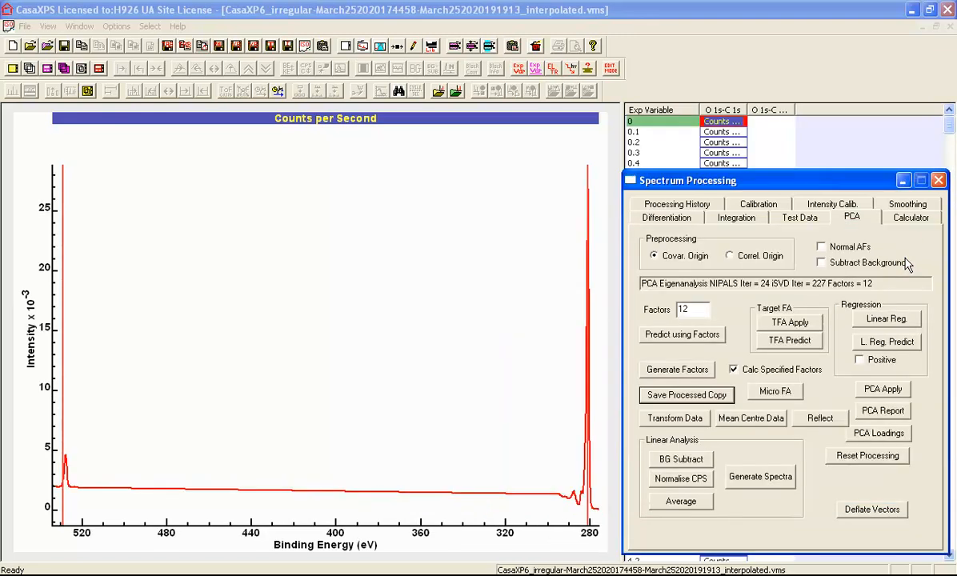
Step: Display the saved copy of the difference spectrum and clear the processing dialog off the block list
{"action": "left_click", "coordinate": [729, 111]}
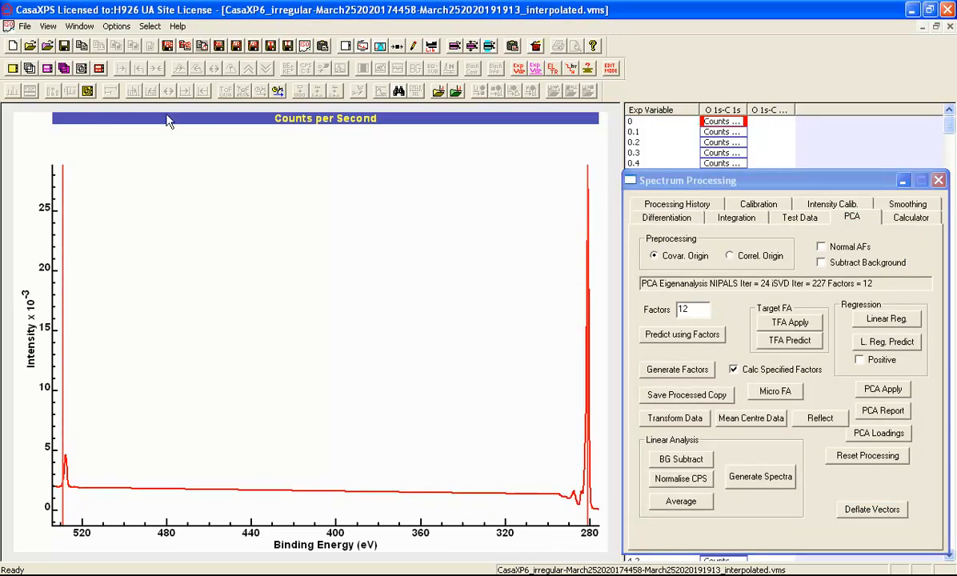
{"action": "left_click", "coordinate": [29, 69]}
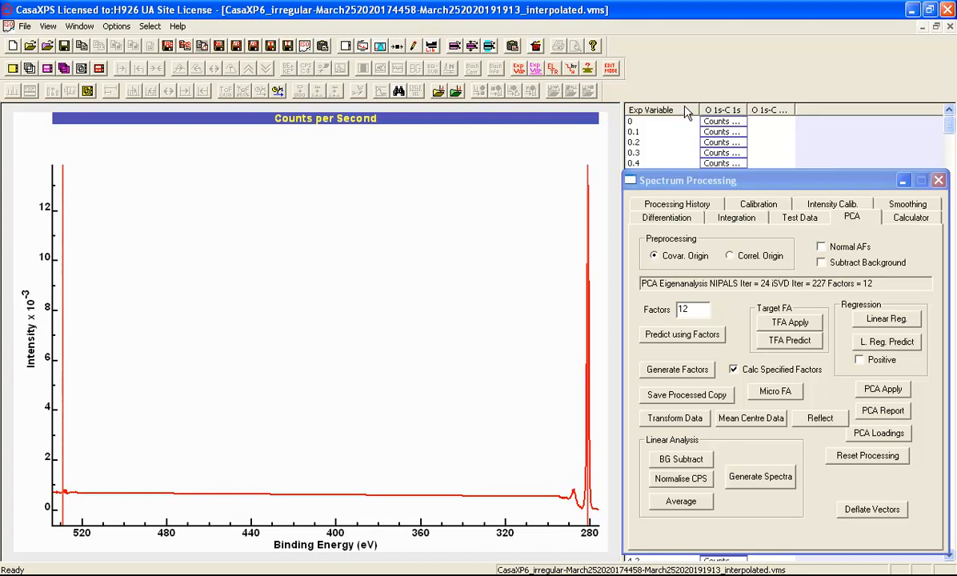
{"action": "left_click", "coordinate": [903, 180]}
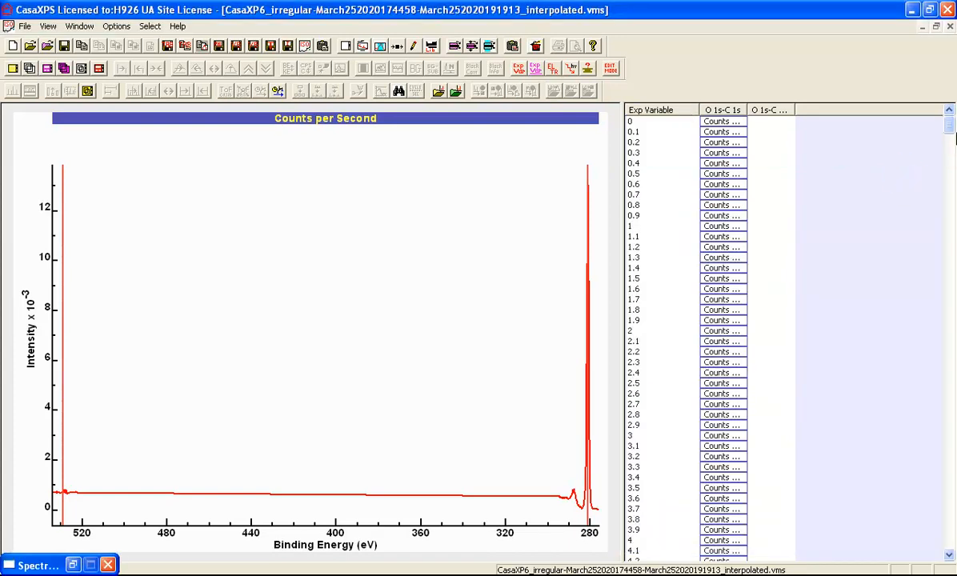
Step: Display difference spectrum 70.4 from further down the list and enlarge its C 1s region
{"action": "left_click_drag", "start_coordinate": [951, 128], "coordinate": [951, 420]}
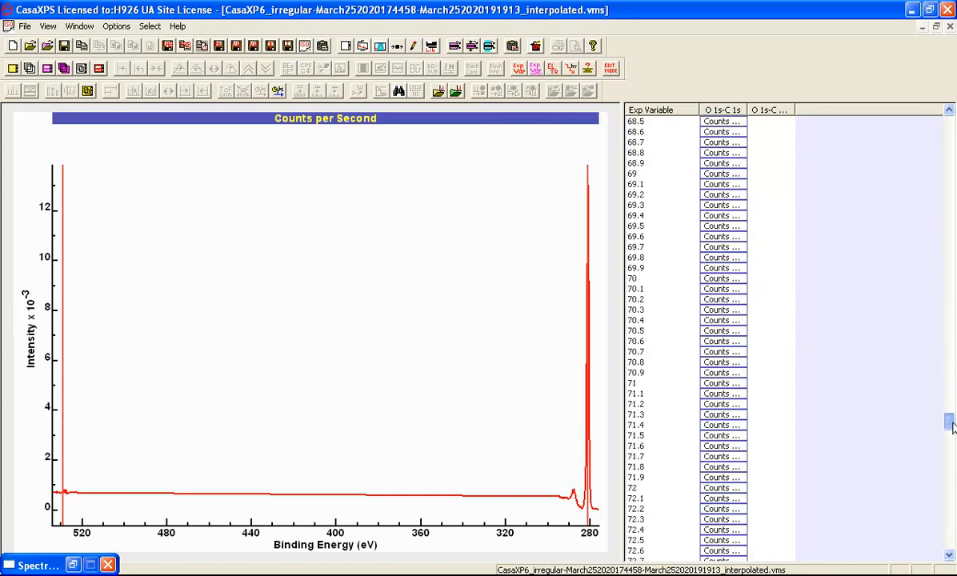
{"action": "left_click", "coordinate": [720, 321]}
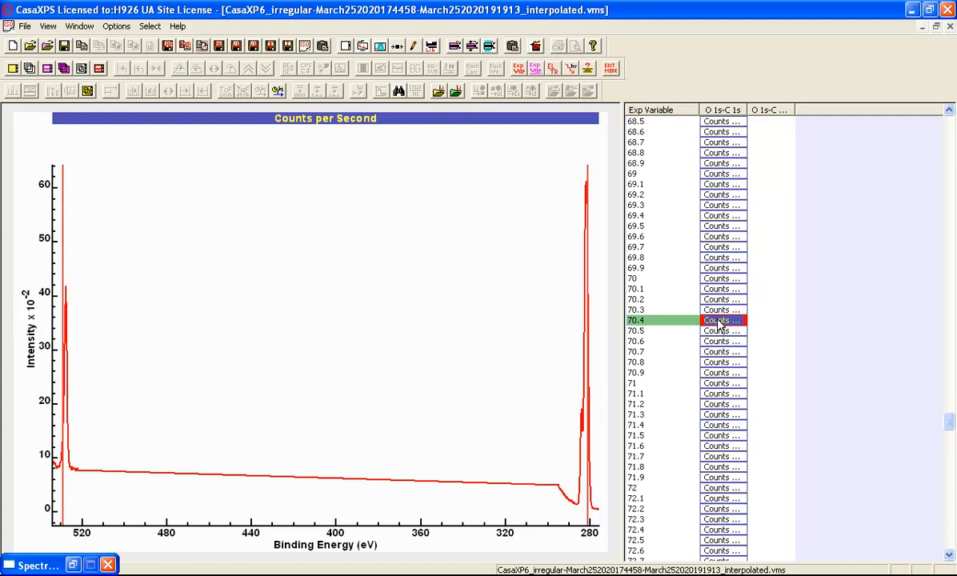
{"action": "left_click_drag", "start_coordinate": [552, 154], "coordinate": [584, 516]}
{"action": "left_click", "coordinate": [584, 516]}
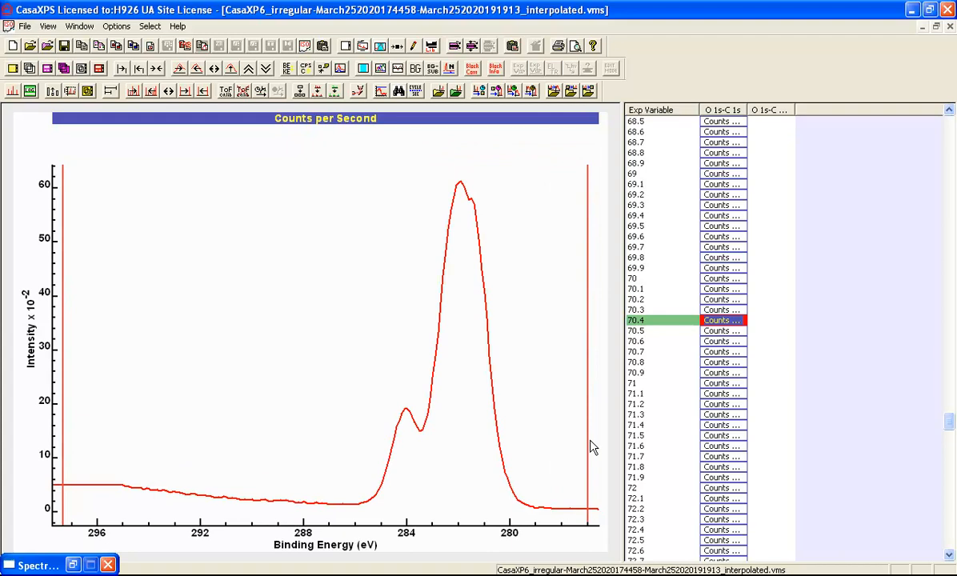
Step: Advance through the difference spectra from 70.4 to beyond 72.6, following the C 1s peak shape to choose the second component
{"action": "key", "text": "Down"}
{"action": "key", "text": "Down"}
{"action": "key", "text": "Down"}
{"action": "key", "text": "Down"}
{"action": "key", "text": "Down"}
{"action": "key", "text": "Down"}
{"action": "key", "text": "Down"}
{"action": "key", "text": "Down"}
{"action": "key", "text": "Down"}
{"action": "key", "text": "Down"}
{"action": "key", "text": "Down"}
{"action": "key", "text": "Down"}
{"action": "key", "text": "Down"}
{"action": "key", "text": "Down"}
{"action": "key", "text": "Down"}
{"action": "key", "text": "Down"}
{"action": "key", "text": "Down"}
{"action": "key", "text": "Down"}
{"action": "key", "text": "Down"}
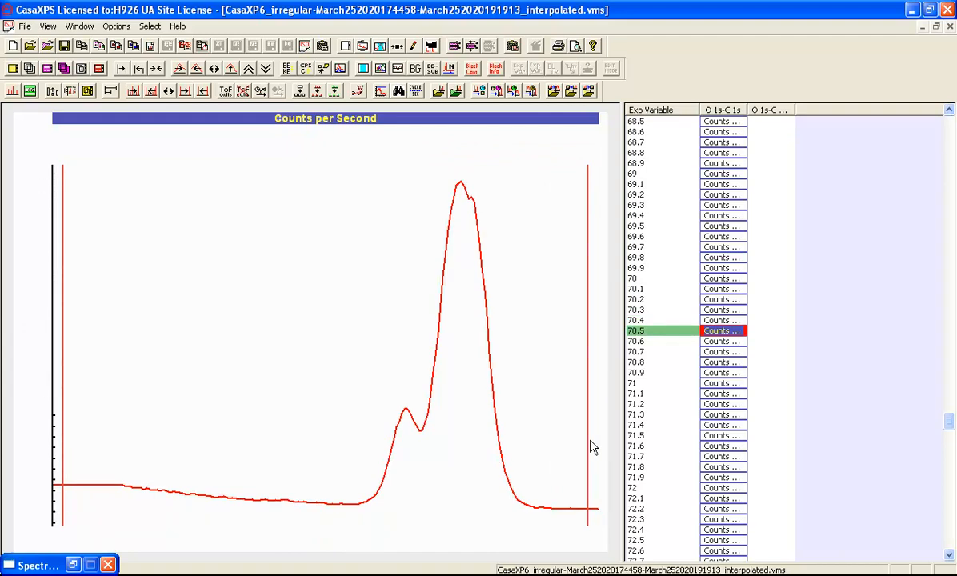
{"action": "key", "text": "Down"}
{"action": "key", "text": "Down"}
{"action": "key", "text": "Down"}
{"action": "key", "text": "Down"}
{"action": "key", "text": "Down"}
{"action": "key", "text": "Down"}
{"action": "key", "text": "Down"}
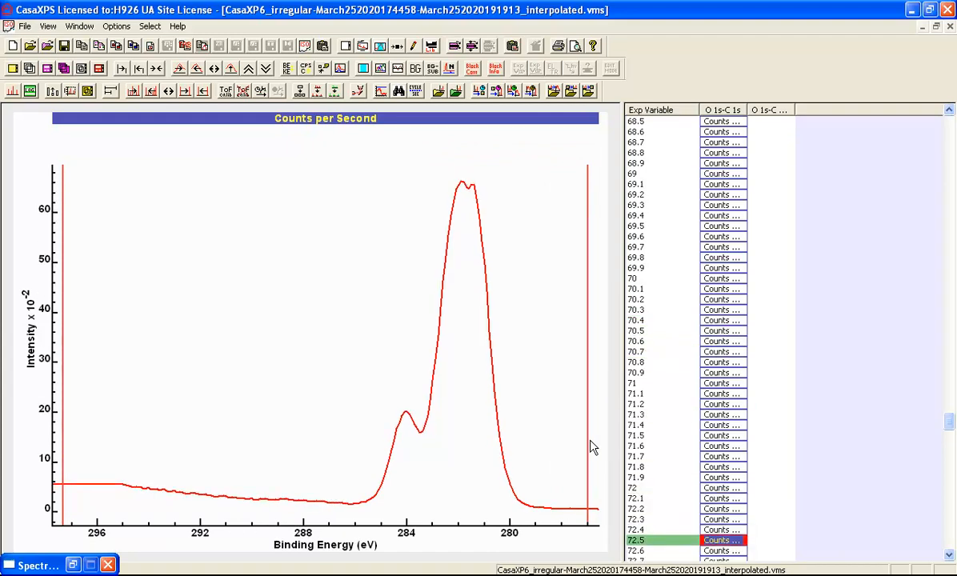
{"action": "key", "text": "Down"}
{"action": "key", "text": "Down"}
{"action": "key", "text": "Down"}
{"action": "key", "text": "Down"}
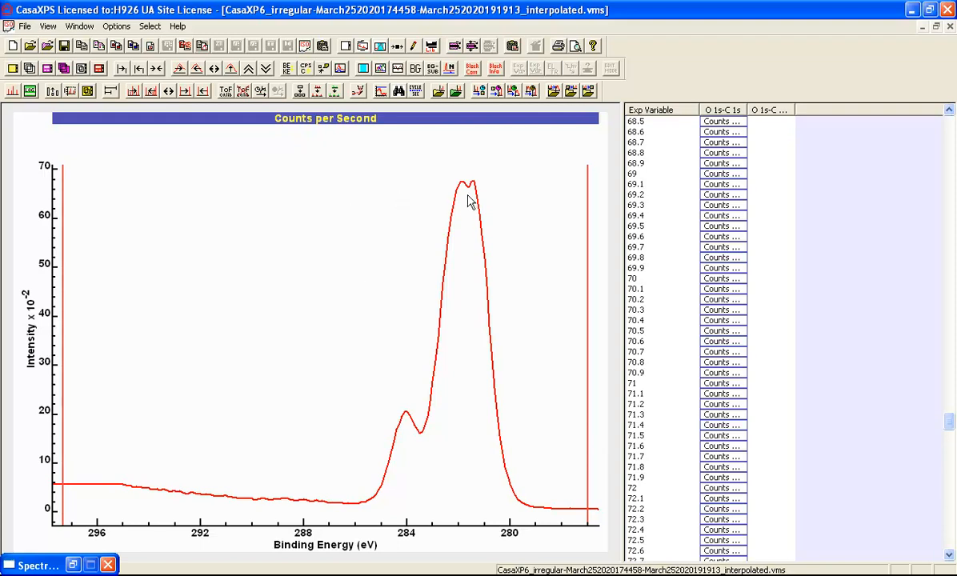
Step: Restore the full energy range and save a processed copy of the chosen second component spectrum to the interpolated file
{"action": "left_click", "coordinate": [156, 69]}
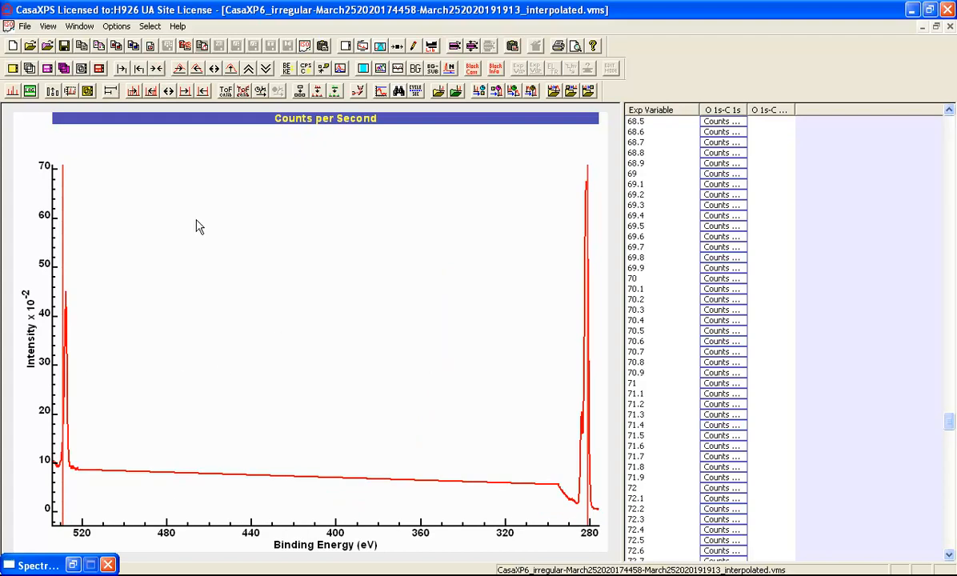
{"action": "left_click", "coordinate": [73, 566]}
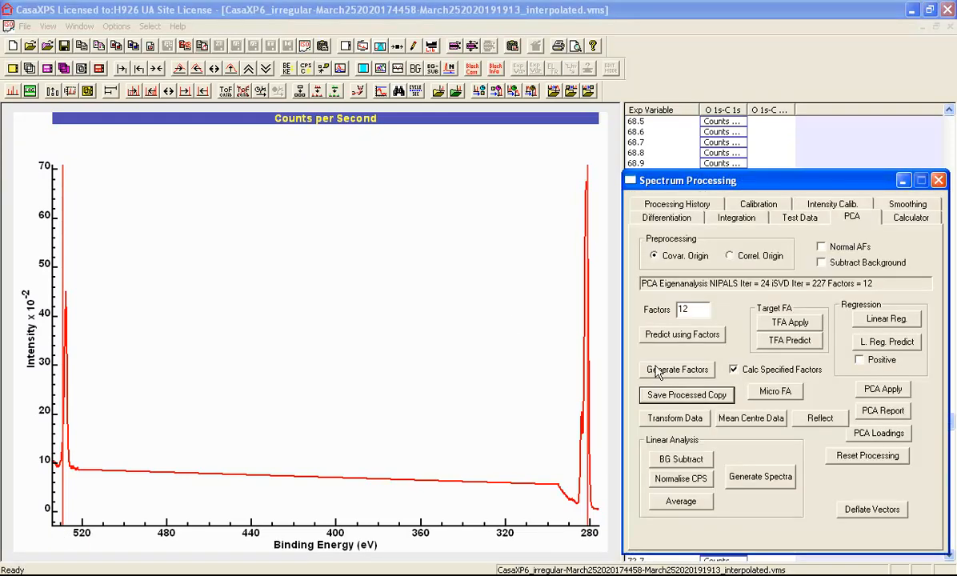
{"action": "left_click", "coordinate": [650, 394]}
{"action": "left_click", "coordinate": [908, 264]}
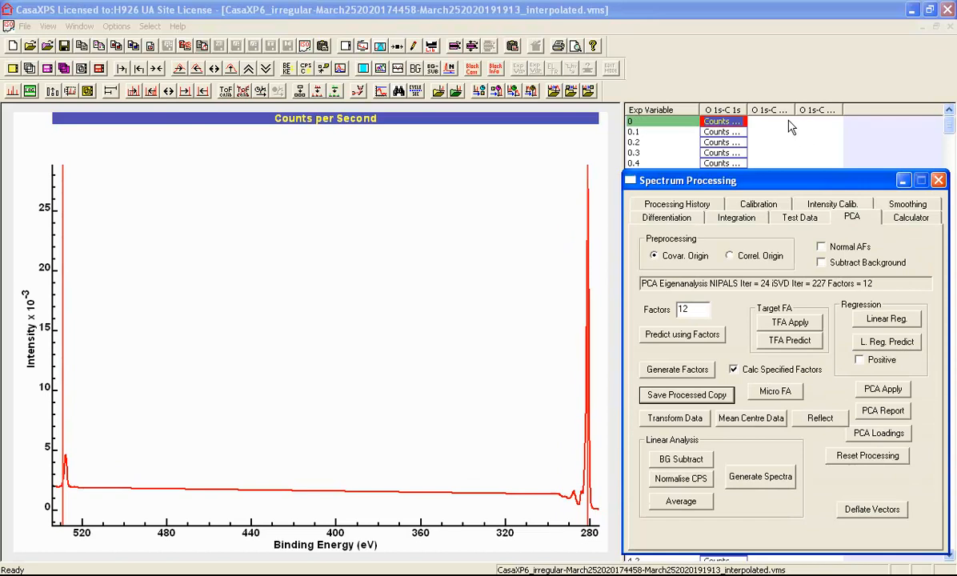
Step: Overlay the two saved component spectra and compare their C 1s regions close up
{"action": "left_click", "coordinate": [814, 112]}
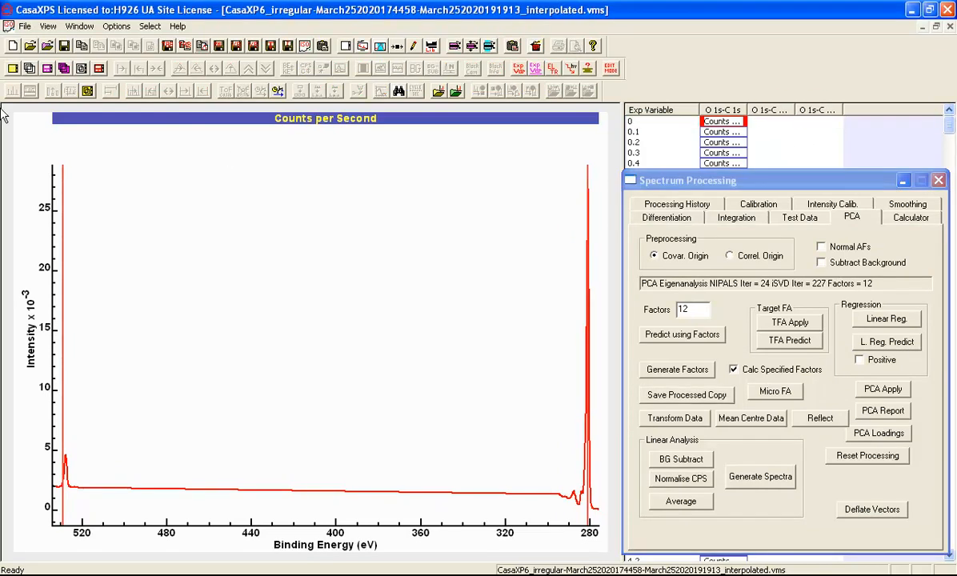
{"action": "left_click", "coordinate": [29, 68]}
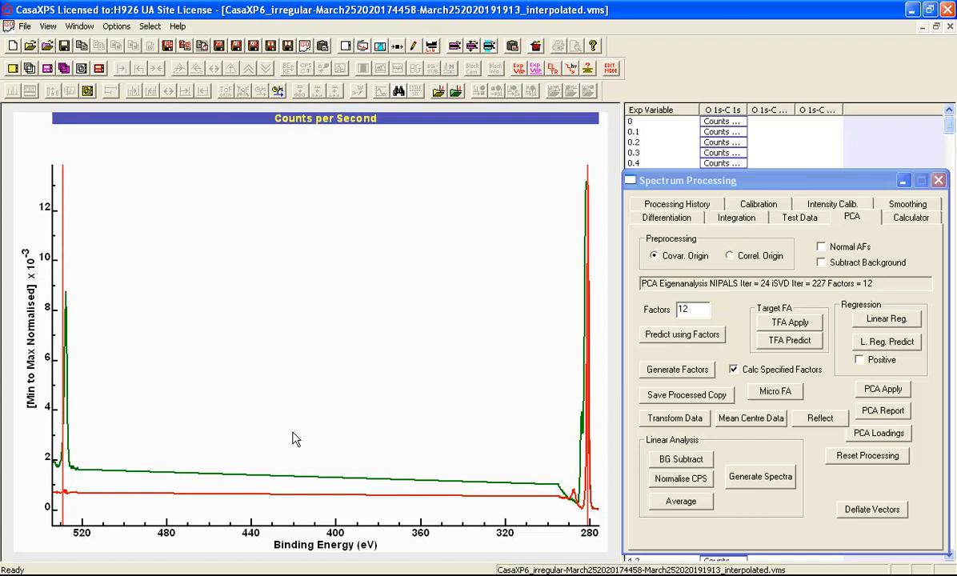
{"action": "left_click_drag", "start_coordinate": [544, 166], "coordinate": [598, 524]}
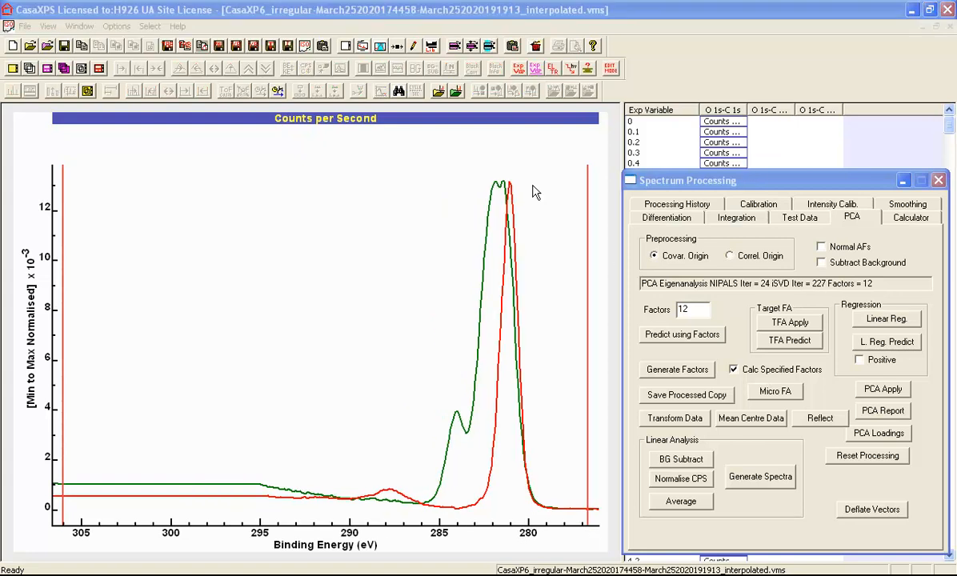
{"action": "left_click", "coordinate": [84, 28]}
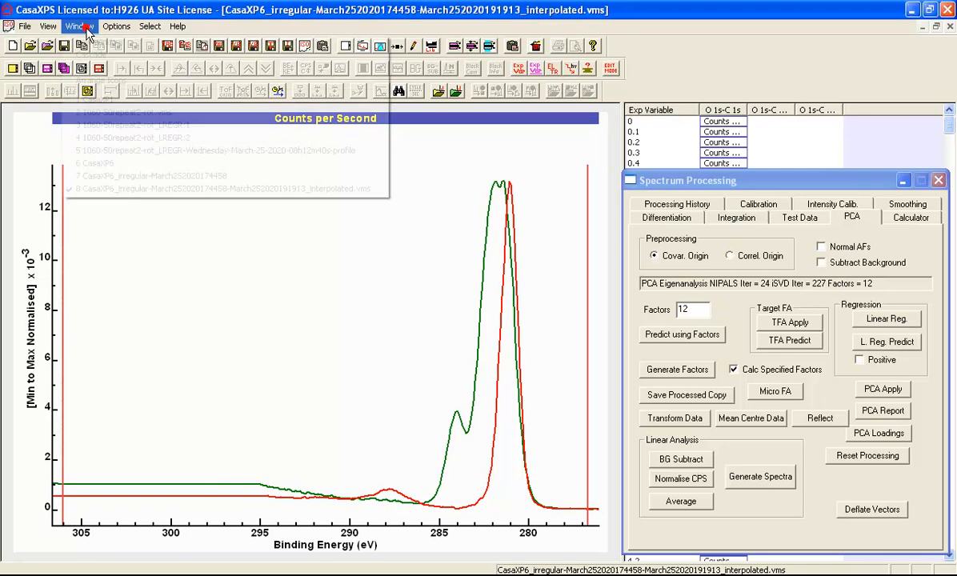
{"action": "left_click", "coordinate": [128, 176]}
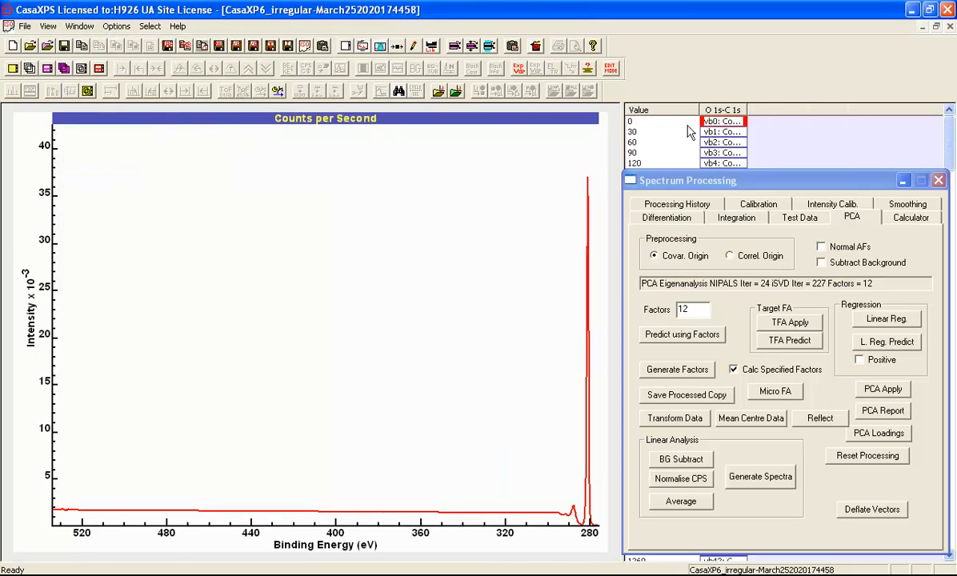
{"action": "left_click", "coordinate": [512, 47]}
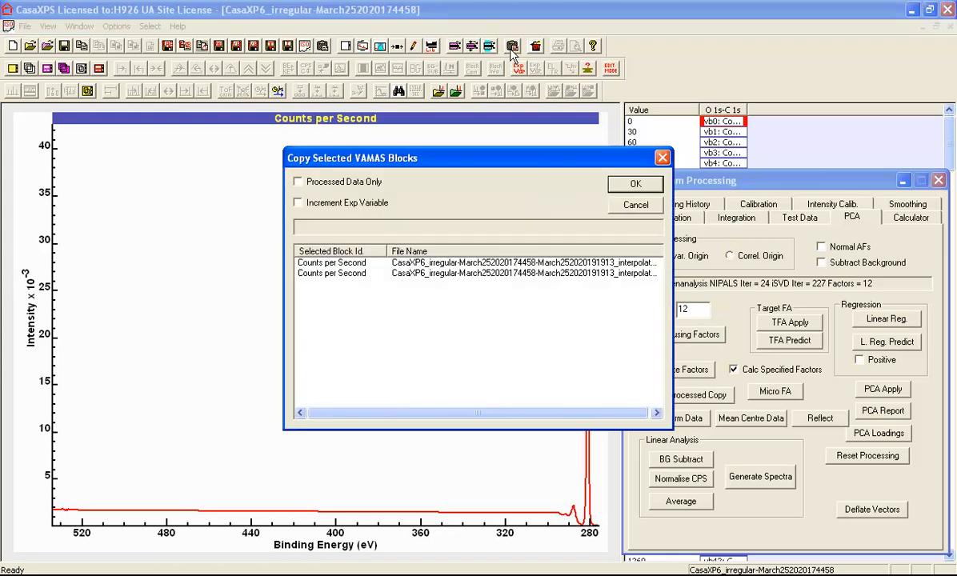
{"action": "left_click", "coordinate": [632, 186]}
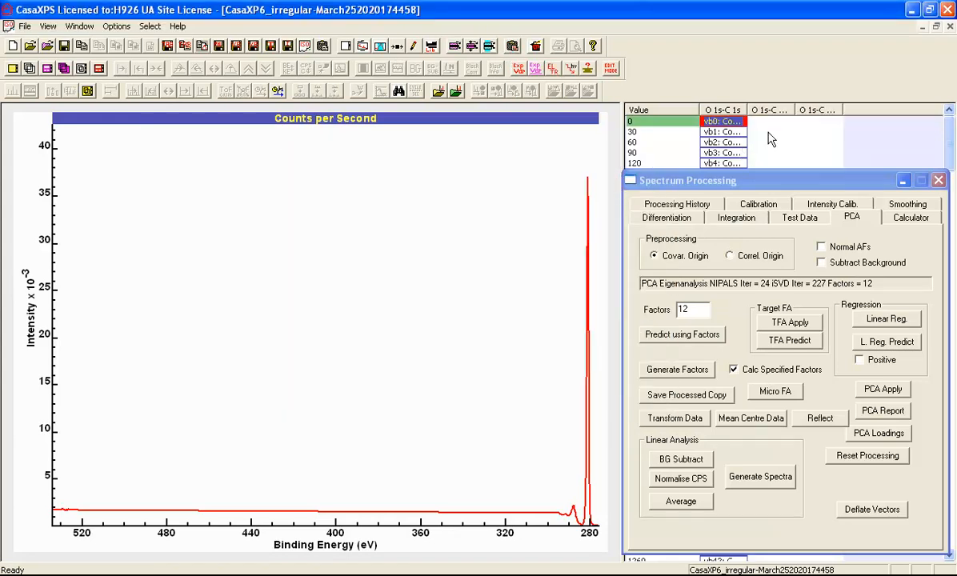
Step: Clear the processing dialog off the block list and overlay the two copied component spectra
{"action": "left_click", "coordinate": [903, 180]}
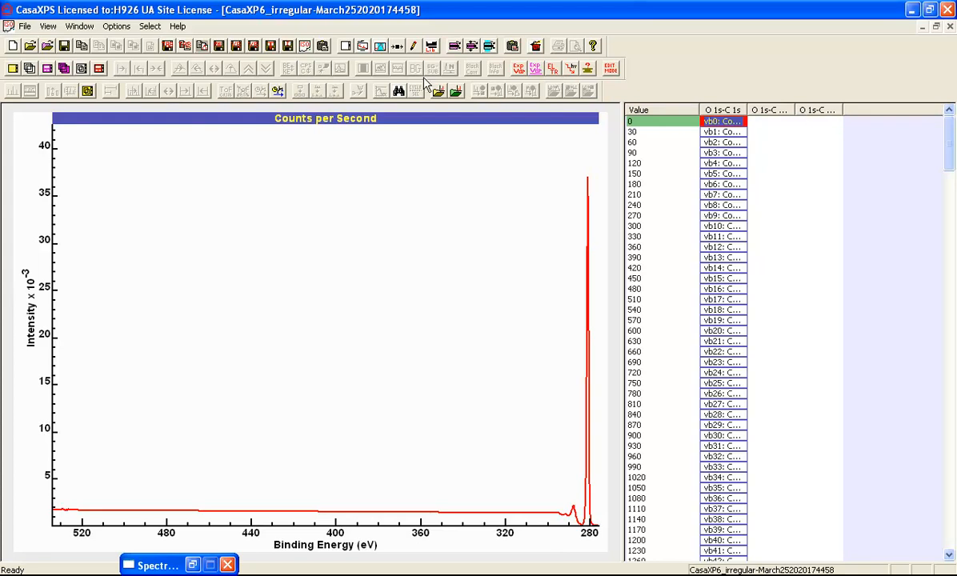
{"action": "left_click", "coordinate": [786, 109]}
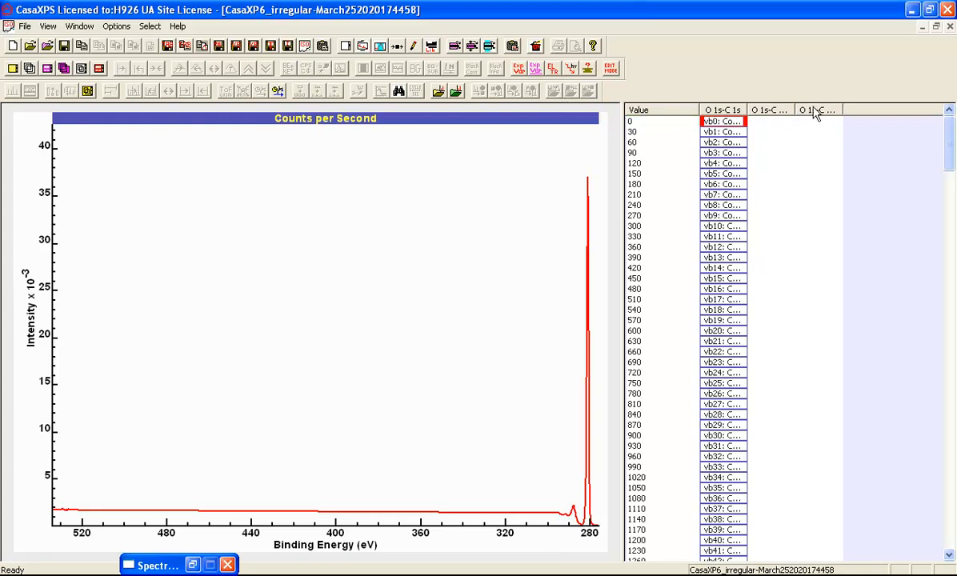
{"action": "left_click", "coordinate": [813, 108]}
{"action": "left_click", "coordinate": [28, 68]}
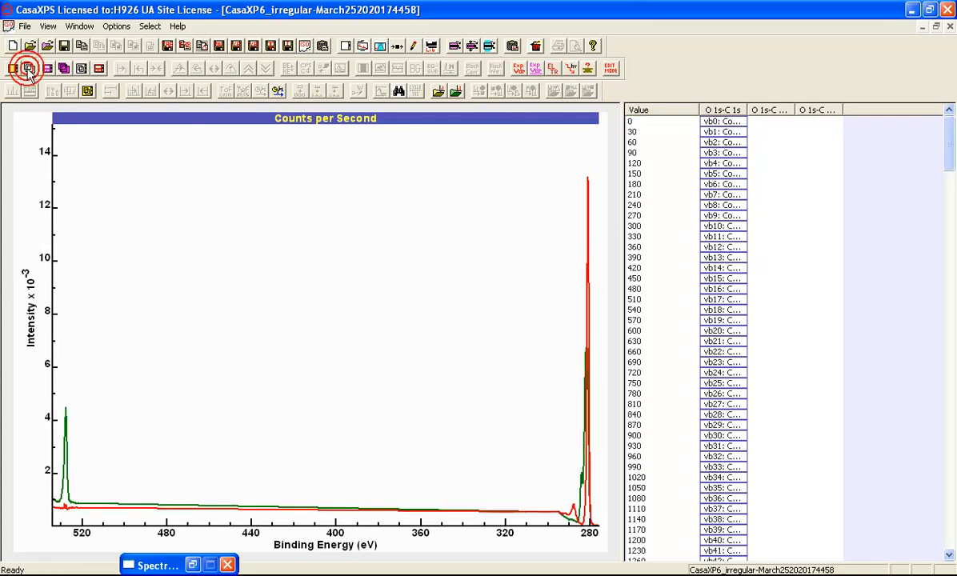
Step: Add vb1 and vb6 to the overlaid component spectra, enlarge the C 1s region, and normalise all traces min to max
{"action": "left_click", "coordinate": [664, 132]}
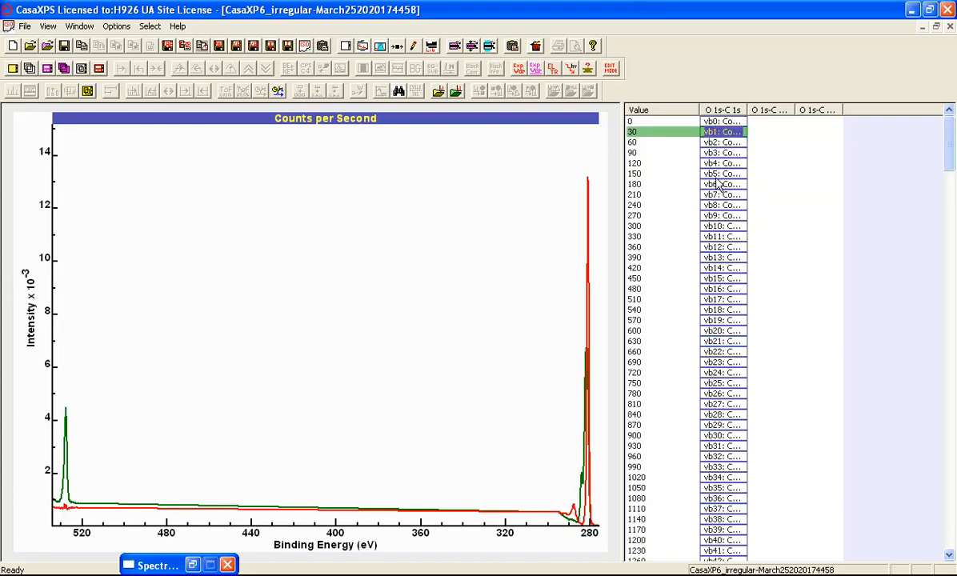
{"action": "left_click", "coordinate": [665, 184], "text": "ctrl"}
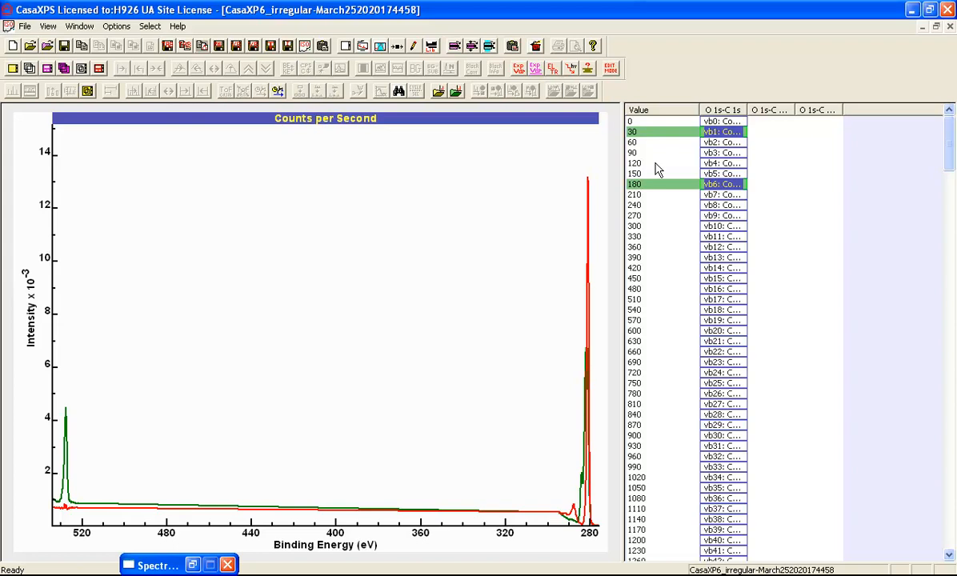
{"action": "left_click", "coordinate": [29, 69]}
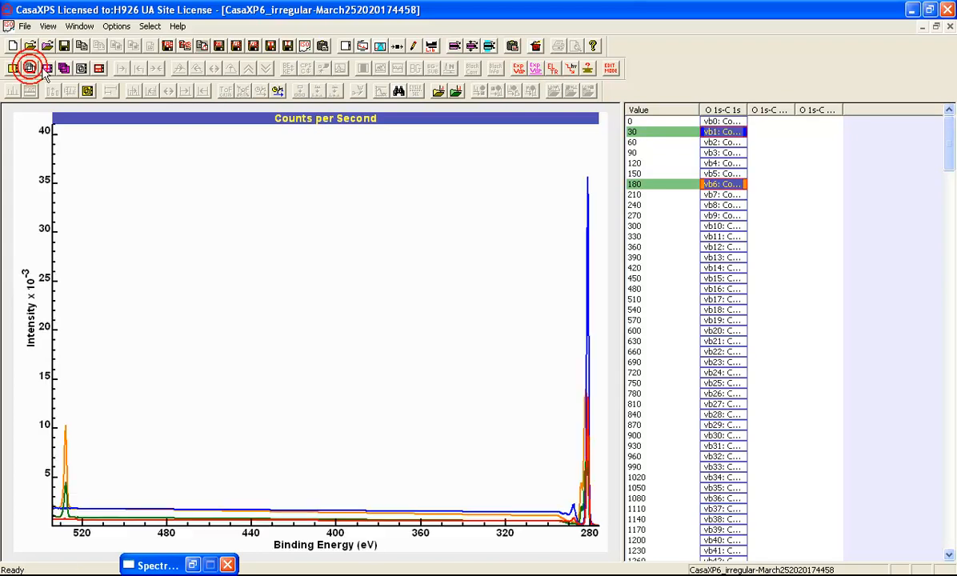
{"action": "left_click_drag", "start_coordinate": [549, 162], "coordinate": [604, 530]}
{"action": "left_click", "coordinate": [568, 452]}
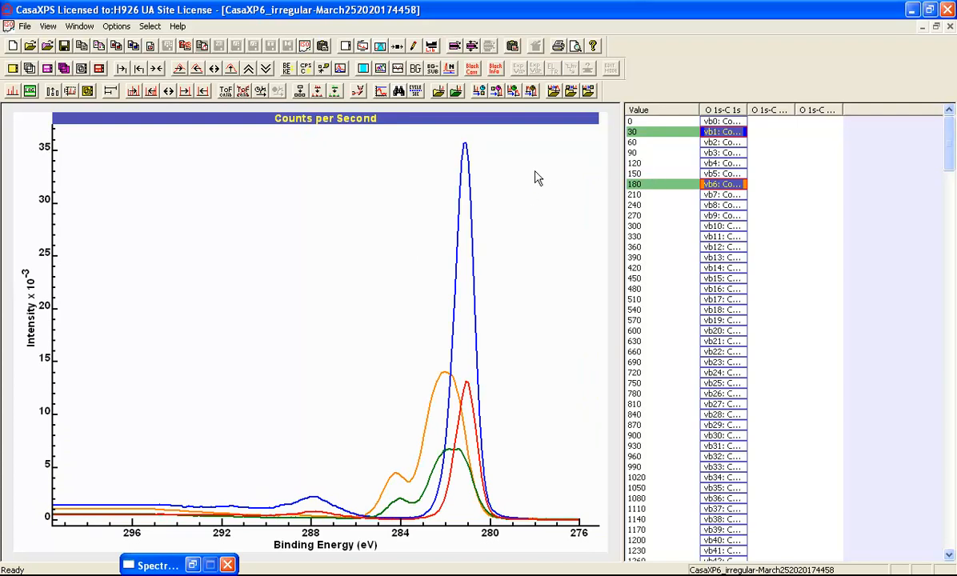
{"action": "left_click", "coordinate": [450, 74]}
{"action": "left_click", "coordinate": [450, 75]}
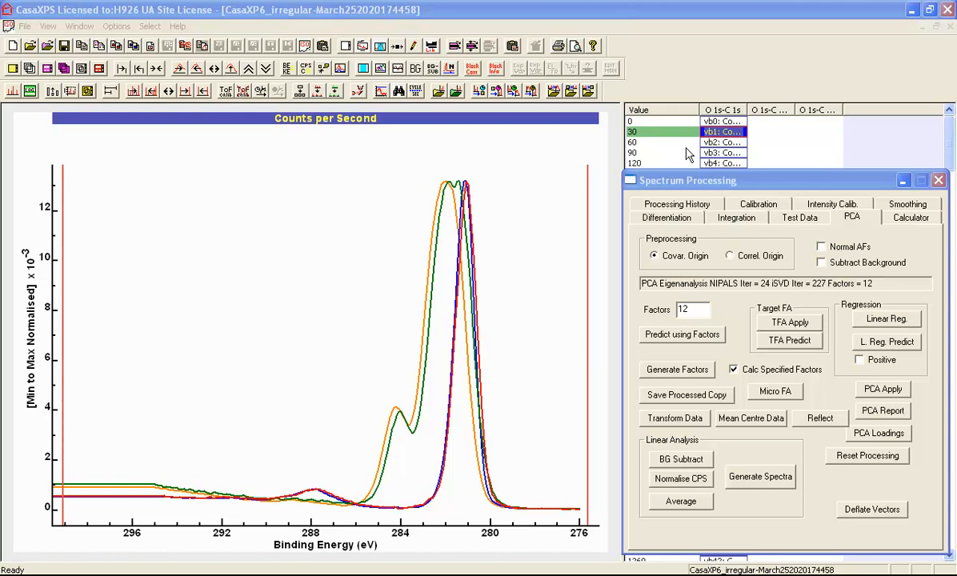
Step: Run a linear regression on all the original O 1s-C 1s spectra using the displayed components, and look across the result columns
{"action": "left_click", "coordinate": [716, 113]}
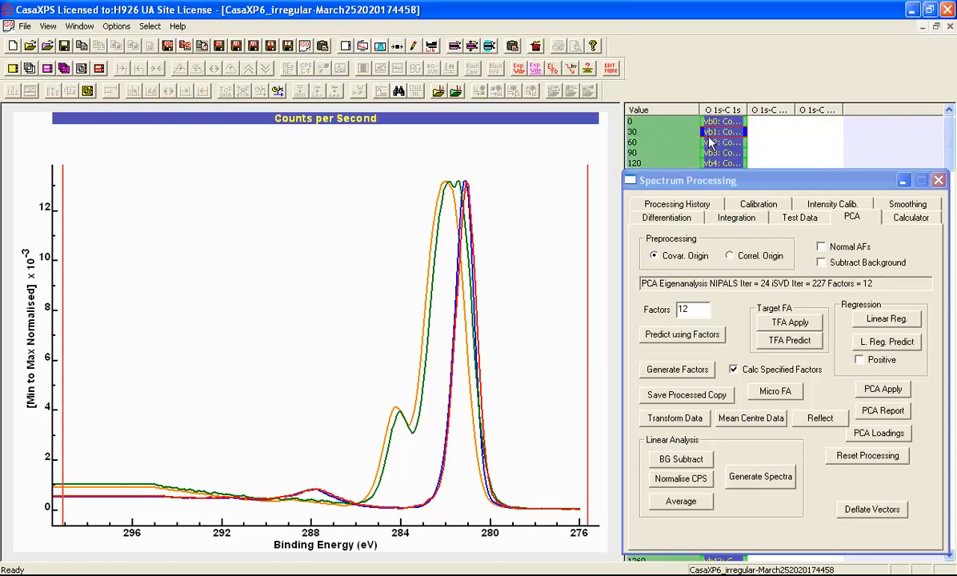
{"action": "left_click", "coordinate": [758, 478]}
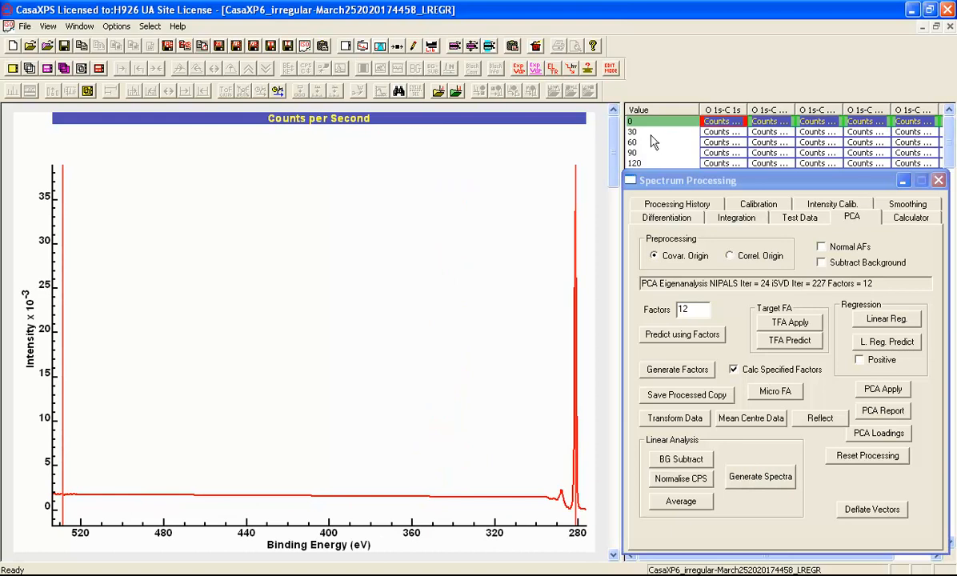
{"action": "left_click", "coordinate": [903, 180]}
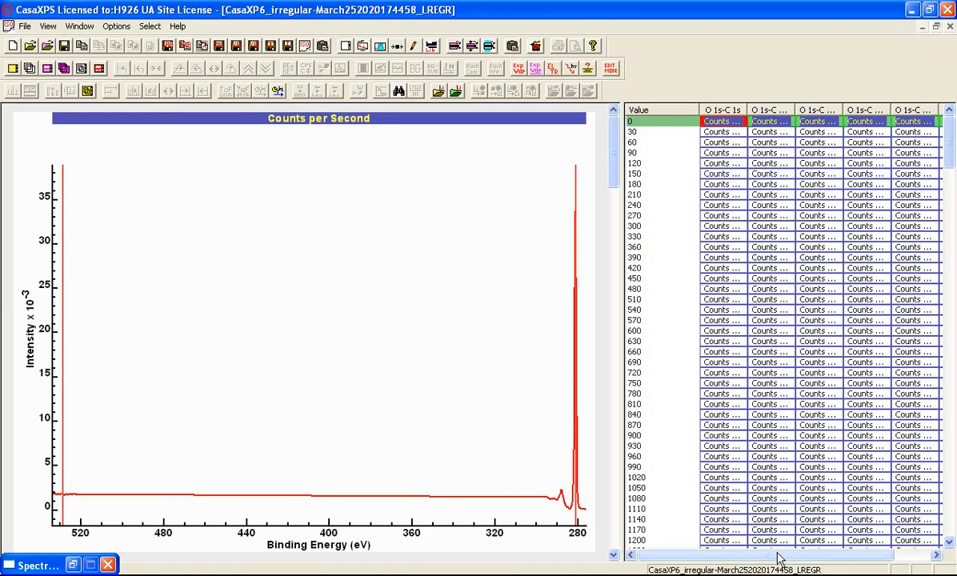
{"action": "left_click_drag", "start_coordinate": [776, 554], "coordinate": [885, 557]}
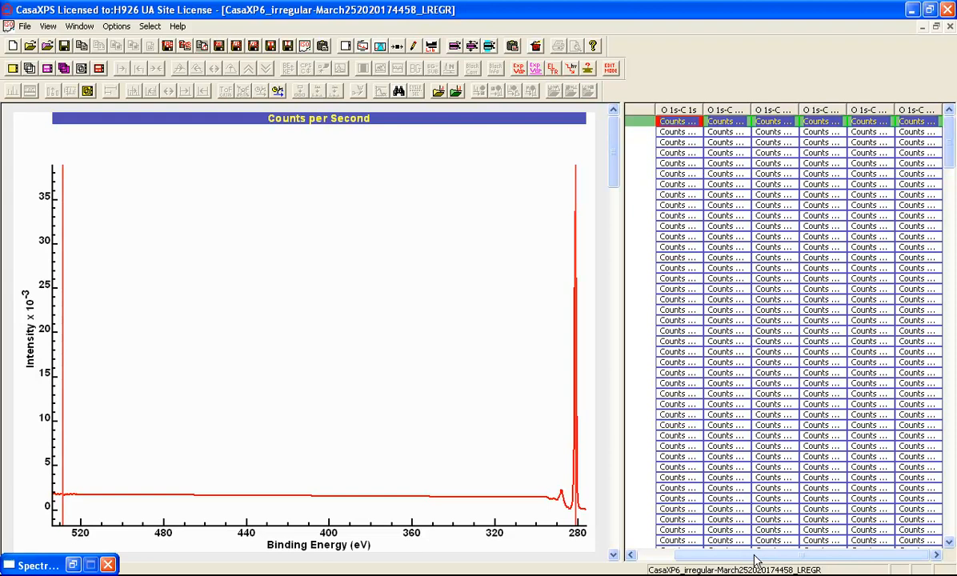
{"action": "left_click_drag", "start_coordinate": [754, 555], "coordinate": [709, 555]}
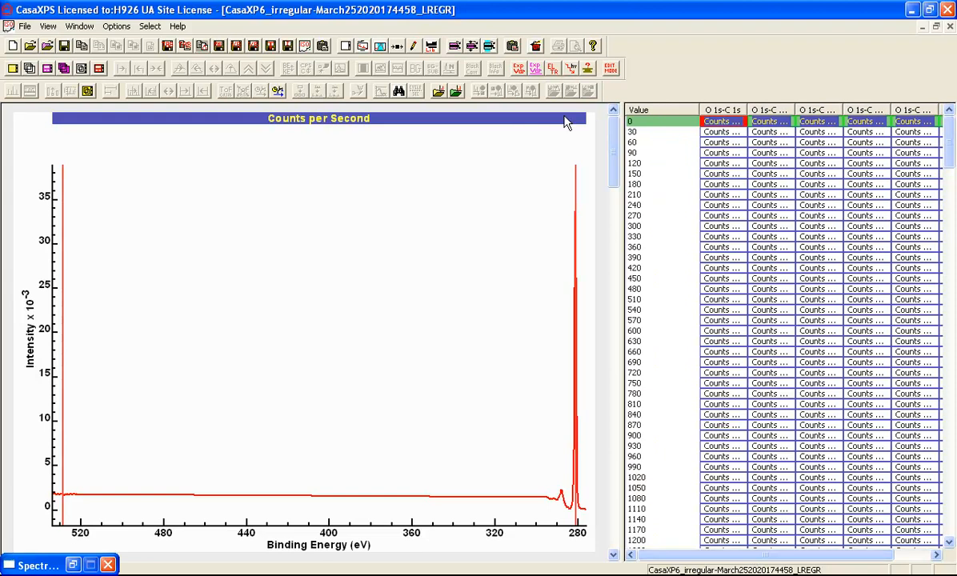
Step: Overlay the regression results for row 0 without normalisation and inspect the C 1s region close up
{"action": "left_click", "coordinate": [83, 70]}
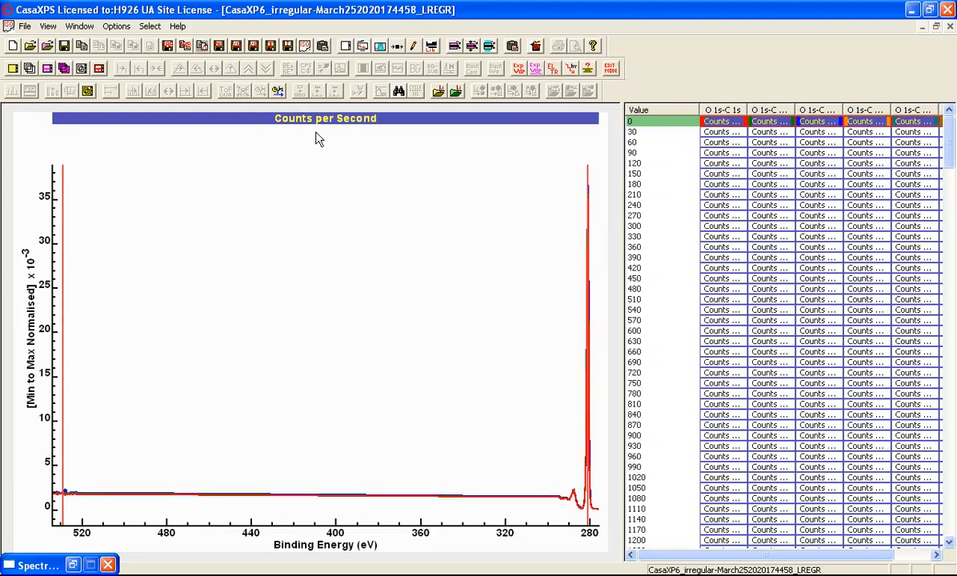
{"action": "left_click", "coordinate": [388, 149]}
{"action": "left_click", "coordinate": [417, 68]}
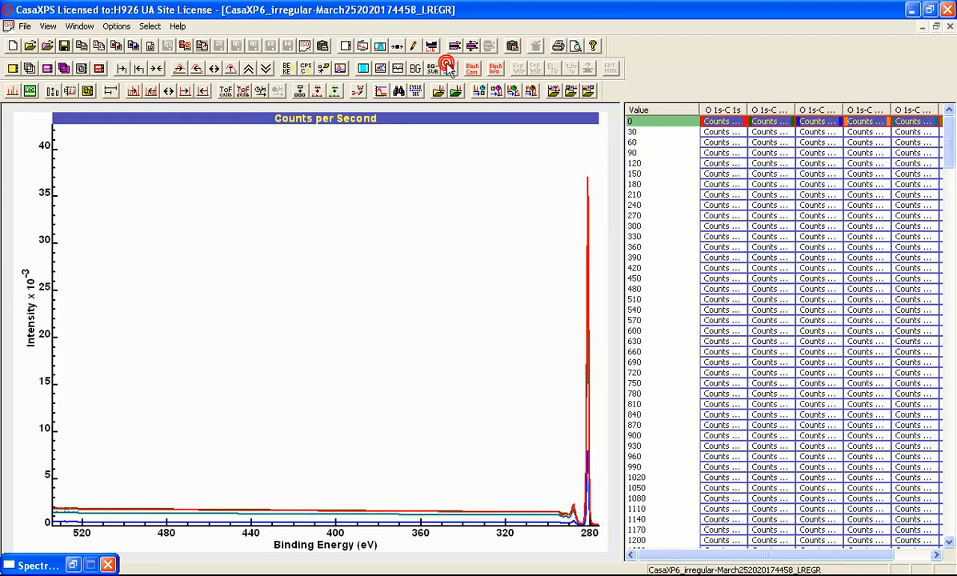
{"action": "left_click_drag", "start_coordinate": [558, 163], "coordinate": [532, 434]}
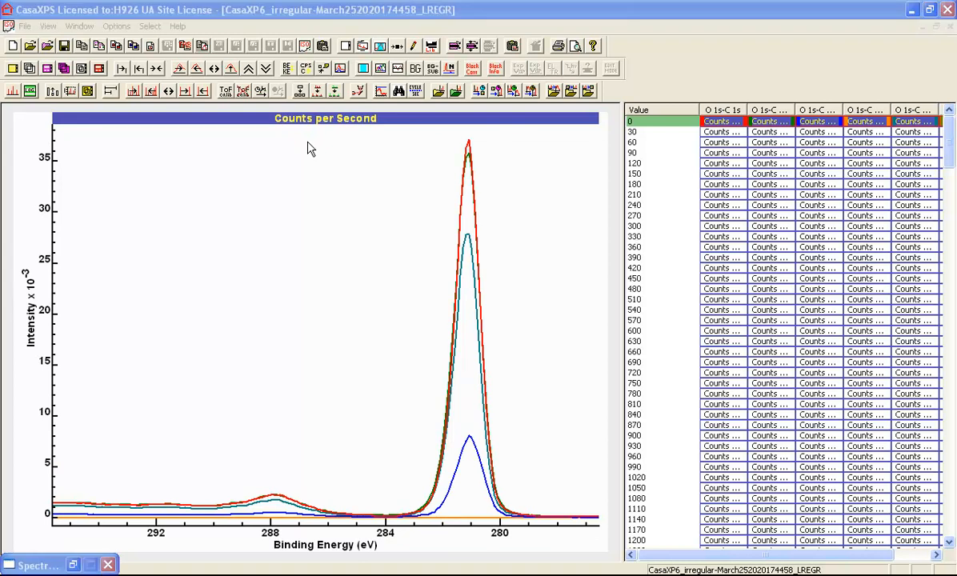
Step: Examine the overlaid C 1s regression fits and their component spectra row by row, from row 30 through row 660
{"action": "left_click", "coordinate": [318, 148]}
{"action": "key", "text": "Down"}
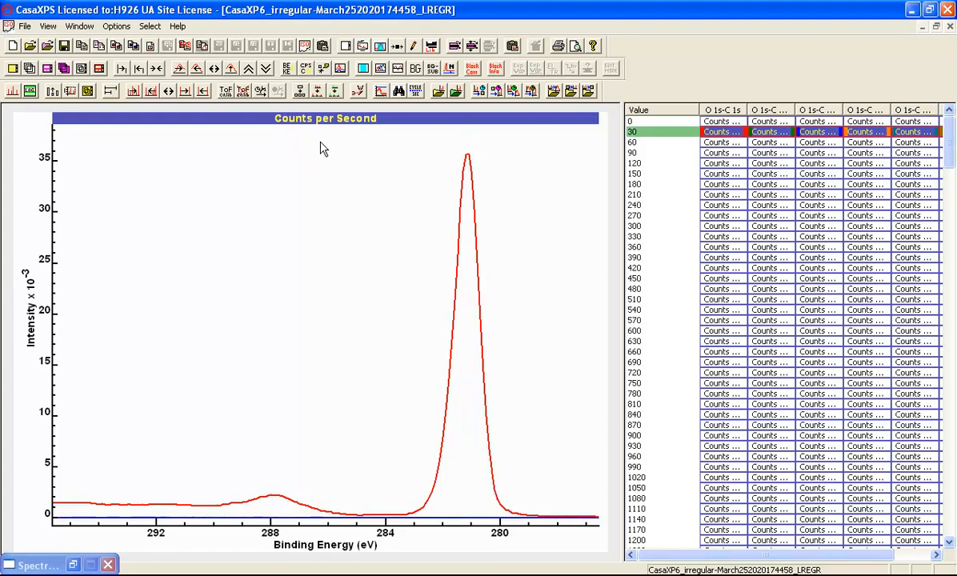
{"action": "key", "text": "Down"}
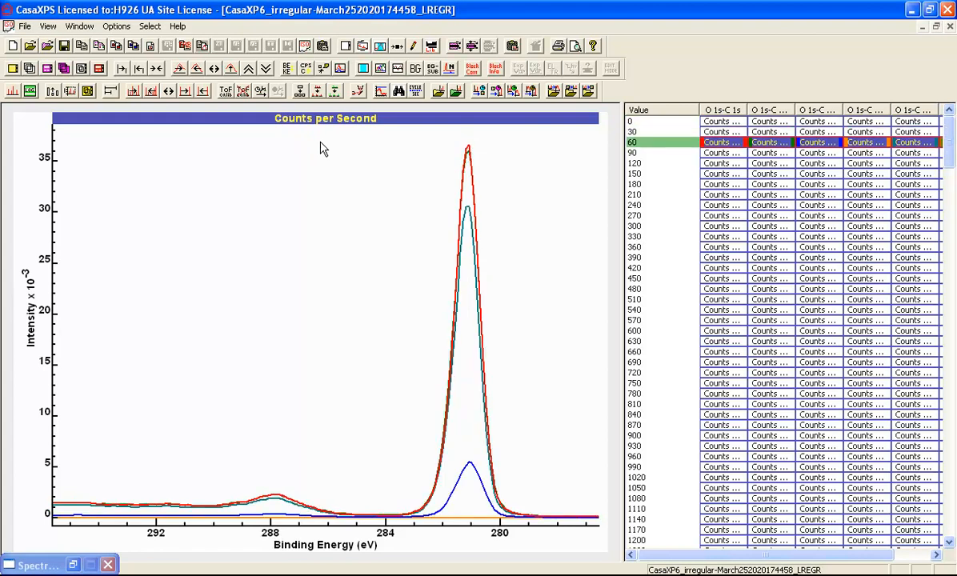
{"action": "key", "text": "Down"}
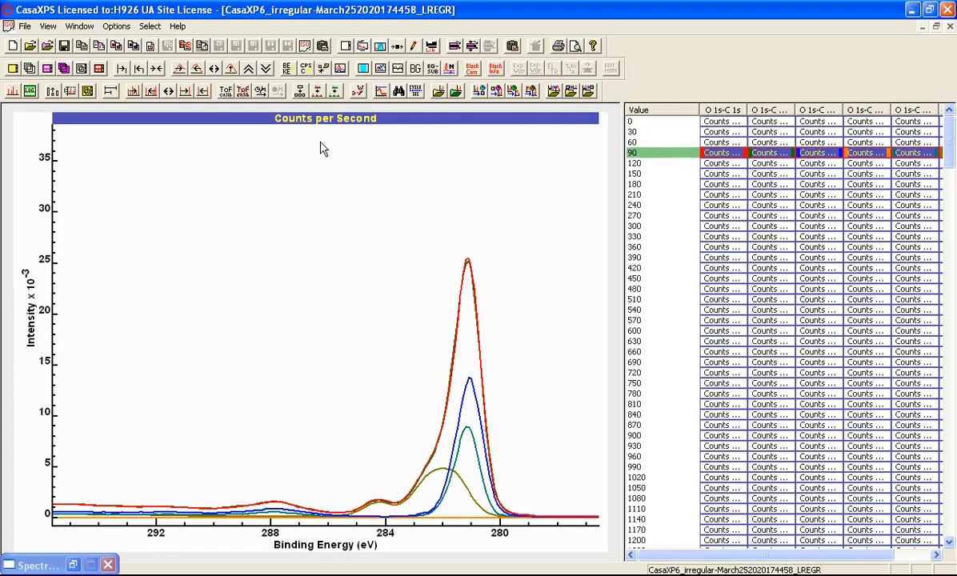
{"action": "key", "text": "Down"}
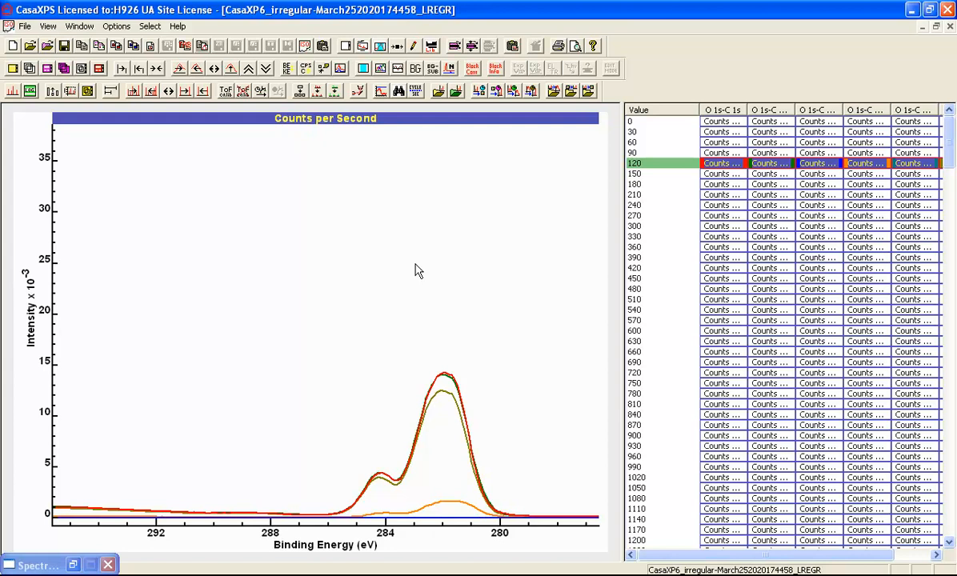
{"action": "key", "text": "Down"}
{"action": "key", "text": "Down"}
{"action": "key", "text": "Down"}
{"action": "key", "text": "Down"}
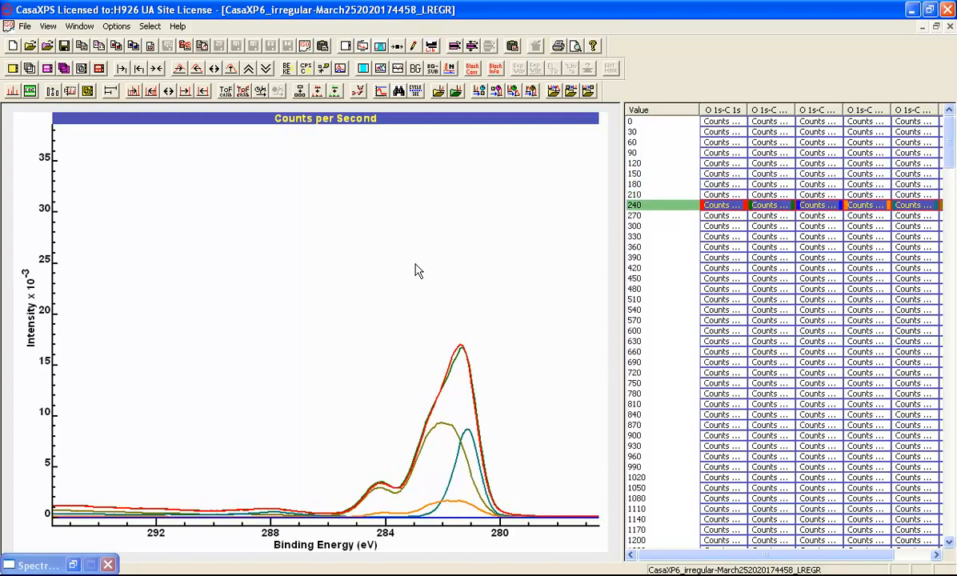
{"action": "key", "text": "Down"}
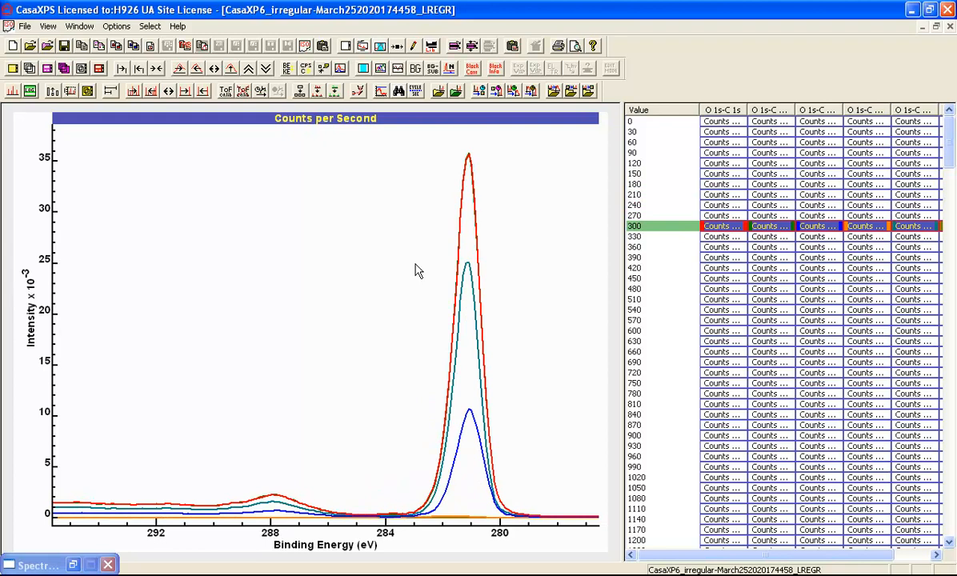
{"action": "key", "text": "Down"}
{"action": "key", "text": "Down"}
{"action": "key", "text": "Down"}
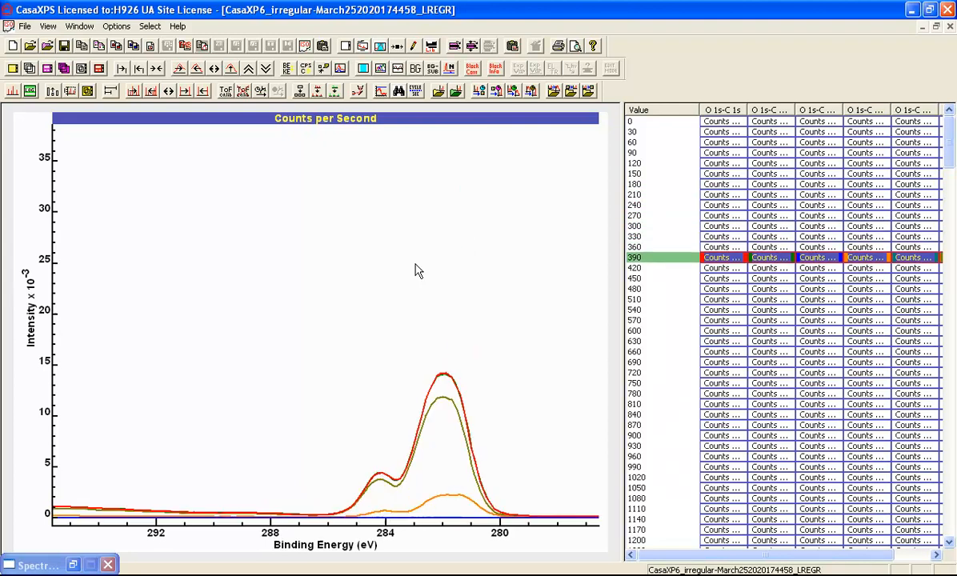
{"action": "key", "text": "Down"}
{"action": "key", "text": "Down"}
{"action": "key", "text": "Down"}
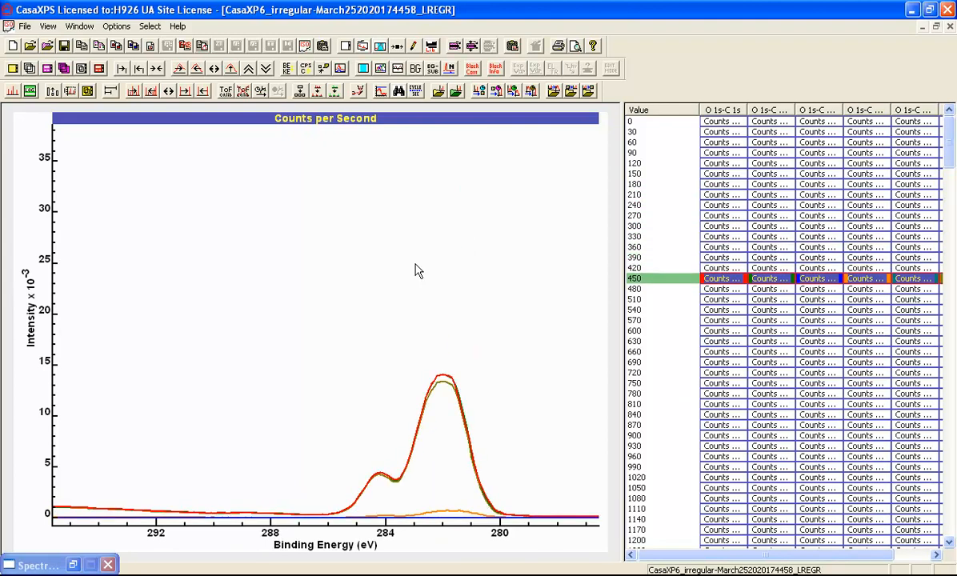
{"action": "key", "text": "Down"}
{"action": "key", "text": "Down"}
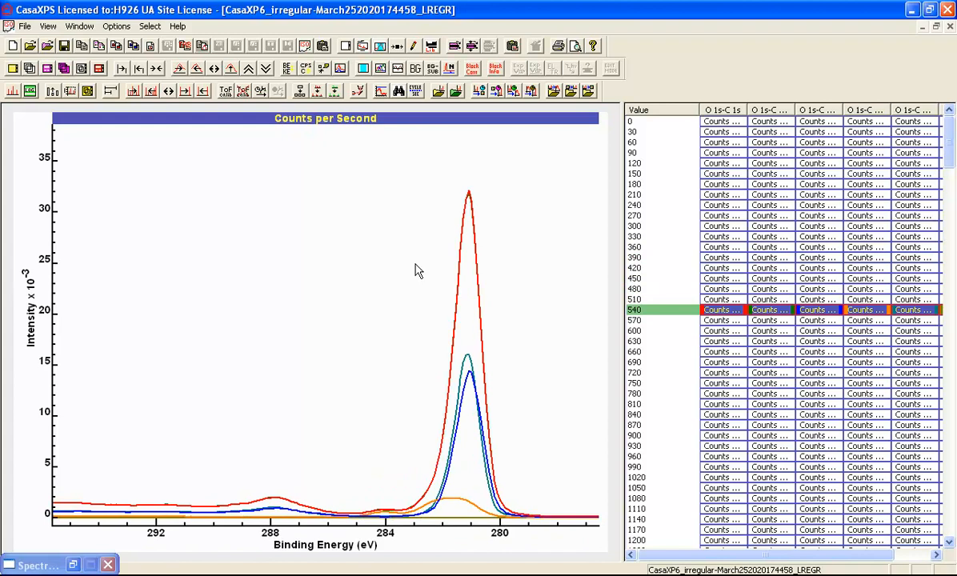
{"action": "key", "text": "Down"}
{"action": "key", "text": "Down"}
{"action": "key", "text": "Down"}
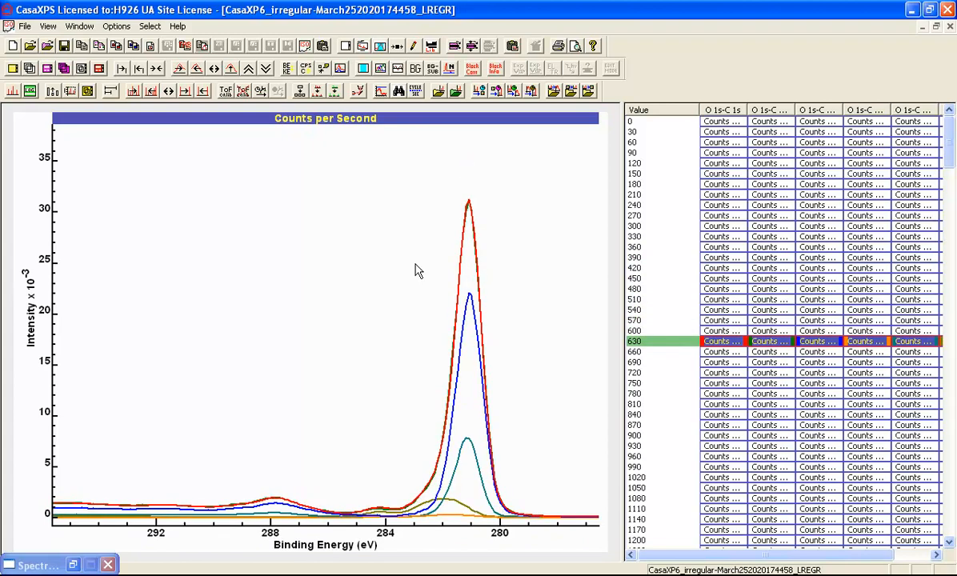
{"action": "key", "text": "Down"}
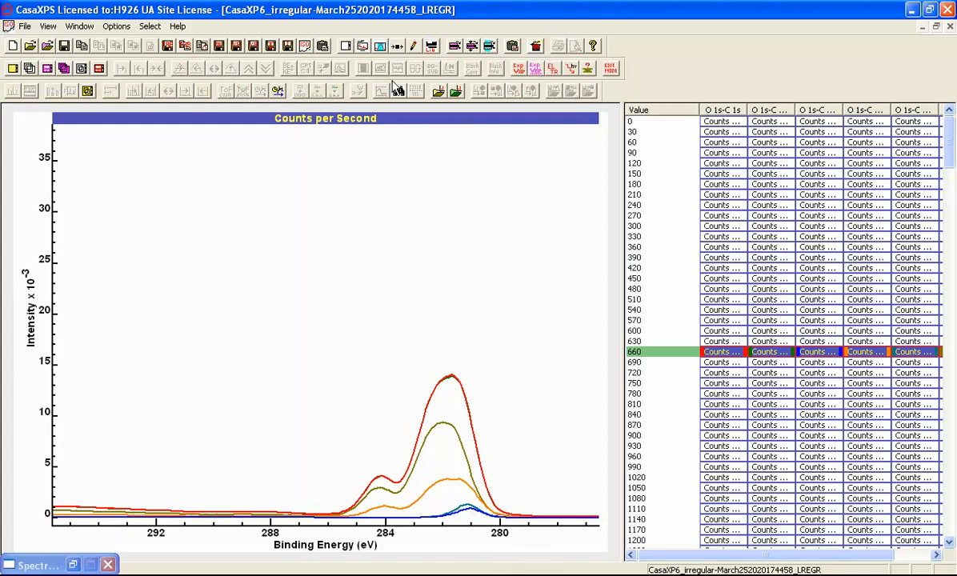
Step: Open the quantification parameters and overlay only the fourth- and sixth-column component spectra of row 660, with the dialog clear of the plot
{"action": "left_click", "coordinate": [380, 45]}
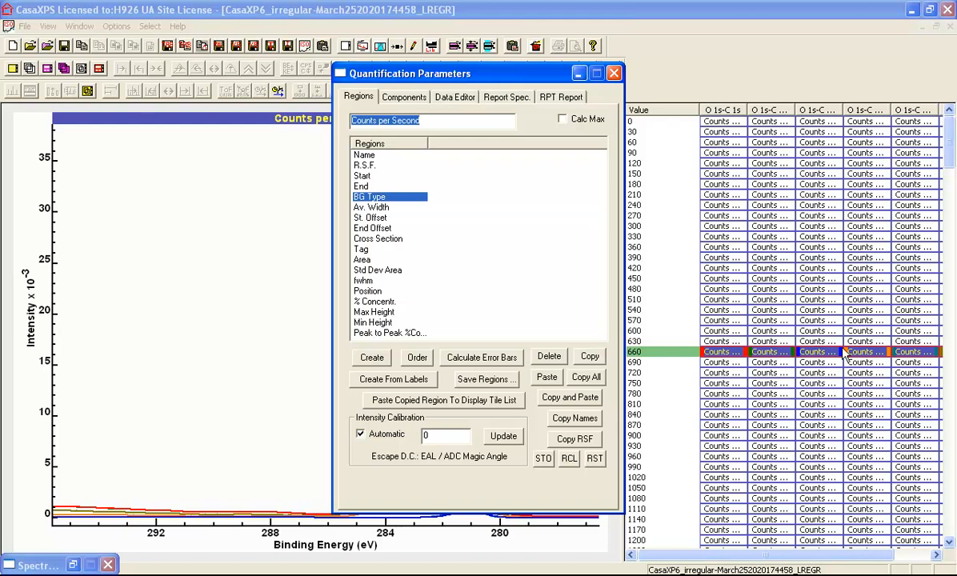
{"action": "left_click", "coordinate": [764, 538]}
{"action": "left_click_drag", "start_coordinate": [773, 558], "coordinate": [783, 558]}
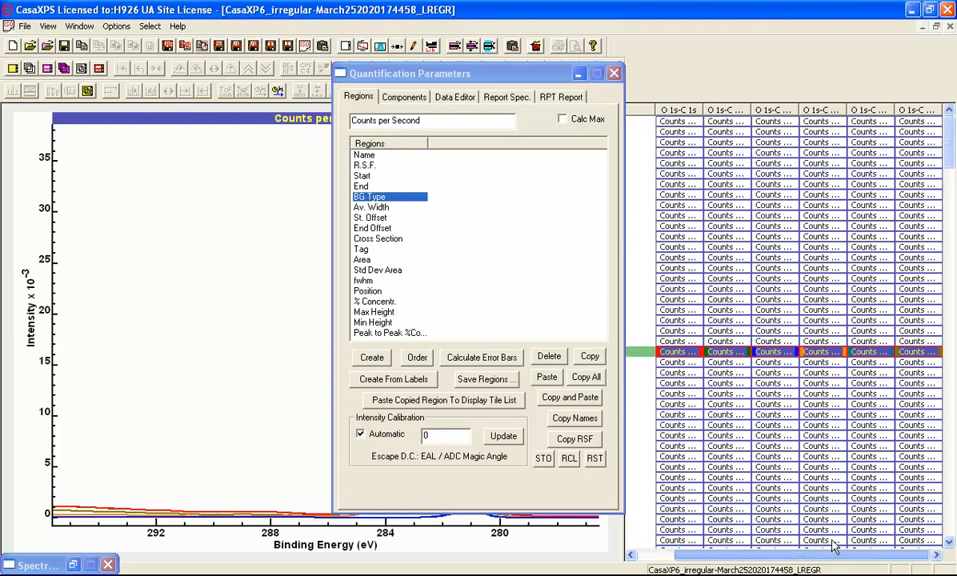
{"action": "left_click", "coordinate": [824, 352]}
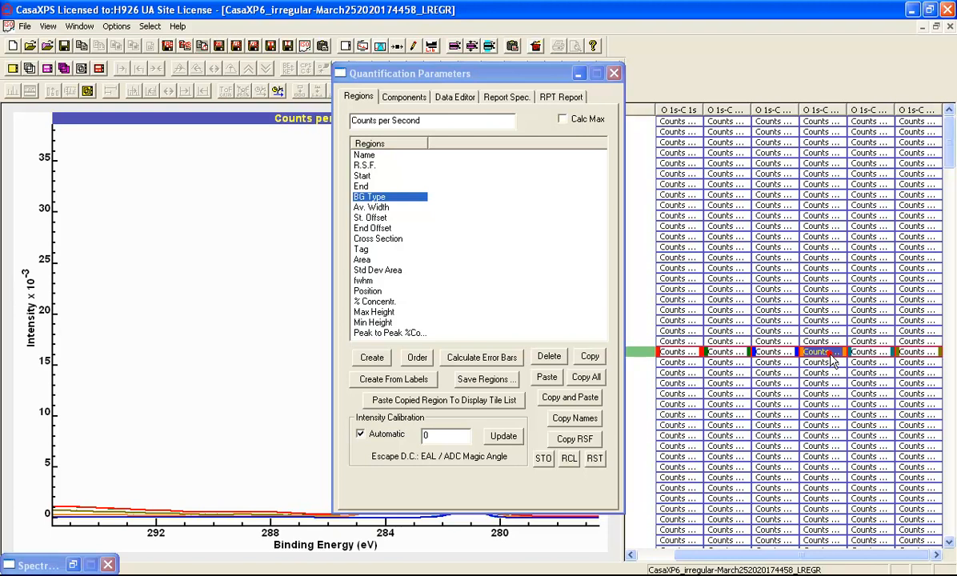
{"action": "left_click", "coordinate": [915, 358], "text": "ctrl"}
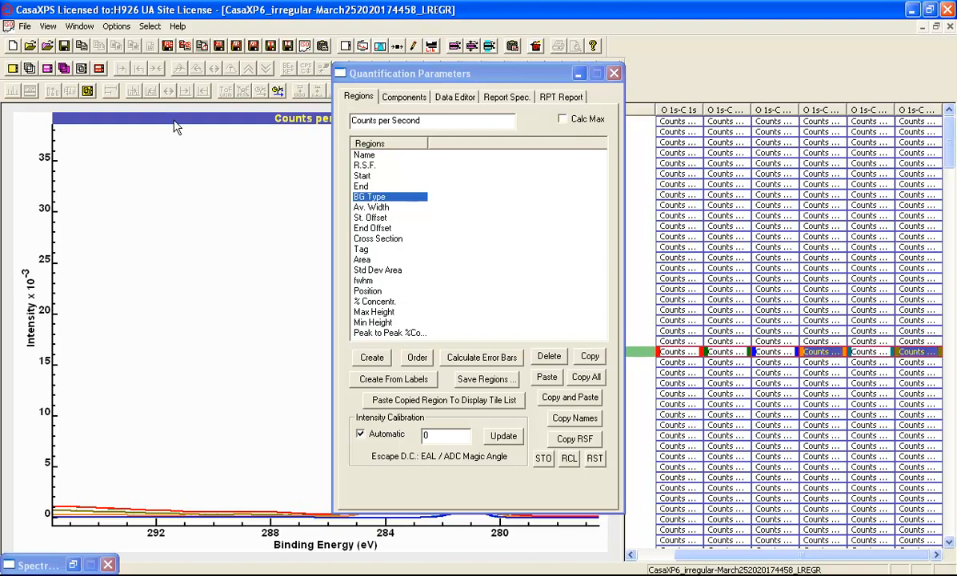
{"action": "left_click", "coordinate": [28, 69]}
{"action": "left_click_drag", "start_coordinate": [392, 68], "coordinate": [698, 127]}
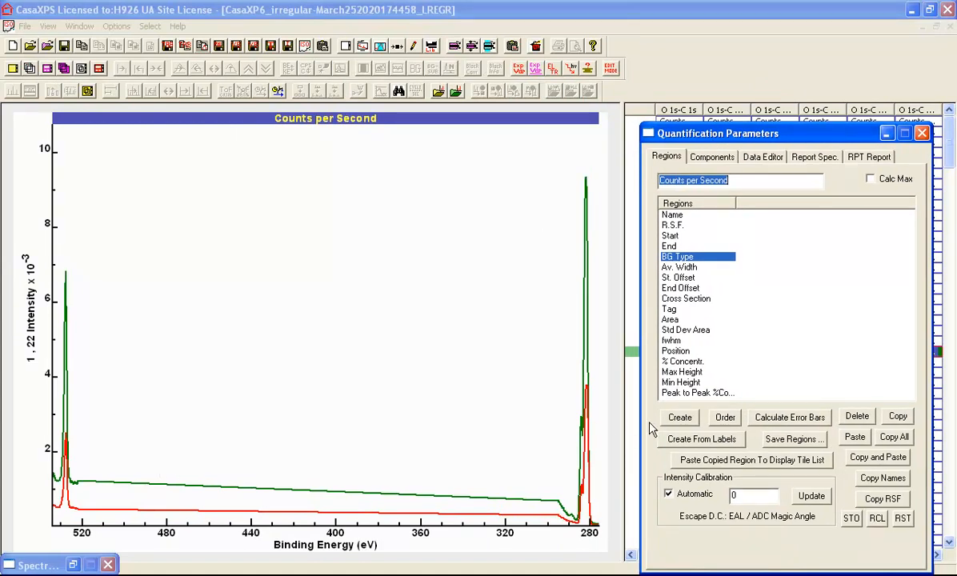
Step: Create a quantification region and fit its limits around the C 1s peak, from about 290.4 to 278.5 eV
{"action": "left_click", "coordinate": [679, 417]}
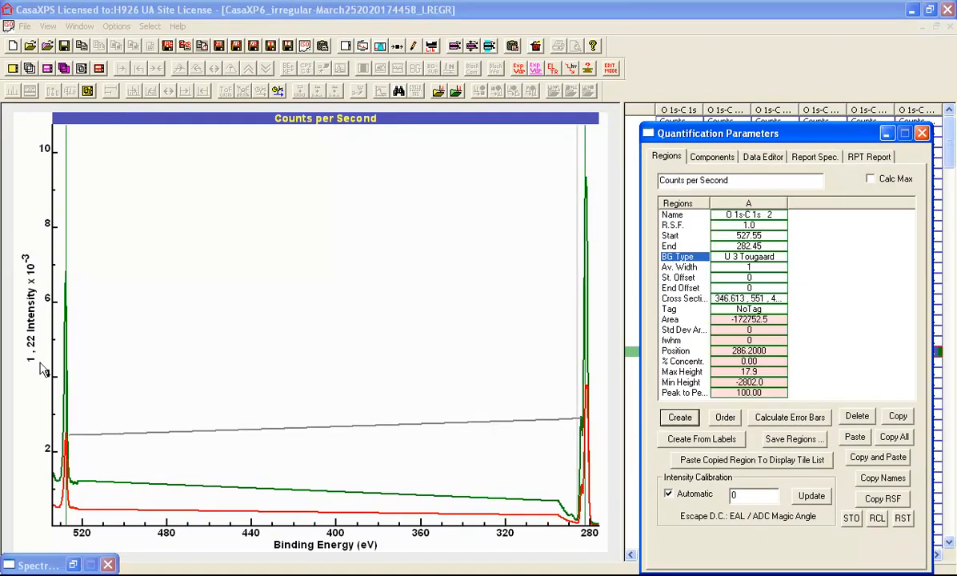
{"action": "left_click_drag", "start_coordinate": [68, 368], "coordinate": [591, 361]}
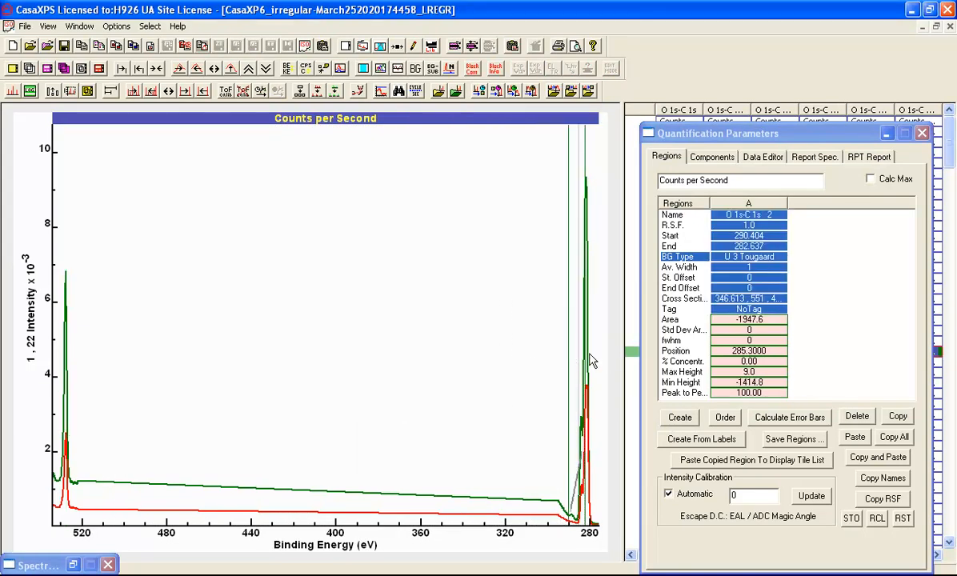
{"action": "left_click", "coordinate": [764, 203]}
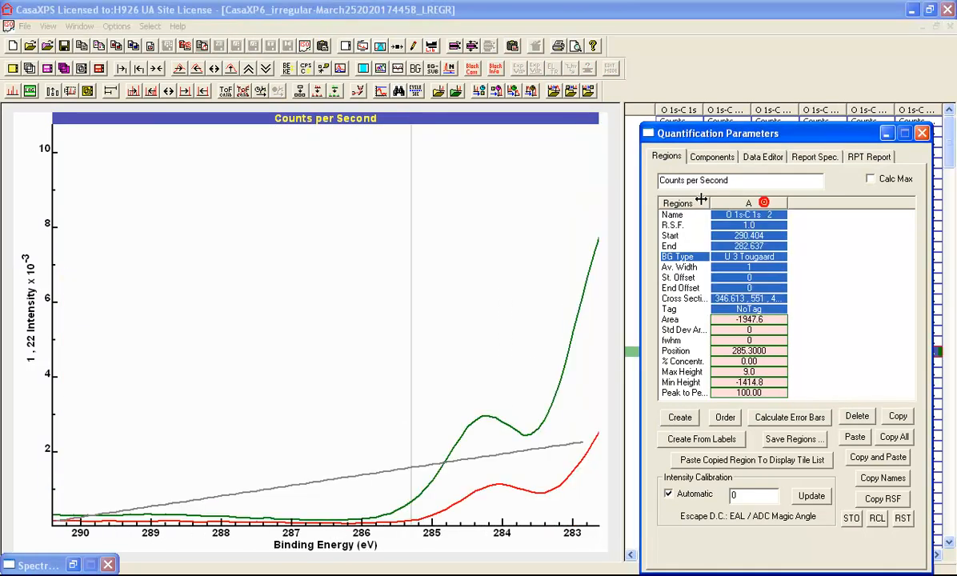
{"action": "left_click", "coordinate": [166, 91]}
{"action": "left_click", "coordinate": [167, 91]}
{"action": "left_click", "coordinate": [166, 91]}
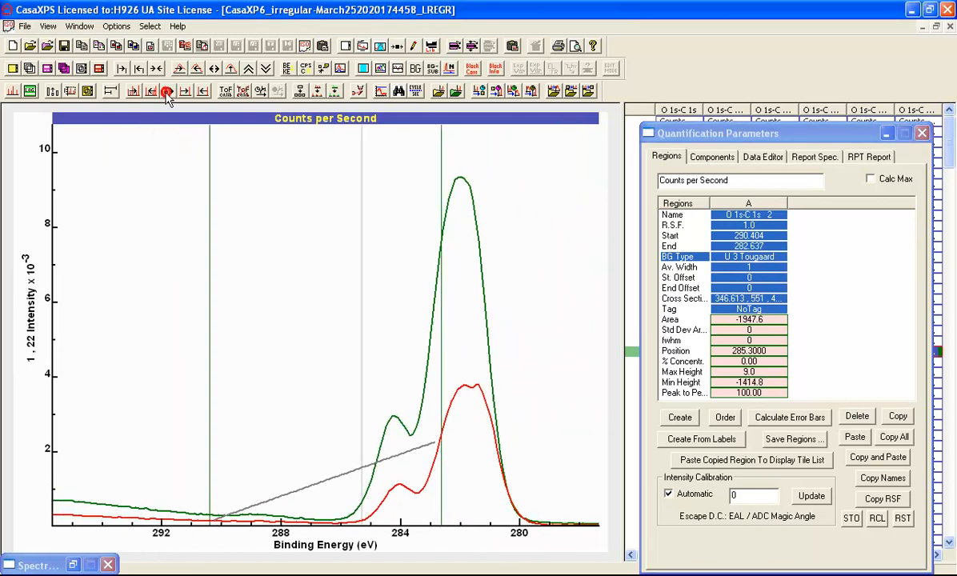
{"action": "left_click", "coordinate": [166, 91]}
{"action": "left_click_drag", "start_coordinate": [431, 162], "coordinate": [545, 178]}
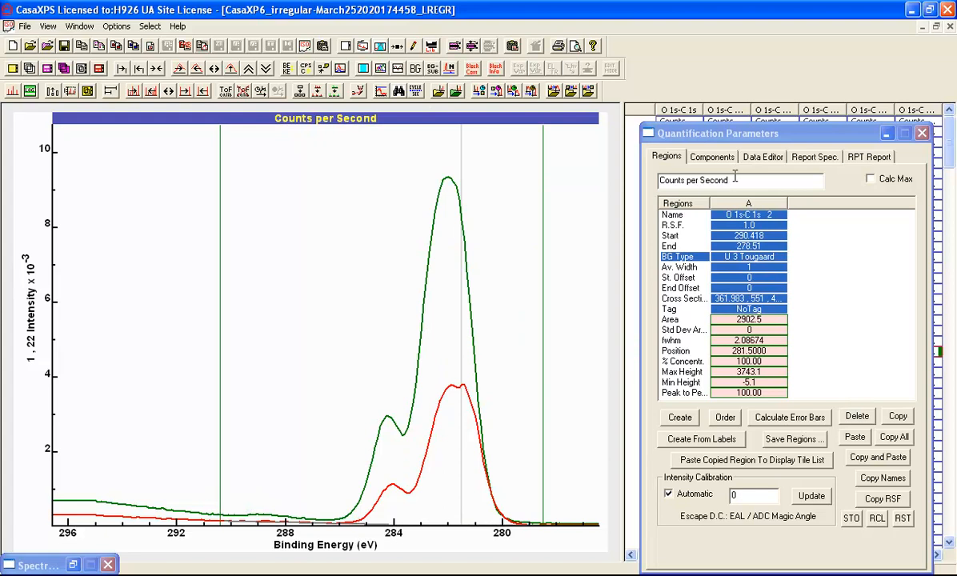
Step: Name the C 1s region C 1s PVP
{"action": "left_click", "coordinate": [767, 213]}
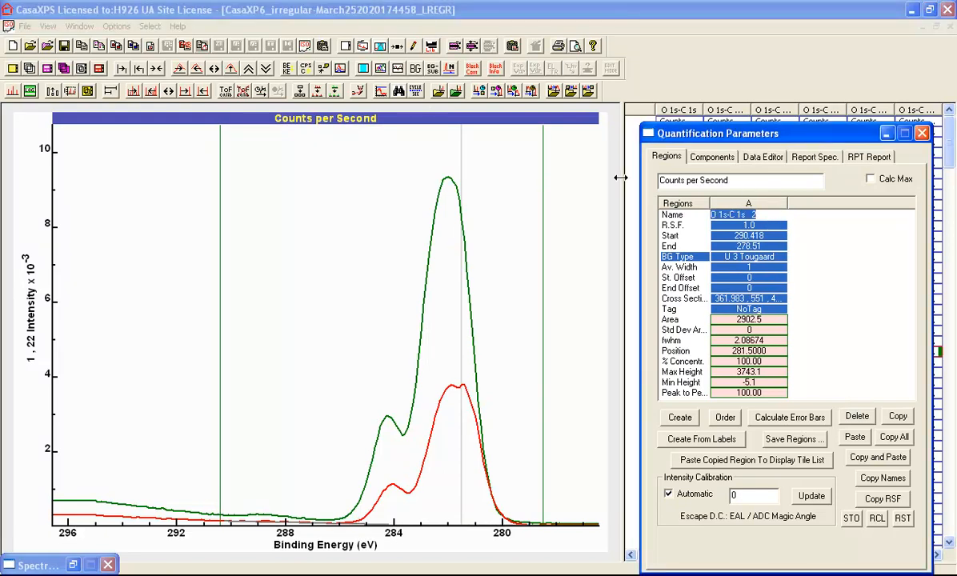
{"action": "type", "text": "C 1s PVP"}
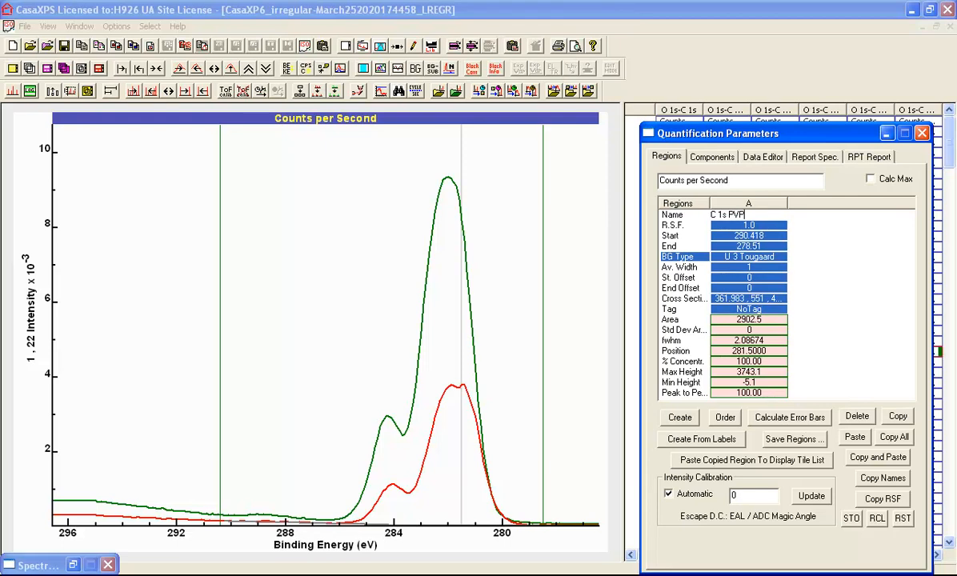
{"action": "key", "text": "Return"}
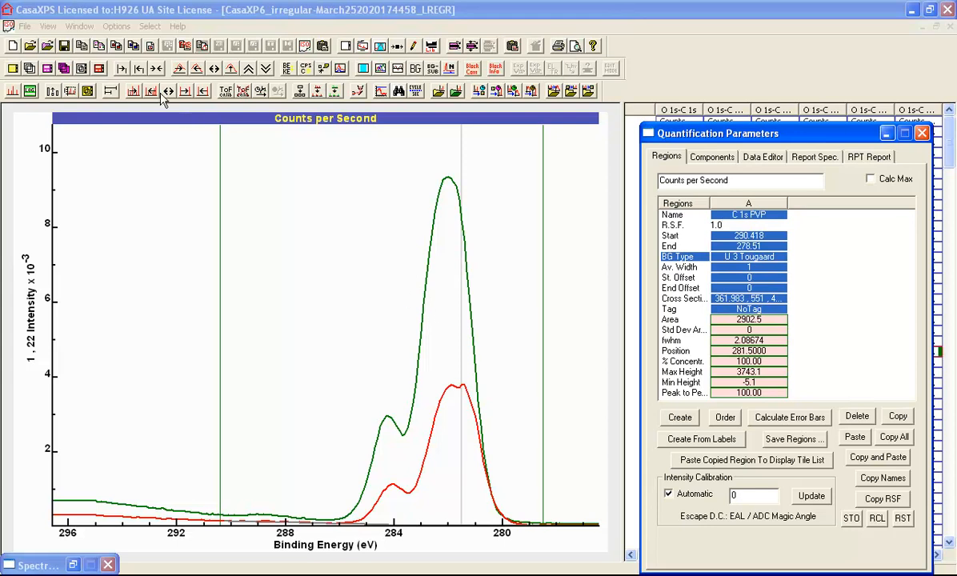
Step: Create a second region over the O 1s peak, from about 530.6 to 525.0 eV, and name it O 1s PVP
{"action": "left_click", "coordinate": [158, 70]}
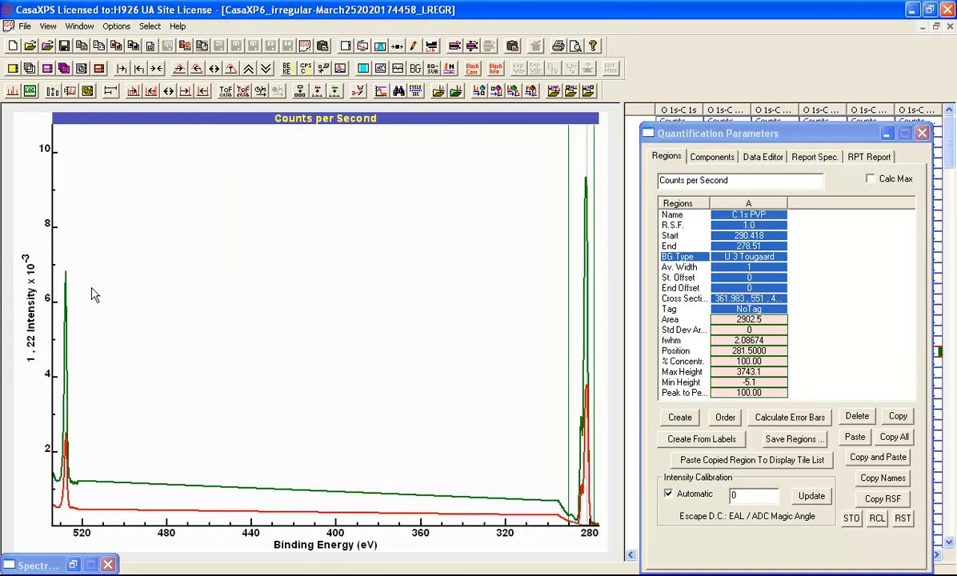
{"action": "left_click_drag", "start_coordinate": [62, 264], "coordinate": [67, 510]}
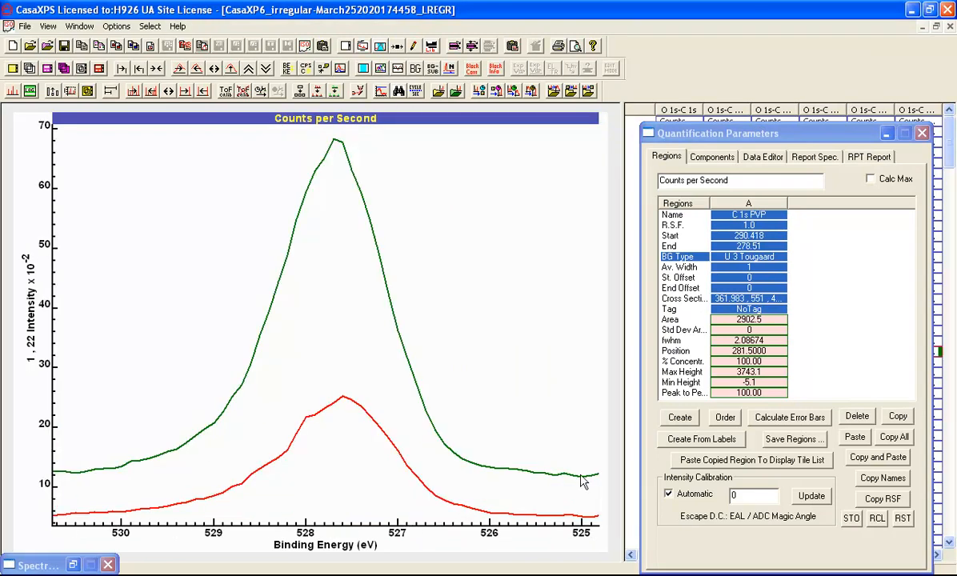
{"action": "left_click", "coordinate": [680, 418]}
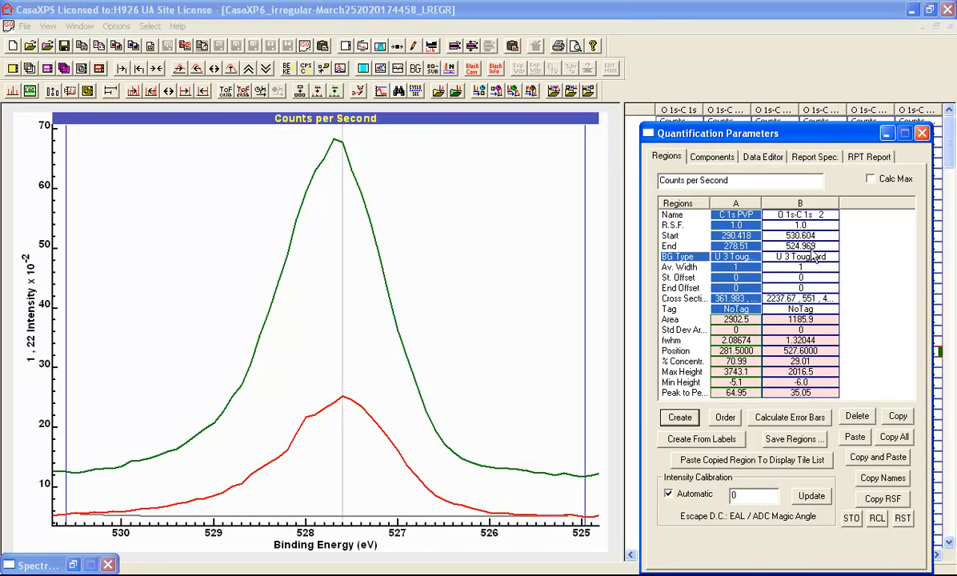
{"action": "left_click", "coordinate": [826, 213]}
{"action": "left_click_drag", "start_coordinate": [825, 213], "coordinate": [641, 210]}
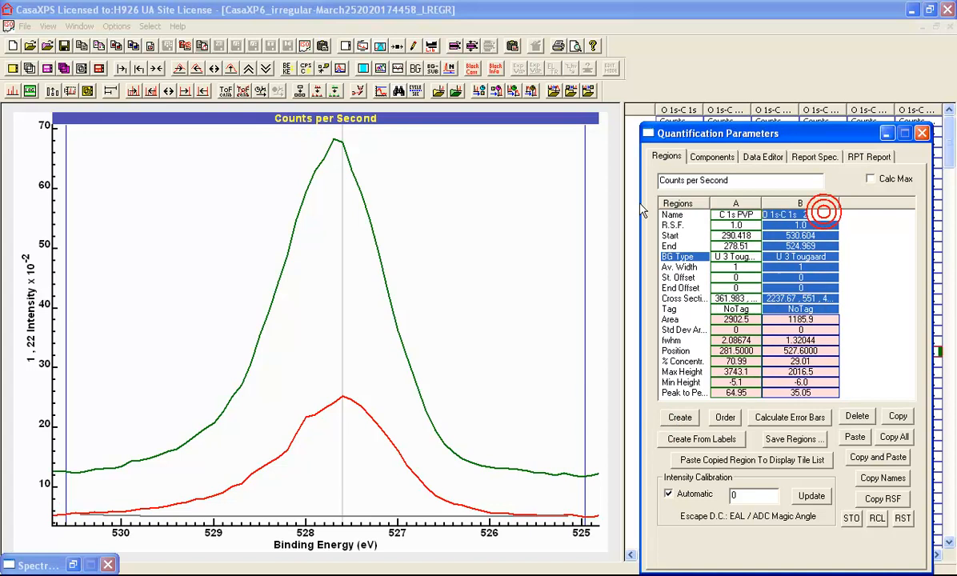
{"action": "type", "text": "O 1s"}
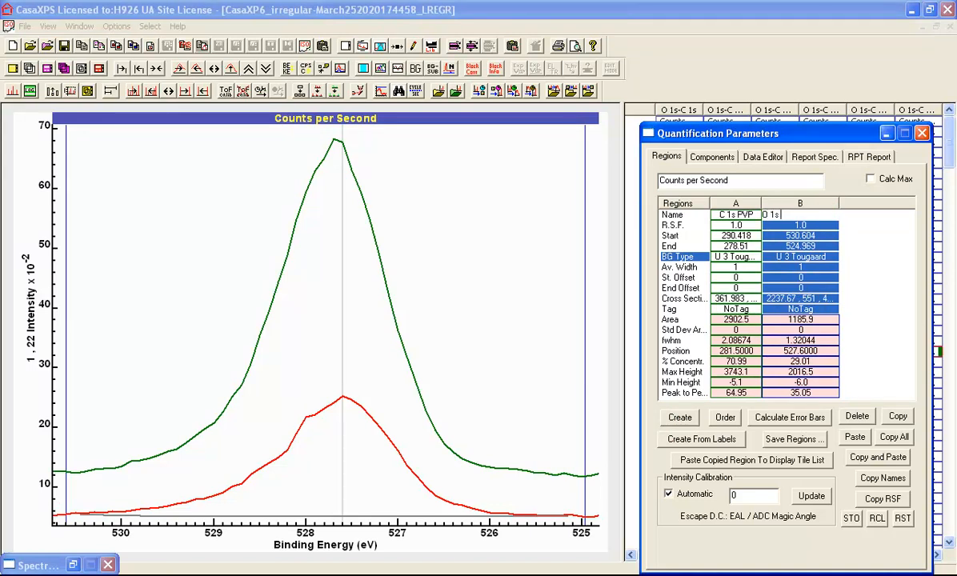
{"action": "key", "text": "Return"}
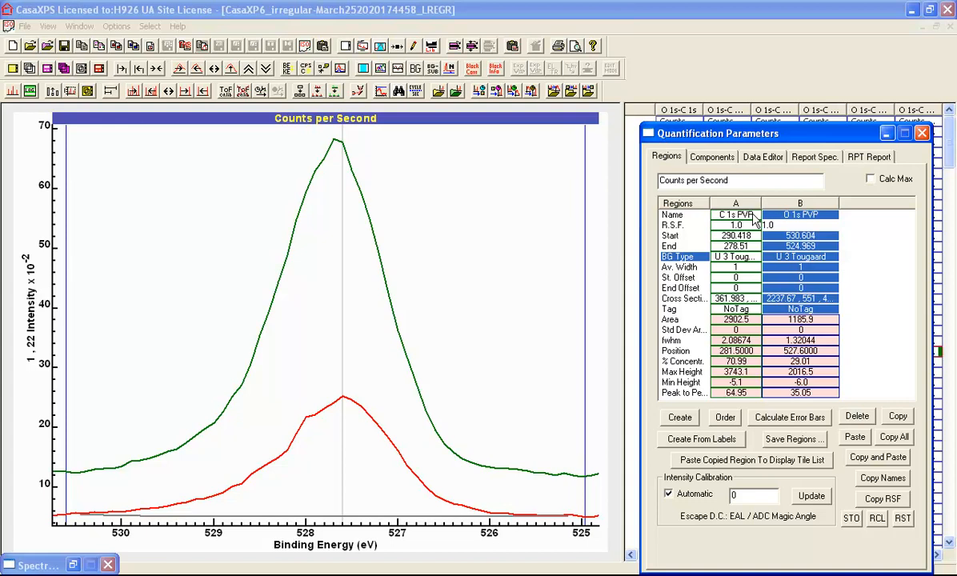
Step: Rename region B as O 1s to assign the library R.S.F. of 2.93, and rename it back to O 1s PVP
{"action": "left_click", "coordinate": [823, 216]}
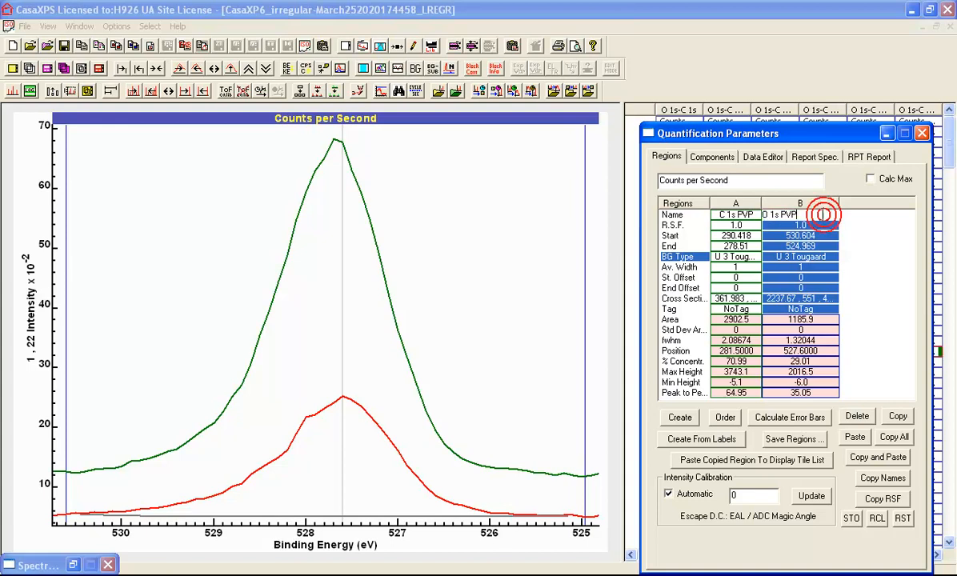
{"action": "key", "text": "Return"}
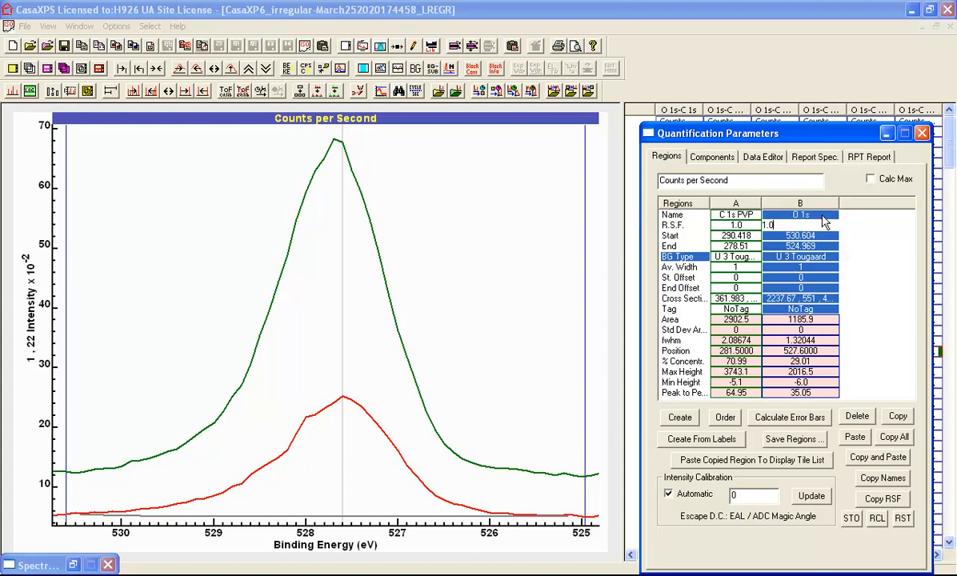
{"action": "key", "text": "Return"}
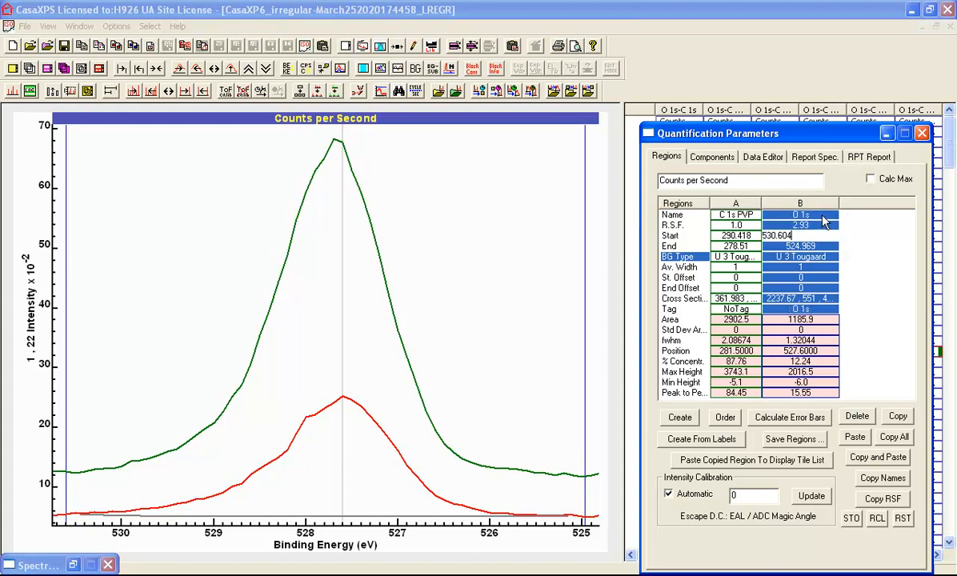
{"action": "left_click", "coordinate": [813, 215]}
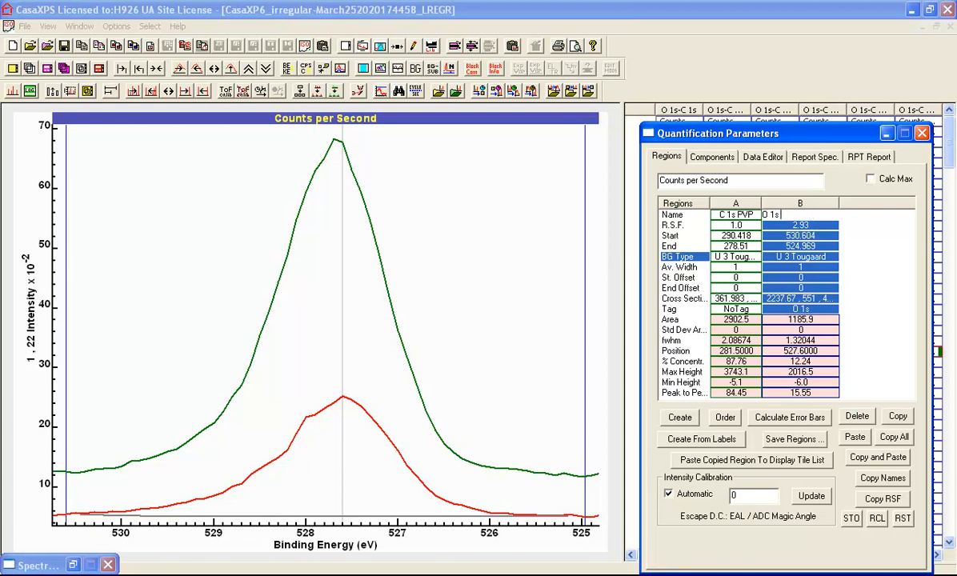
{"action": "key", "text": "Return"}
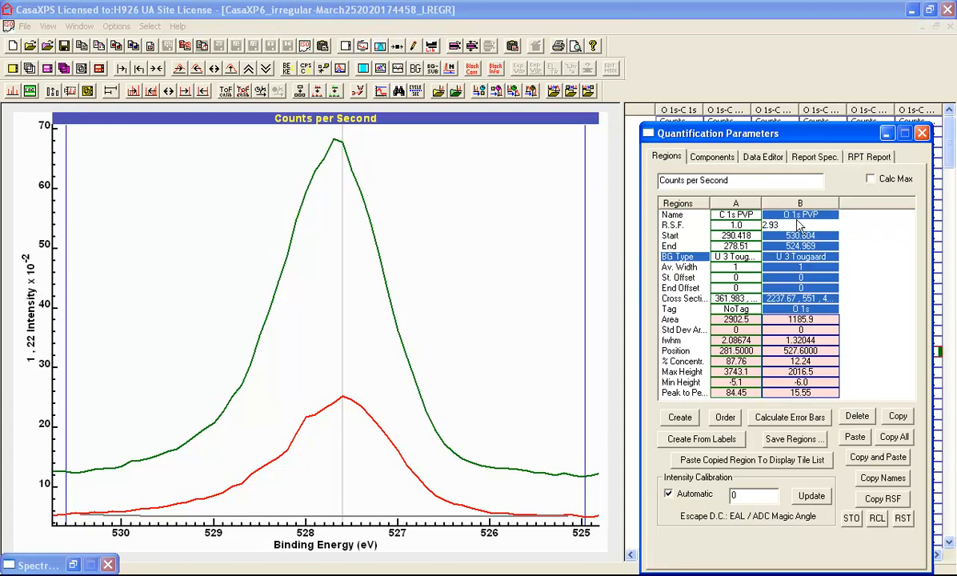
Step: Check the R.S.F. entries of the O 1s PVP and C 1s PVP regions and show the full energy range
{"action": "left_click_drag", "start_coordinate": [792, 224], "coordinate": [759, 225]}
{"action": "left_click", "coordinate": [738, 225]}
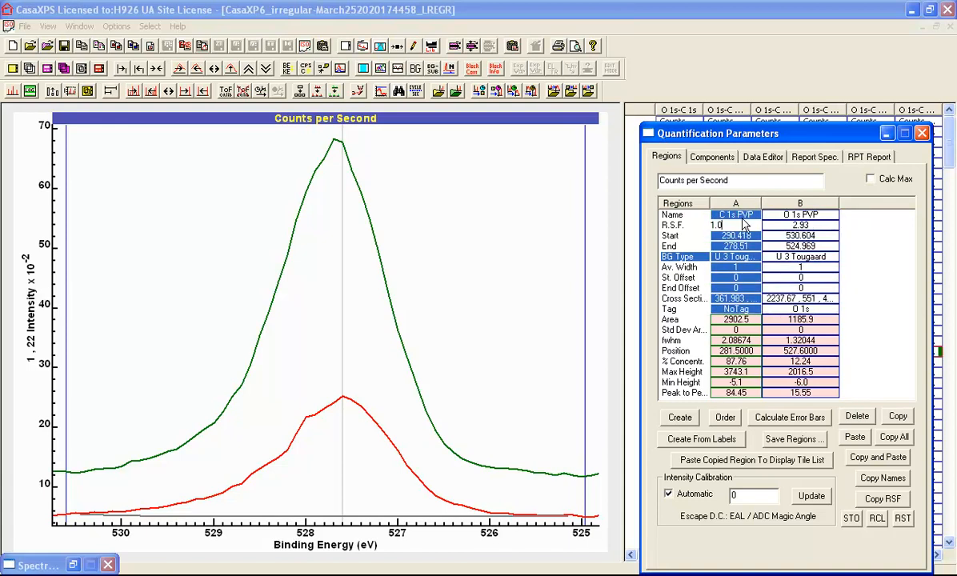
{"action": "left_click", "coordinate": [159, 68]}
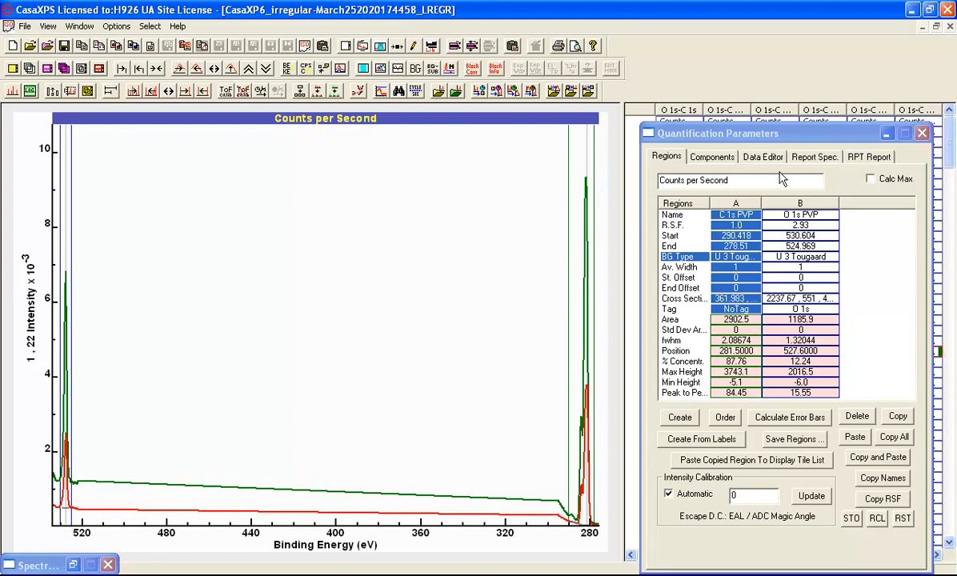
Step: Propagate the C 1s PVP and O 1s PVP regions from the active block to all spectra in both PVP component columns
{"action": "left_click_drag", "start_coordinate": [791, 137], "coordinate": [454, 88]}
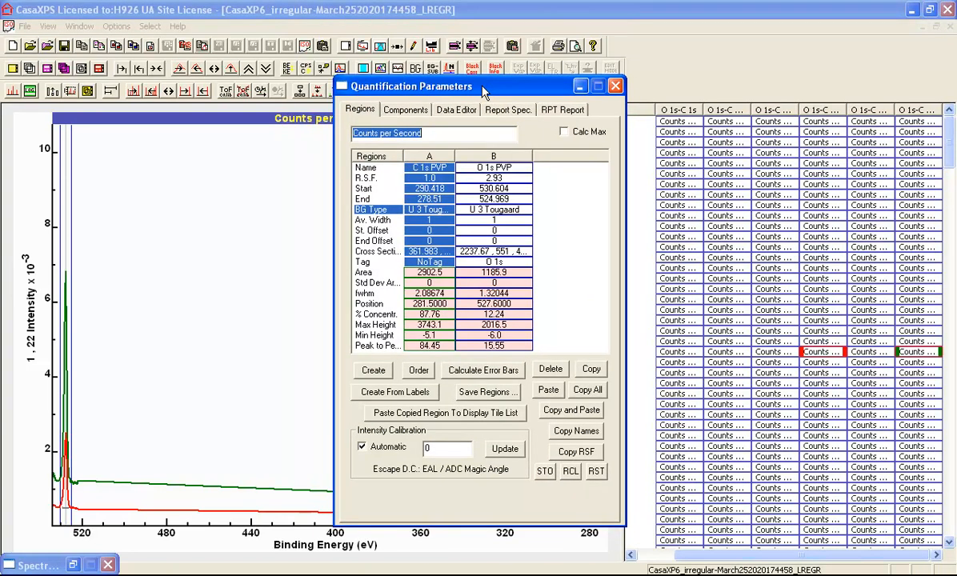
{"action": "left_click", "coordinate": [822, 115]}
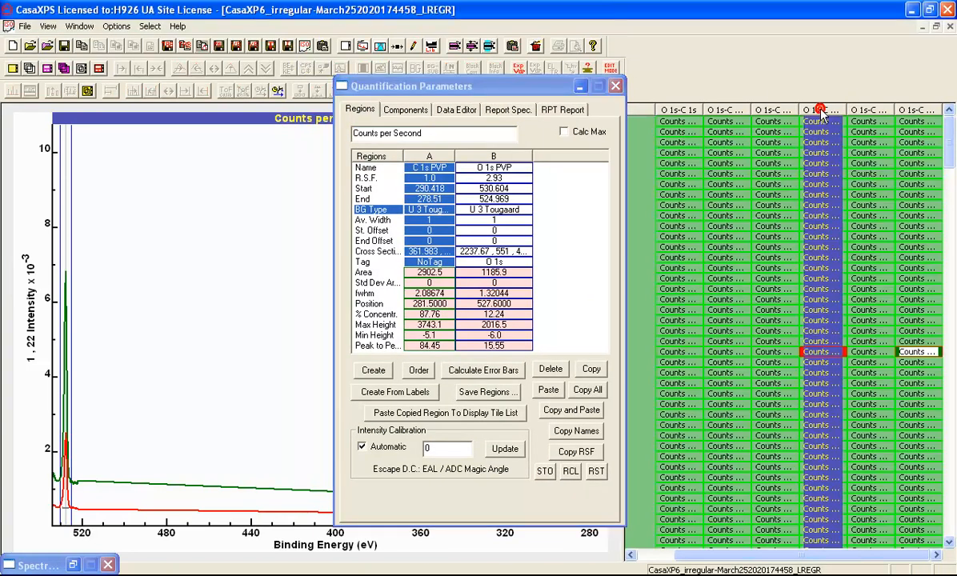
{"action": "left_click", "coordinate": [920, 115], "text": "ctrl"}
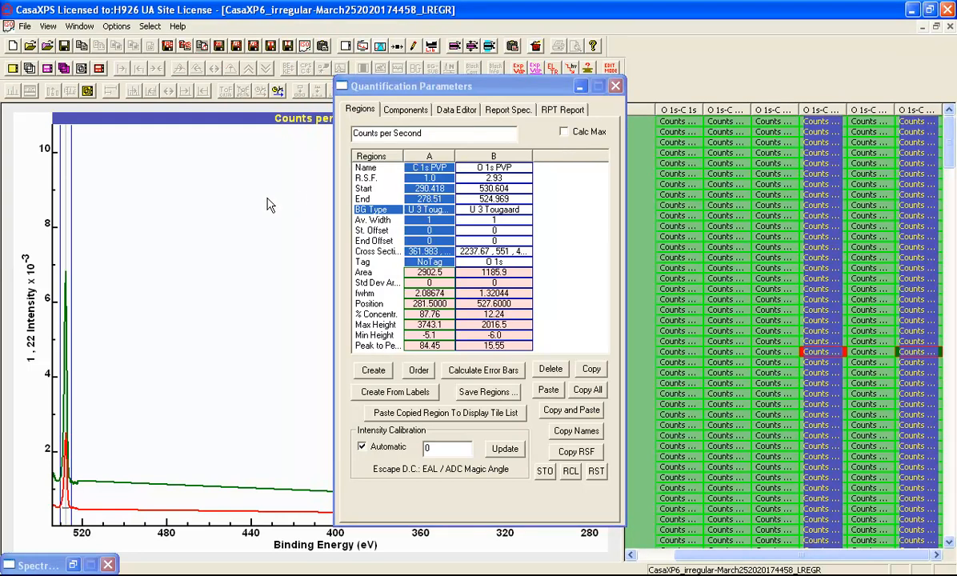
{"action": "left_click_drag", "start_coordinate": [446, 88], "coordinate": [763, 131]}
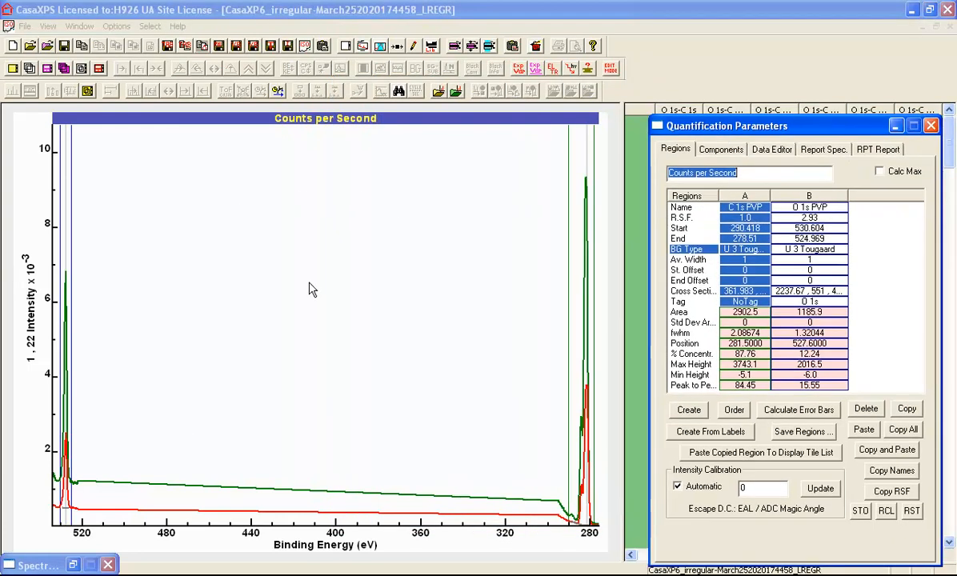
{"action": "left_click", "coordinate": [313, 289]}
{"action": "left_click", "coordinate": [429, 344]}
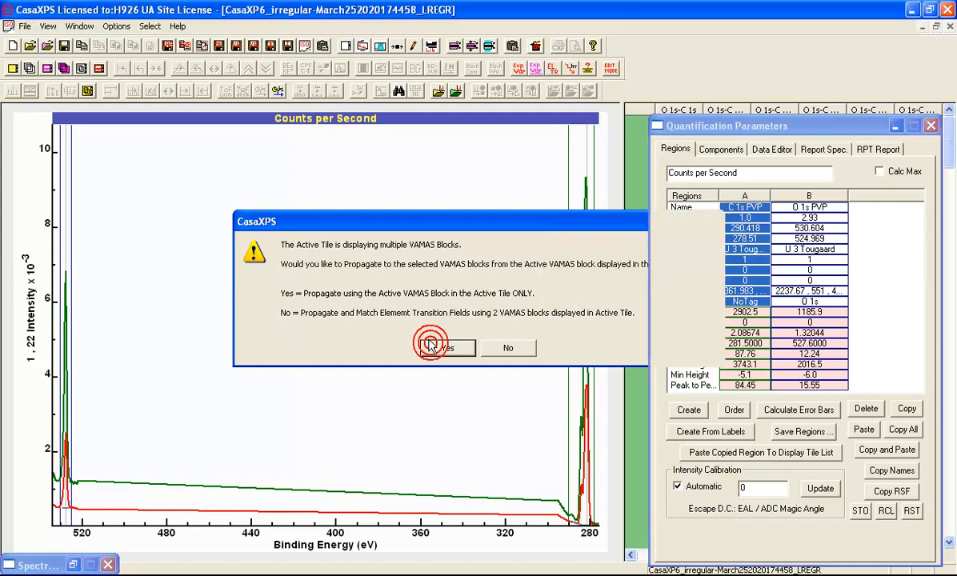
{"action": "left_click", "coordinate": [323, 160]}
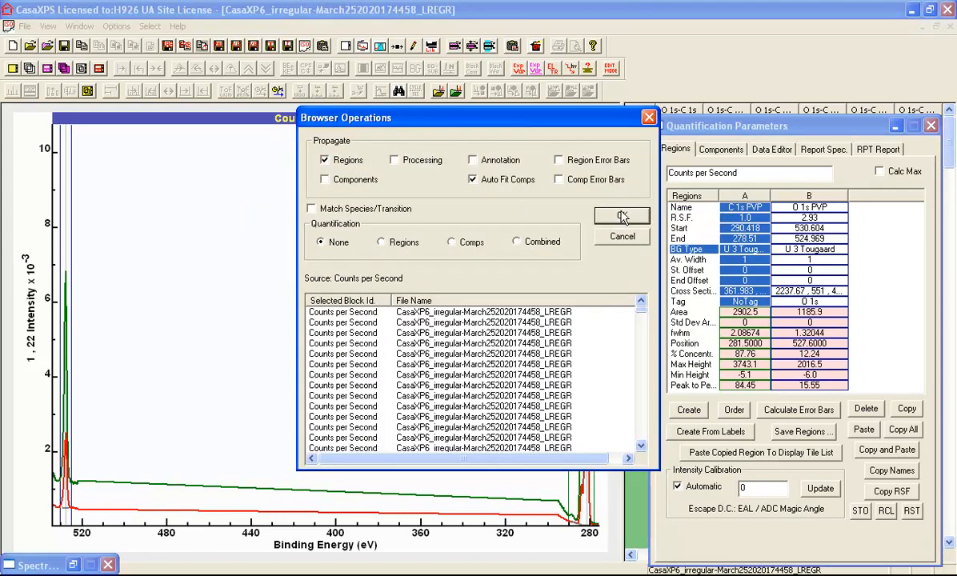
{"action": "left_click", "coordinate": [620, 216]}
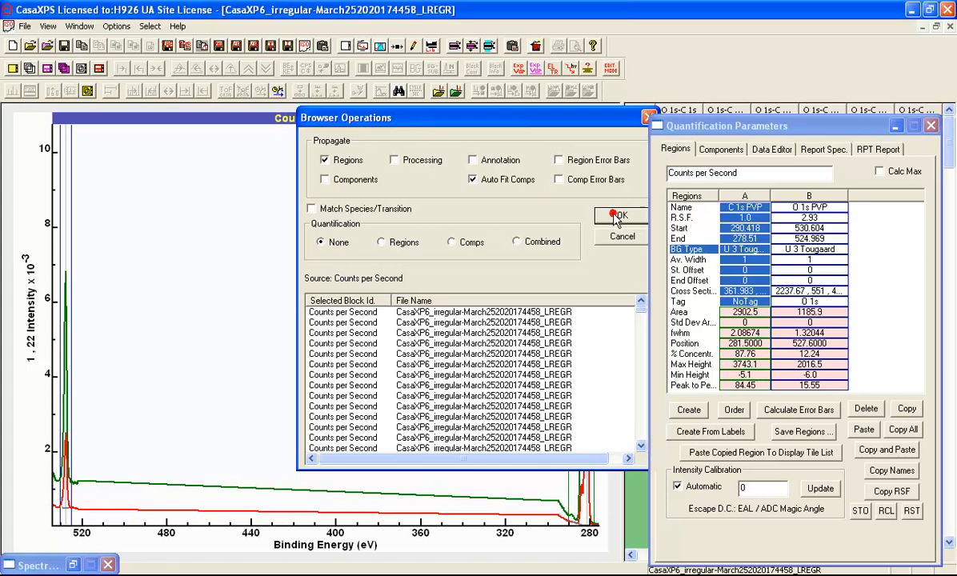
{"action": "left_click", "coordinate": [442, 323]}
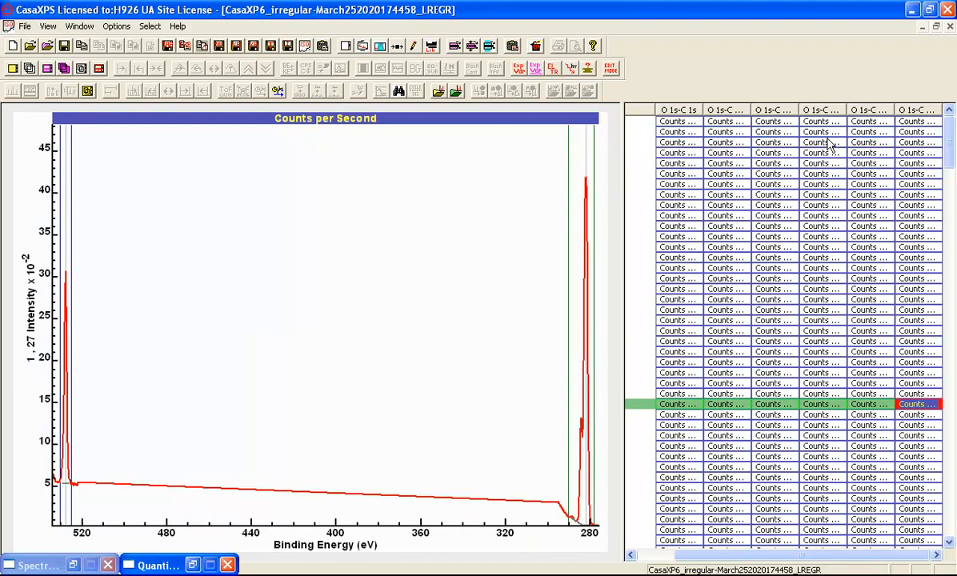
Step: Overlay the first-row spectra of both PS component columns and create a region over the C 1s peak, from about 292.1 to 276 eV
{"action": "left_click", "coordinate": [773, 122]}
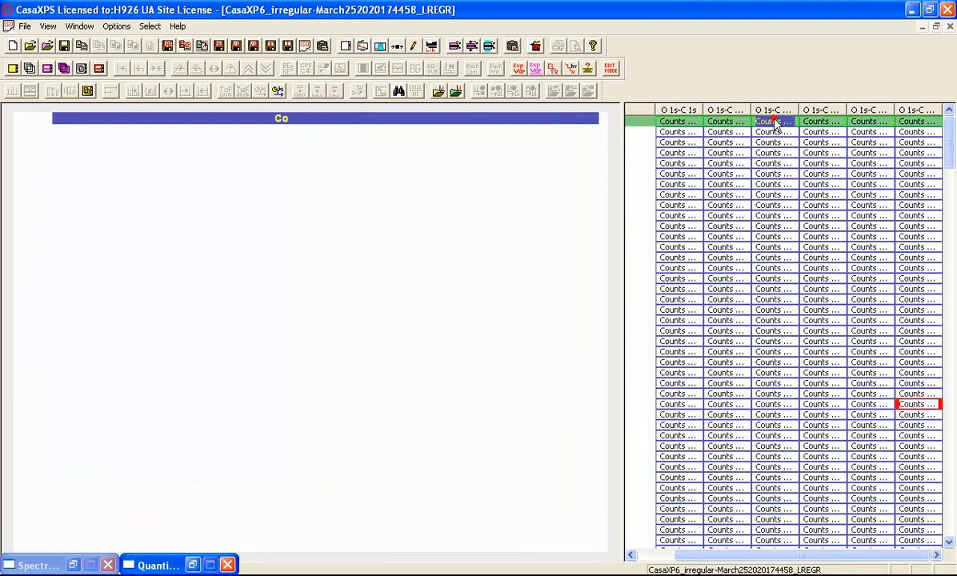
{"action": "left_click", "coordinate": [869, 122]}
{"action": "left_click", "coordinate": [27, 67]}
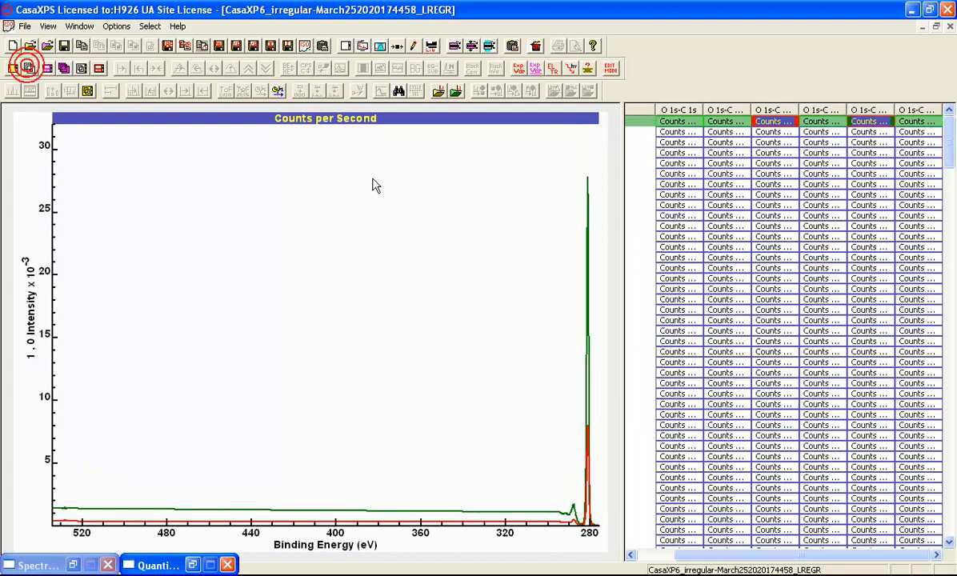
{"action": "left_click_drag", "start_coordinate": [565, 162], "coordinate": [592, 522]}
{"action": "left_click", "coordinate": [587, 509]}
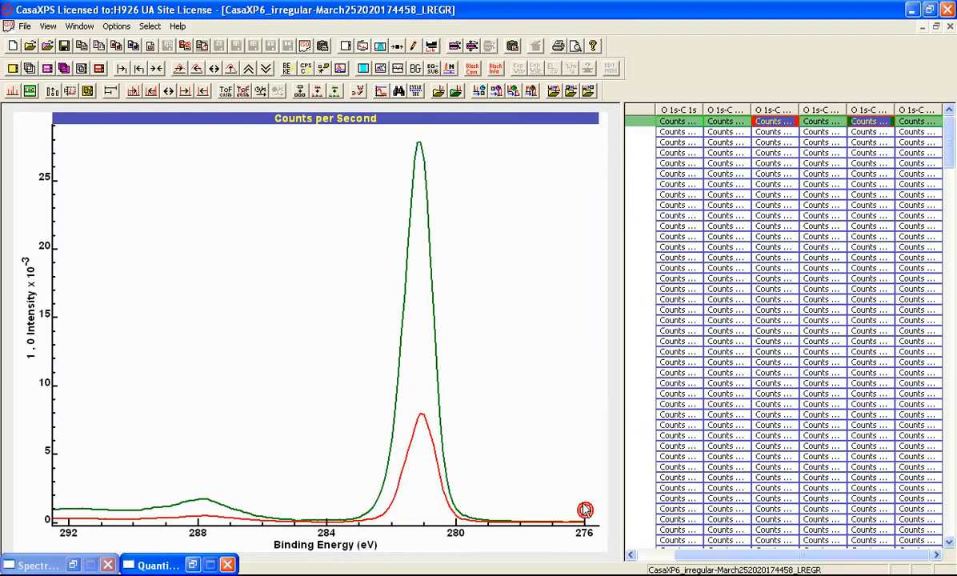
{"action": "left_click", "coordinate": [365, 45]}
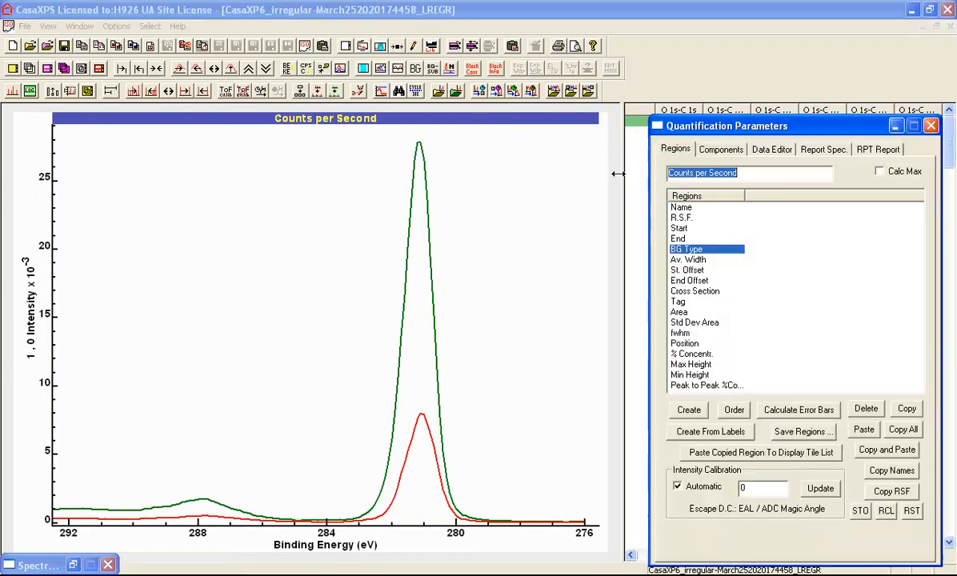
{"action": "left_click", "coordinate": [690, 409]}
Step: Name the new region C 1s and set its R.S.F. to 1.0
{"action": "left_click", "coordinate": [729, 207]}
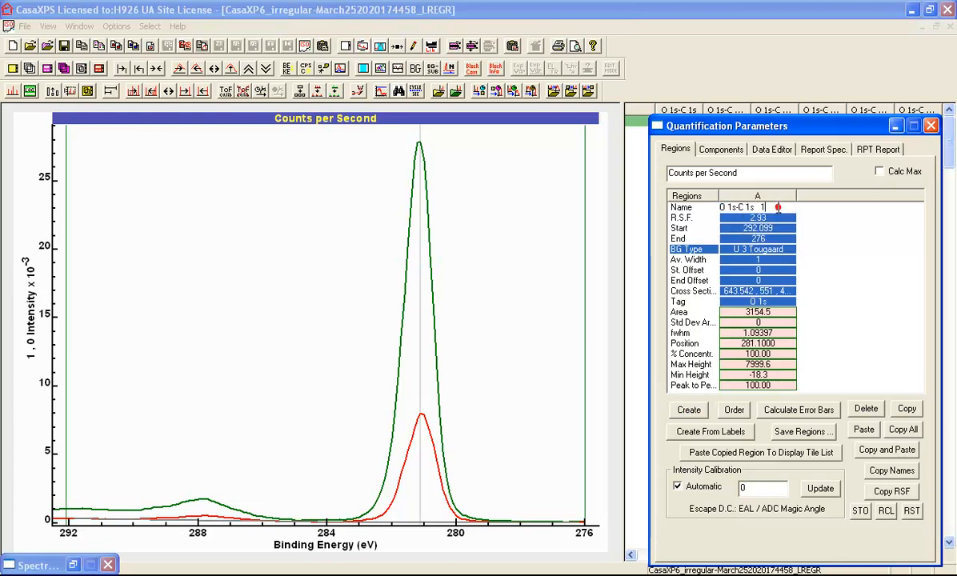
{"action": "type", "text": "C 1s"}
{"action": "key", "text": "Return"}
{"action": "key", "text": "BackSpace"}
{"action": "type", "text": "1.0"}
{"action": "key", "text": "Return"}
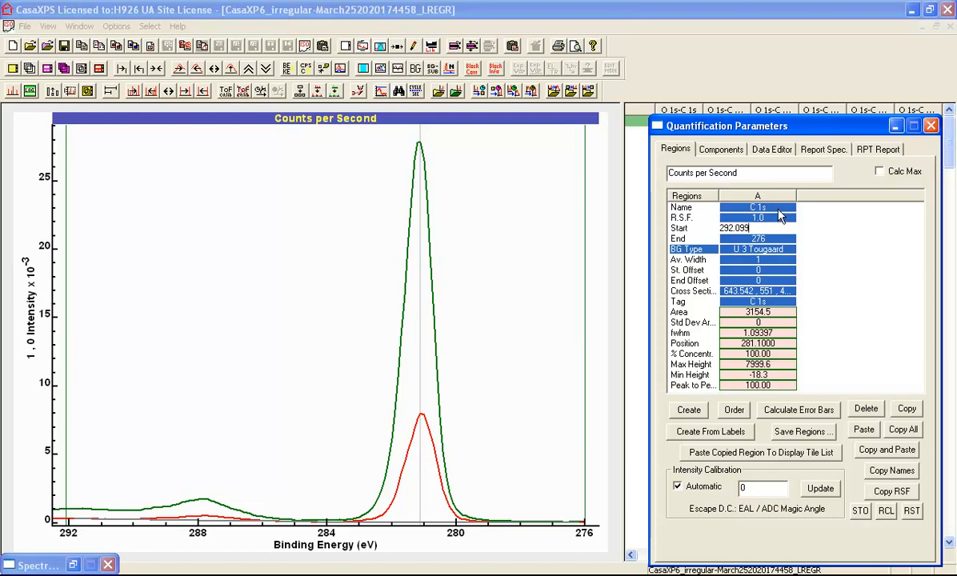
Step: Rename the C 1s region C 1s PS
{"action": "left_click", "coordinate": [738, 208]}
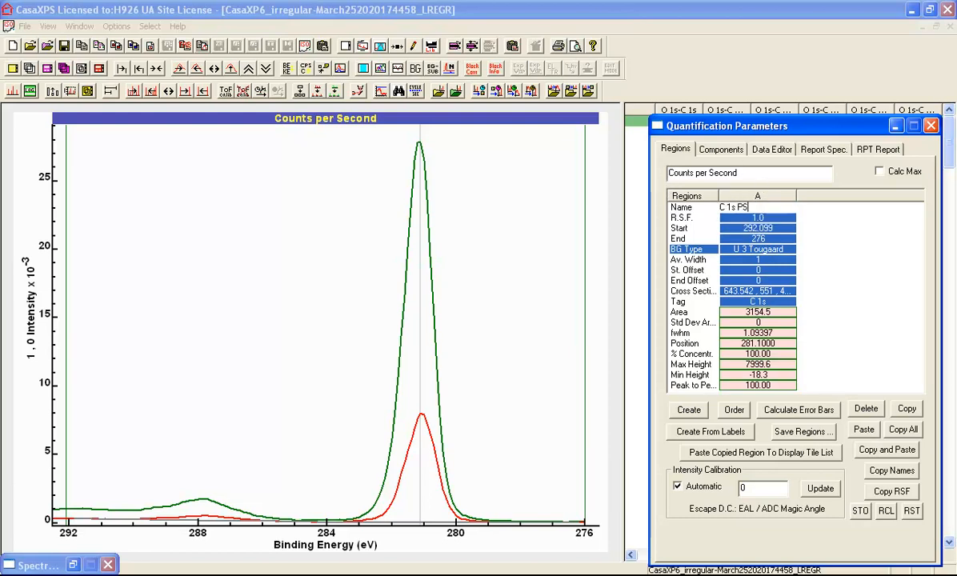
{"action": "key", "text": "Return"}
{"action": "key", "text": "Tab"}
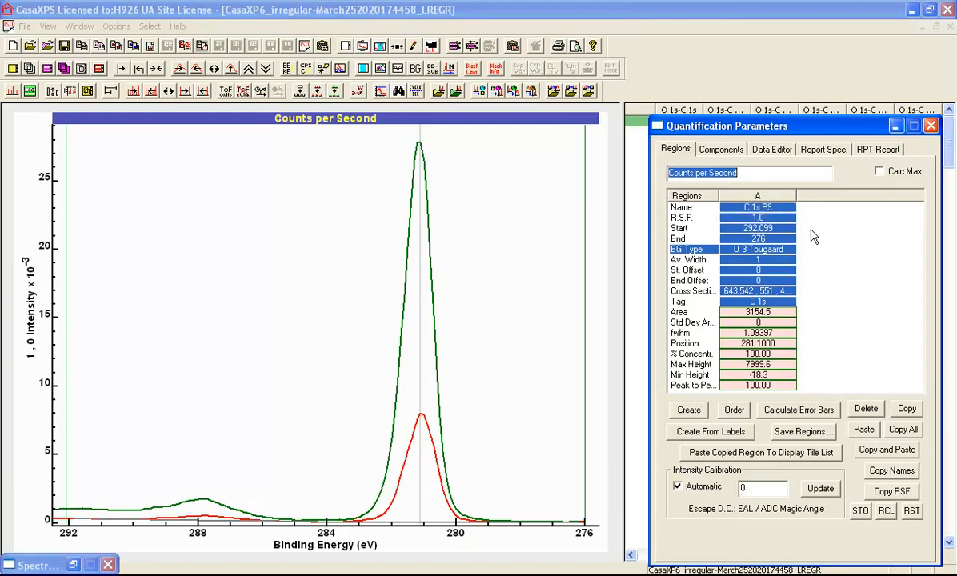
{"action": "left_click", "coordinate": [897, 127]}
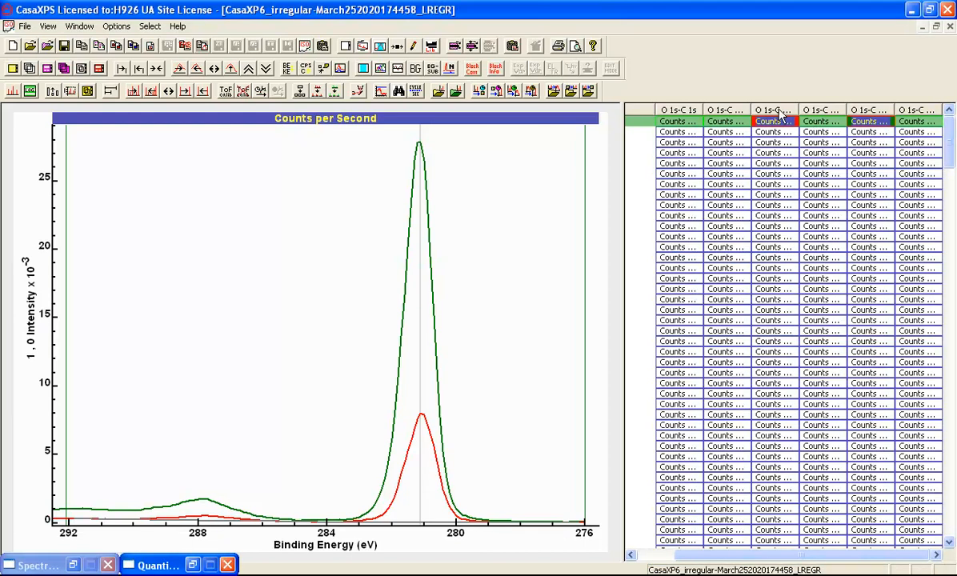
Step: Propagate the C 1s PS region to the remaining rows of both PS component columns and display the second-row spectrum
{"action": "left_click", "coordinate": [779, 113]}
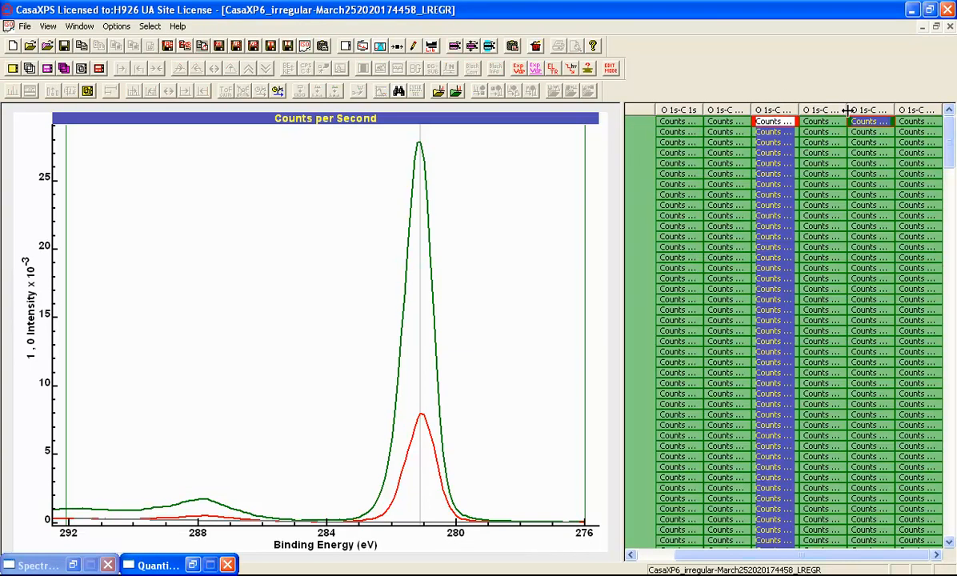
{"action": "left_click", "coordinate": [870, 109], "text": "ctrl"}
{"action": "left_click", "coordinate": [647, 121], "text": "ctrl"}
{"action": "right_click", "coordinate": [261, 246]}
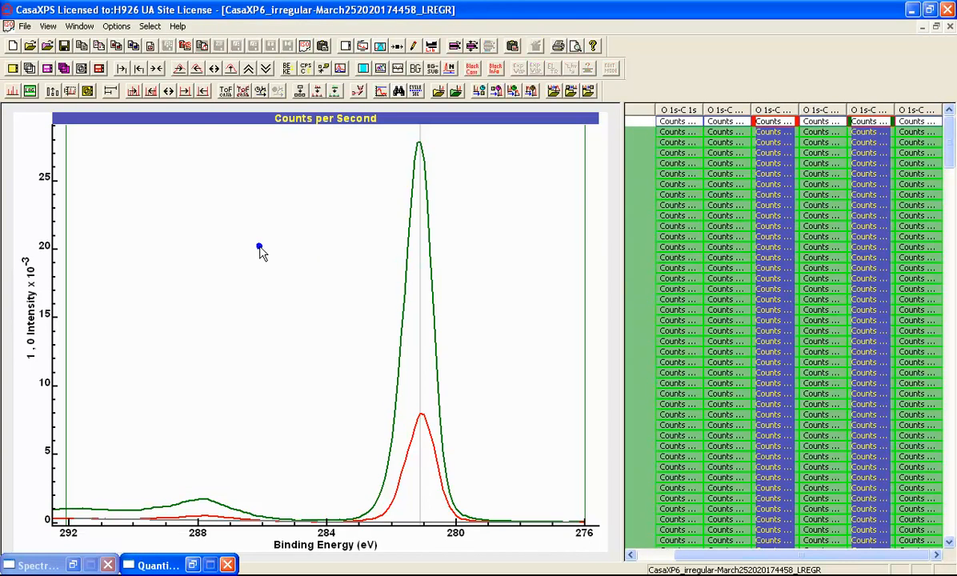
{"action": "left_click", "coordinate": [446, 347]}
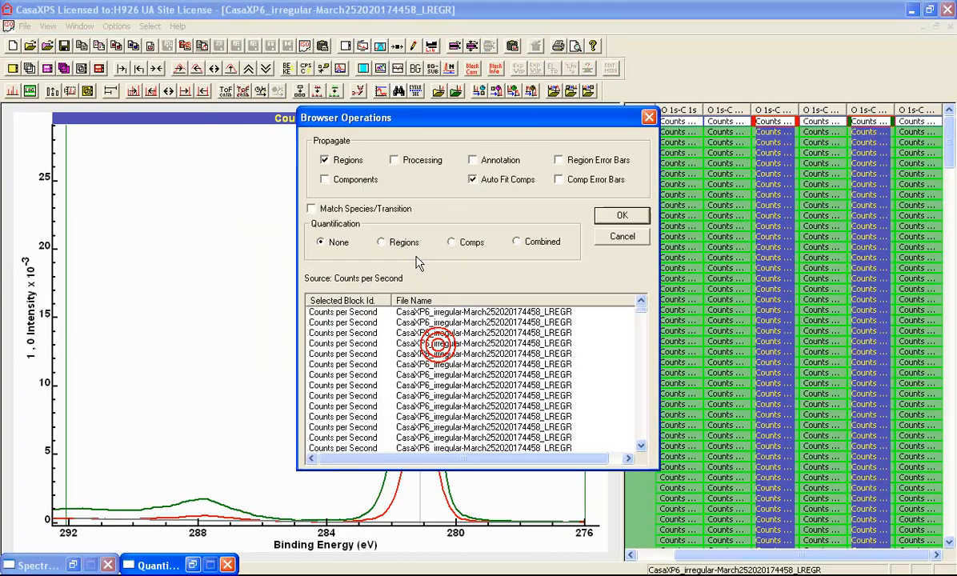
{"action": "left_click", "coordinate": [616, 215]}
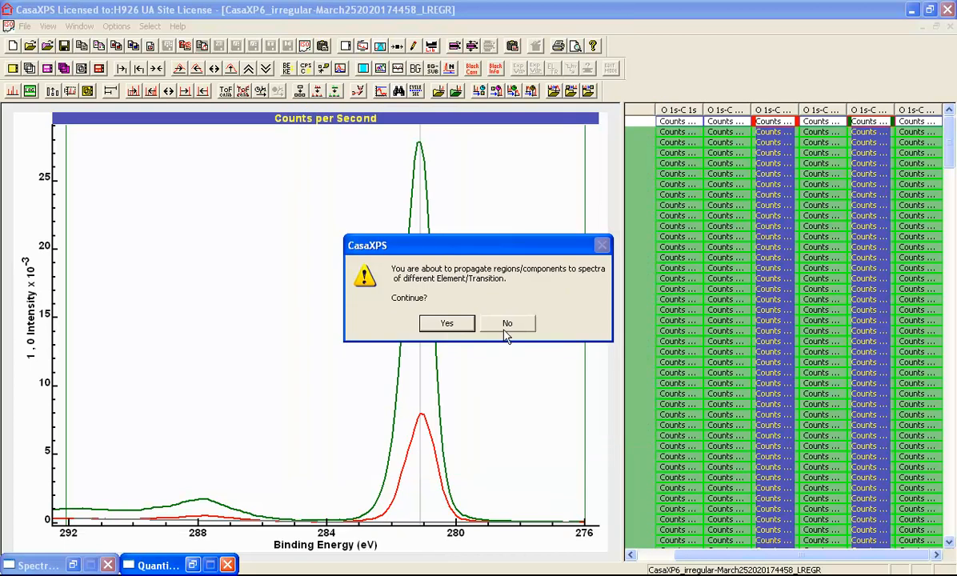
{"action": "left_click", "coordinate": [448, 325]}
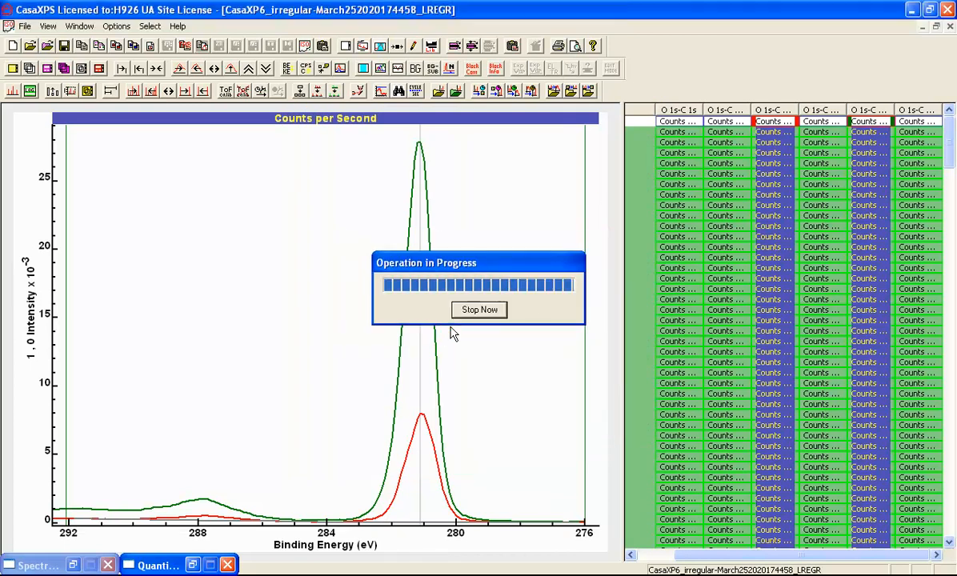
{"action": "left_click", "coordinate": [756, 133]}
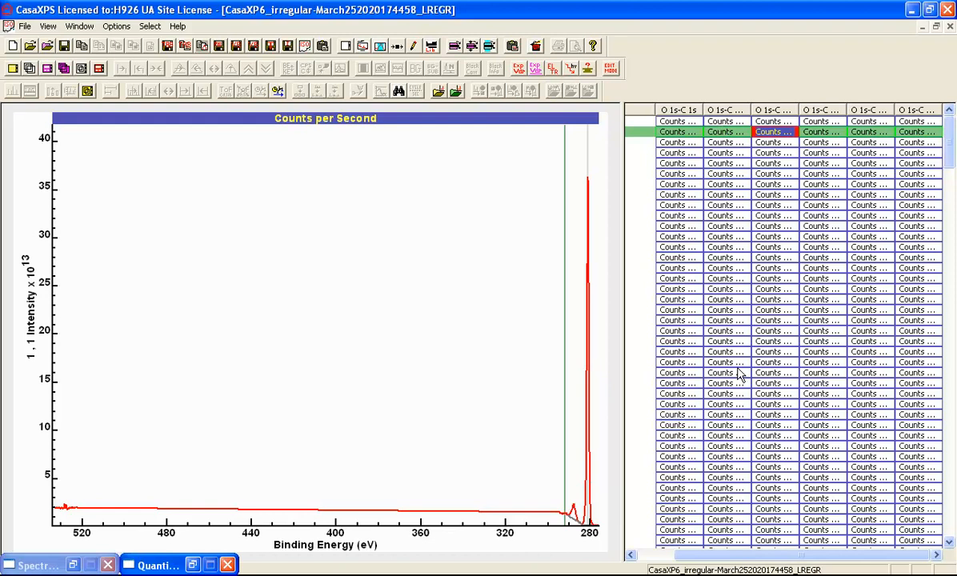
Step: Select all spectra in the file and generate a custom area report from the regions C 1s PS, C 1s PVP and O 1s PVP
{"action": "left_click_drag", "start_coordinate": [750, 556], "coordinate": [651, 555]}
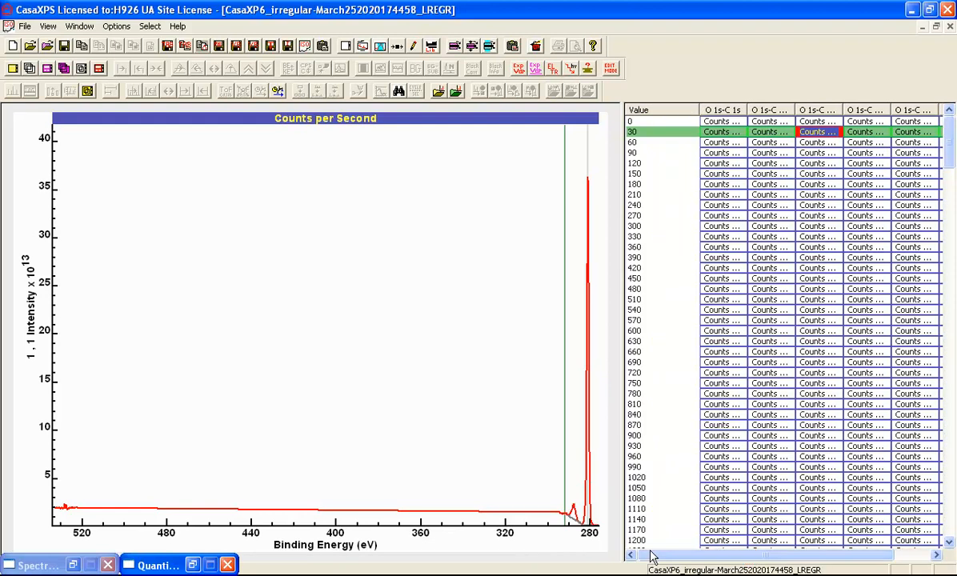
{"action": "left_click", "coordinate": [642, 109]}
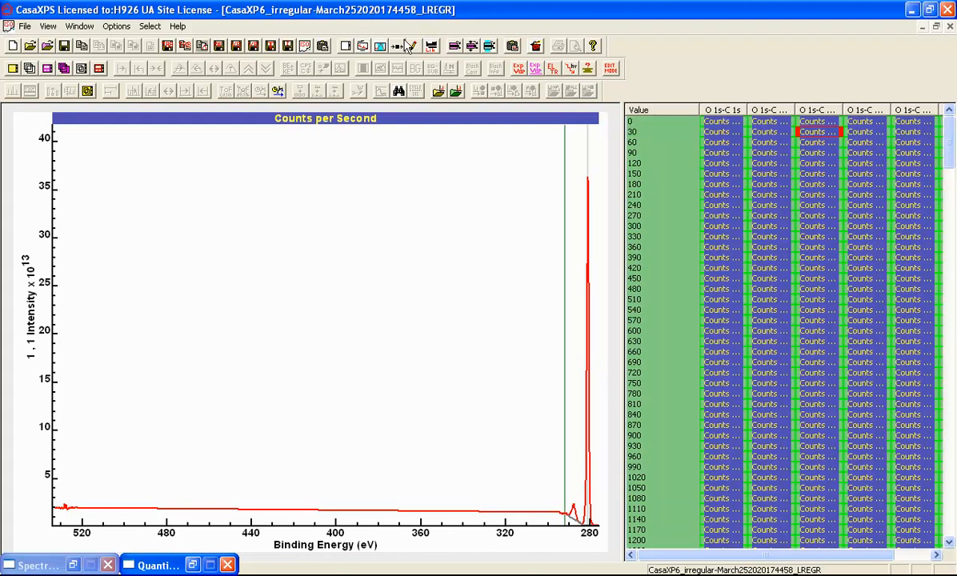
{"action": "left_click", "coordinate": [380, 45]}
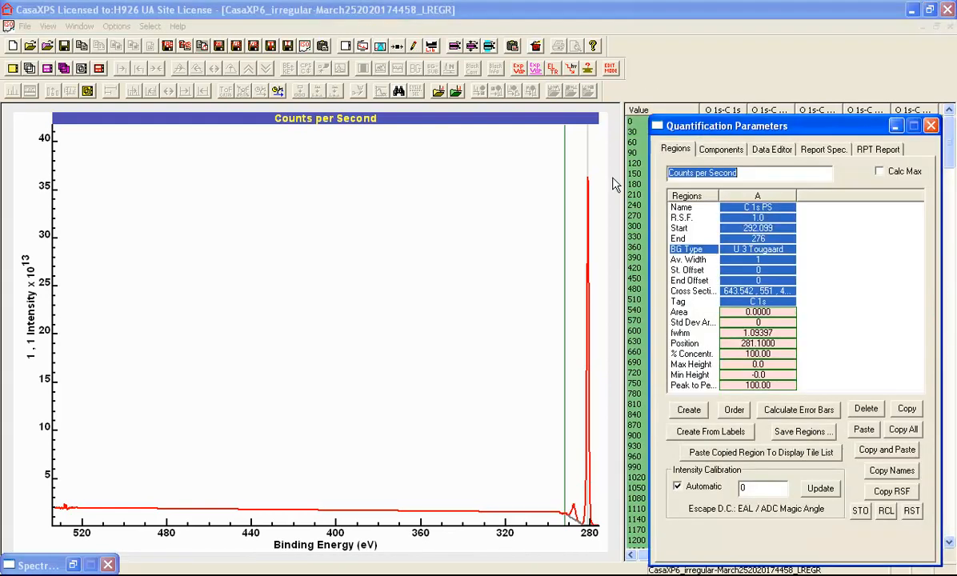
{"action": "left_click", "coordinate": [816, 148]}
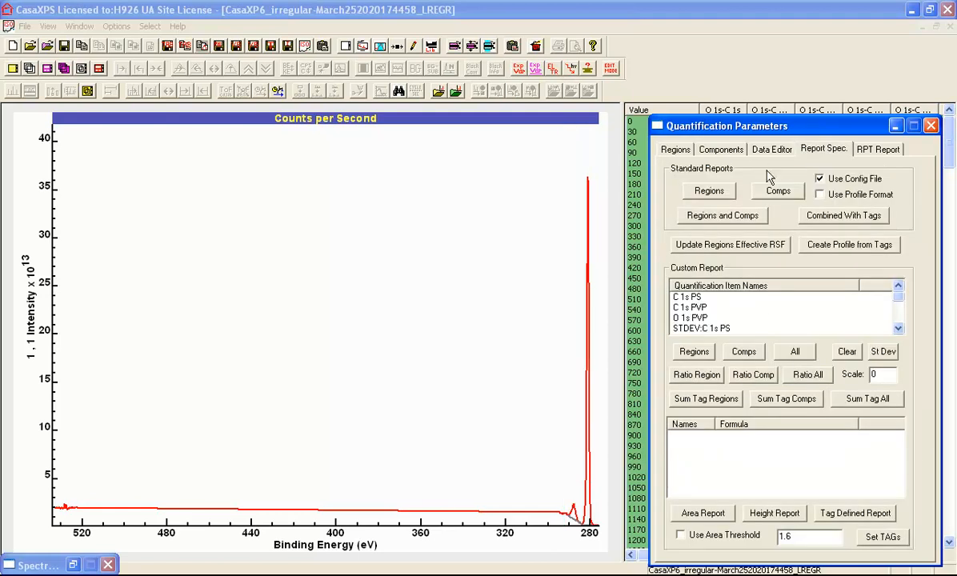
{"action": "left_click", "coordinate": [703, 351]}
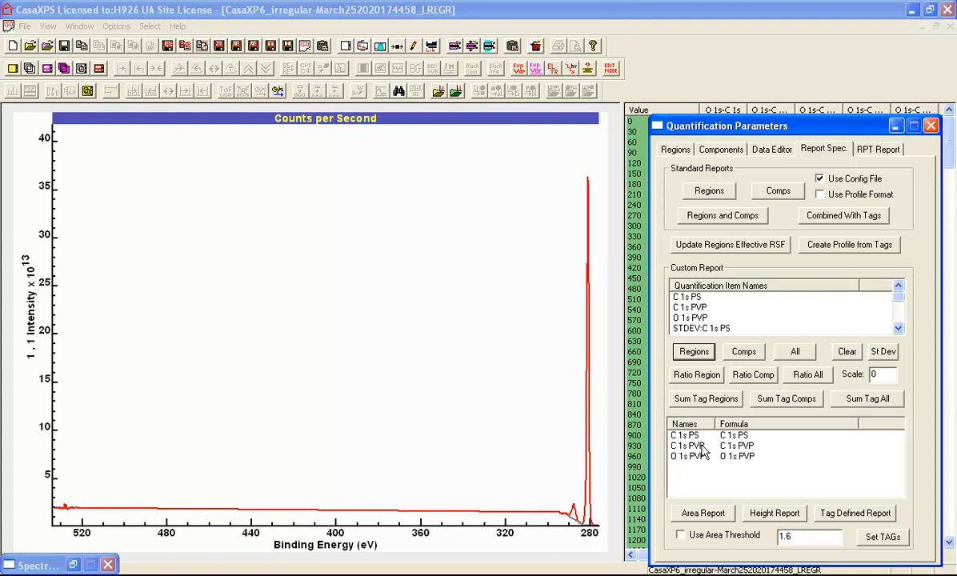
{"action": "left_click", "coordinate": [703, 514]}
{"action": "left_click_drag", "start_coordinate": [737, 128], "coordinate": [463, 97]}
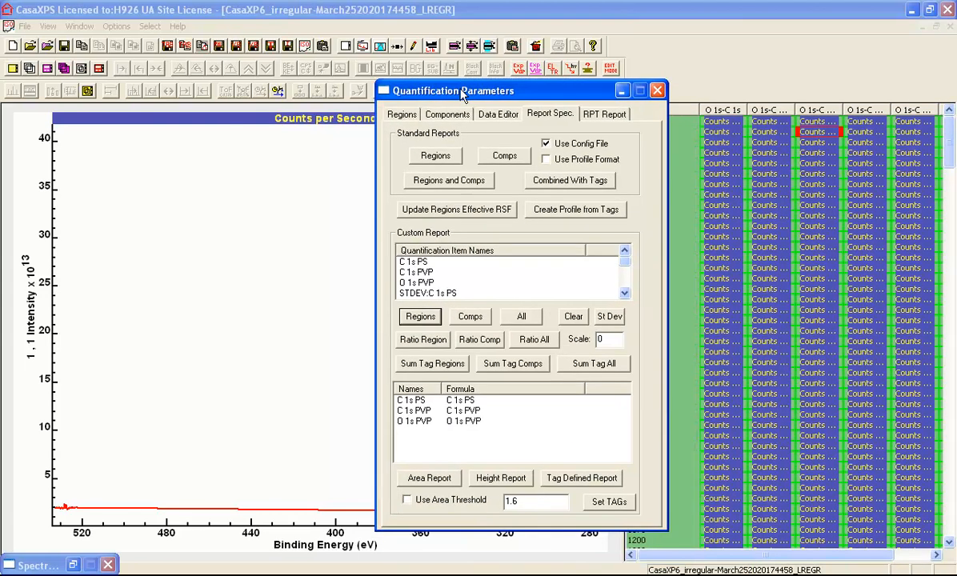
{"action": "left_click", "coordinate": [426, 479]}
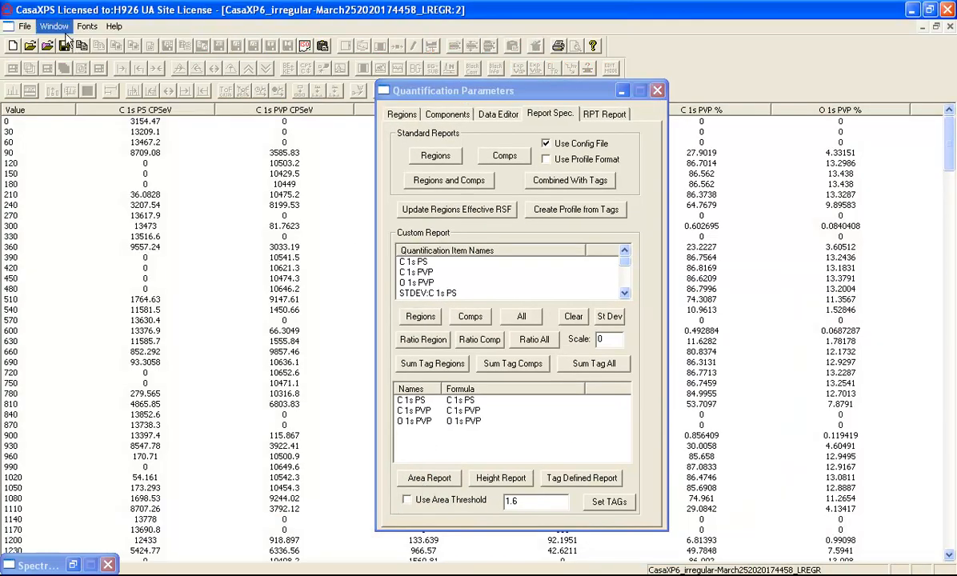
Step: Convert the area report table into a profile file plotting the atomic concentrations, and uncover the plot
{"action": "left_click", "coordinate": [26, 28]}
{"action": "left_click", "coordinate": [49, 56]}
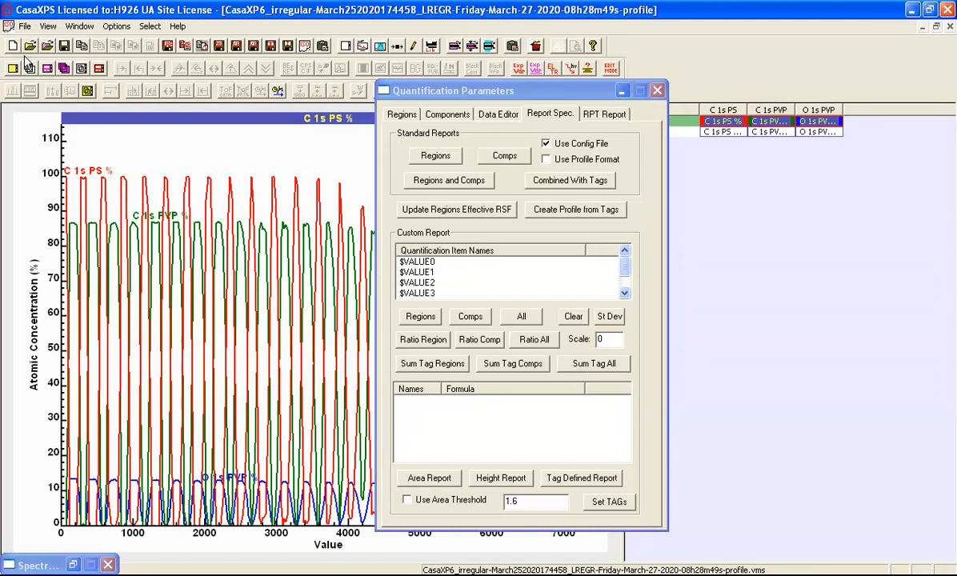
{"action": "left_click_drag", "start_coordinate": [419, 92], "coordinate": [759, 159]}
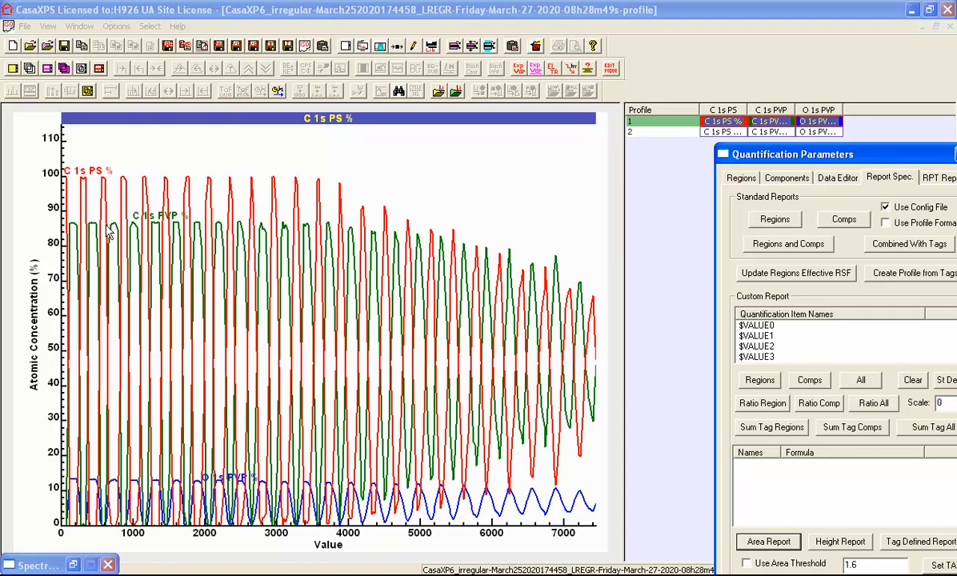
Step: Turn on the grid in the profile plot's tile display parameters
{"action": "left_click", "coordinate": [345, 44]}
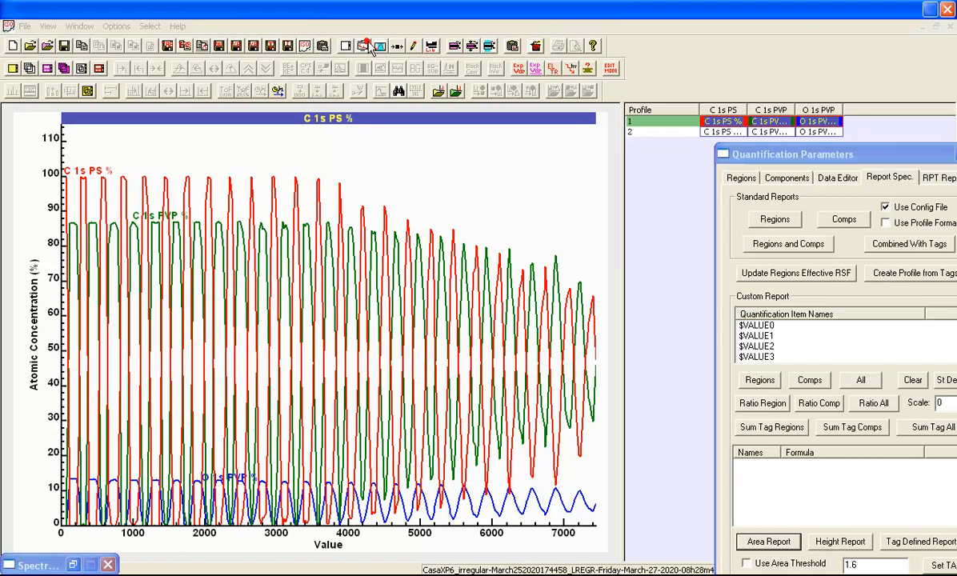
{"action": "left_click", "coordinate": [410, 112]}
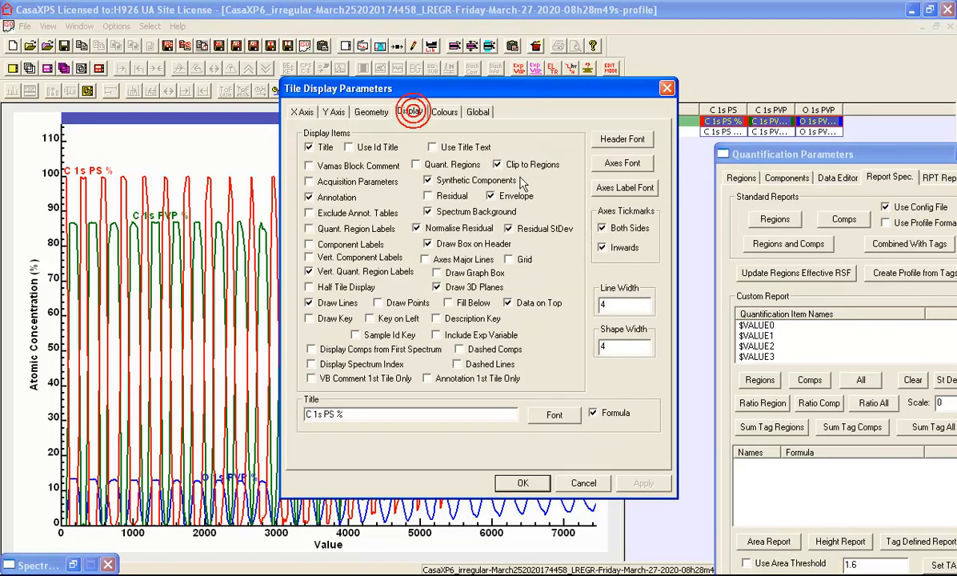
{"action": "left_click", "coordinate": [510, 260]}
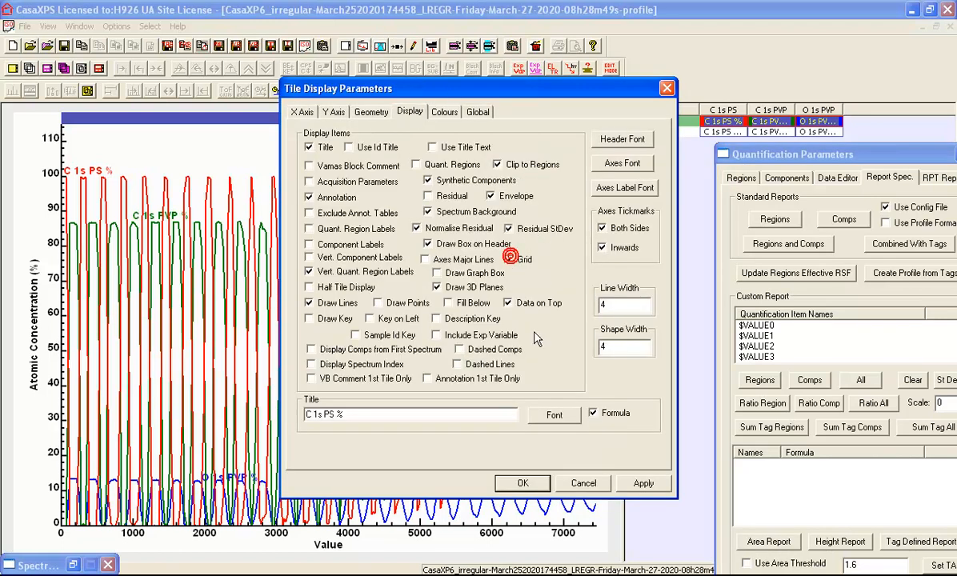
{"action": "left_click", "coordinate": [510, 486]}
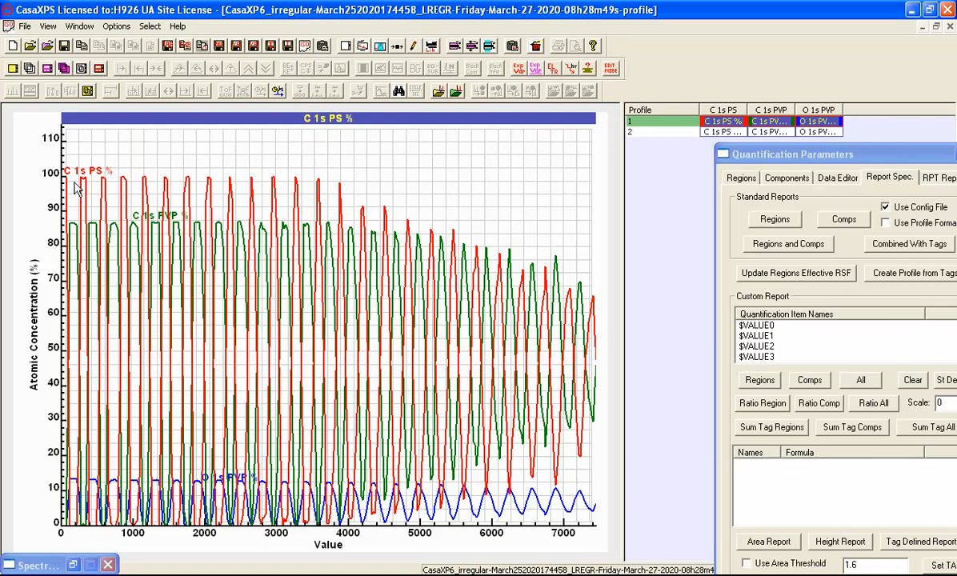